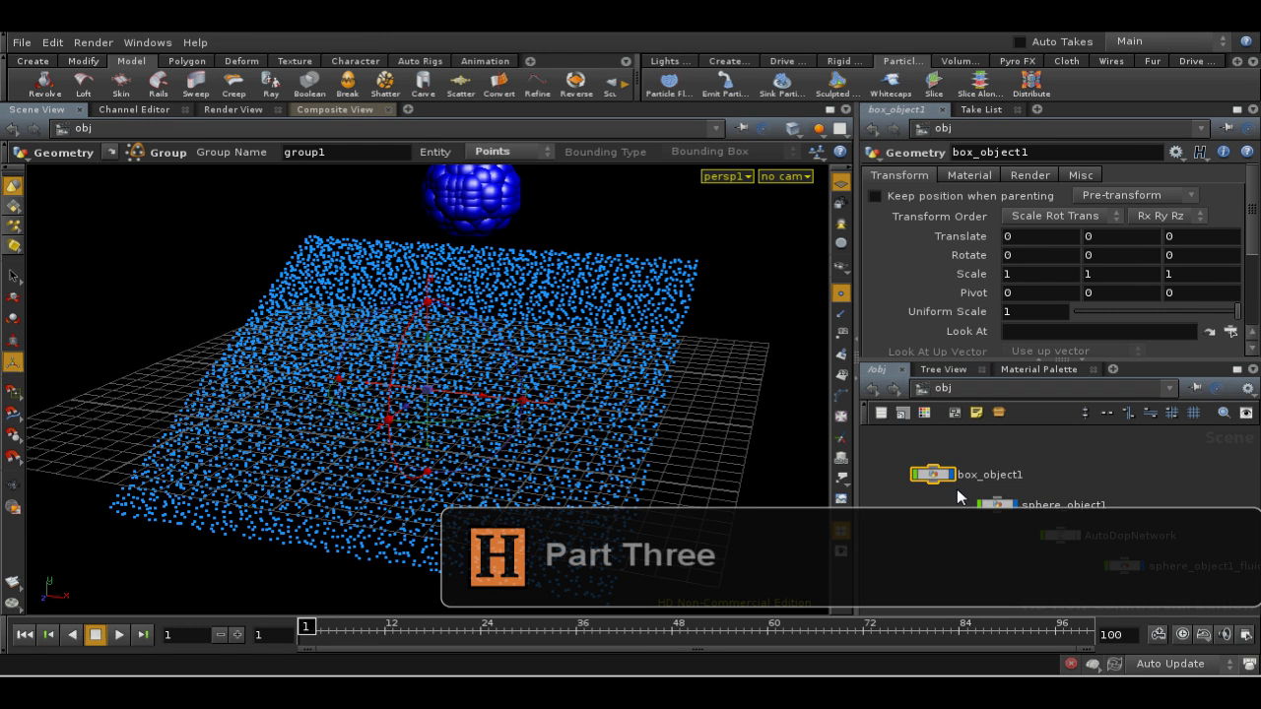
Add a Geometry object at /obj and rename it point_cloud
{"action": "key", "text": "Tab"}
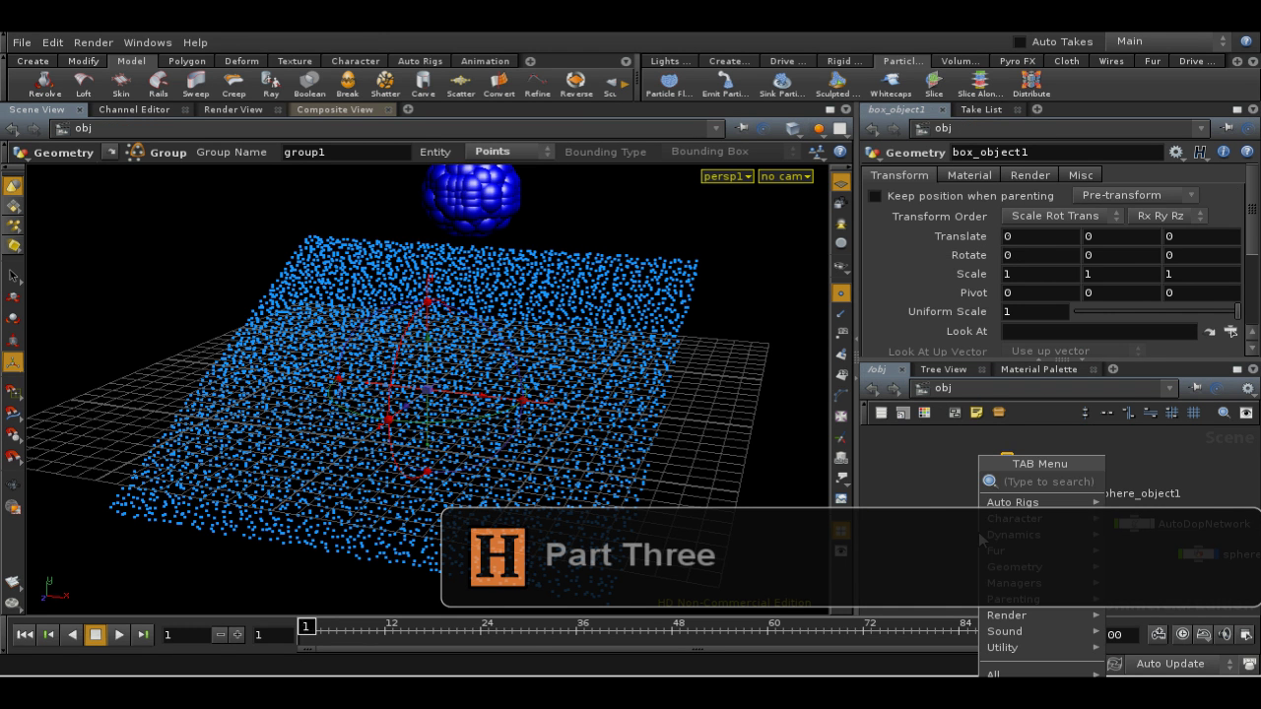
{"action": "left_click", "coordinate": [1128, 482]}
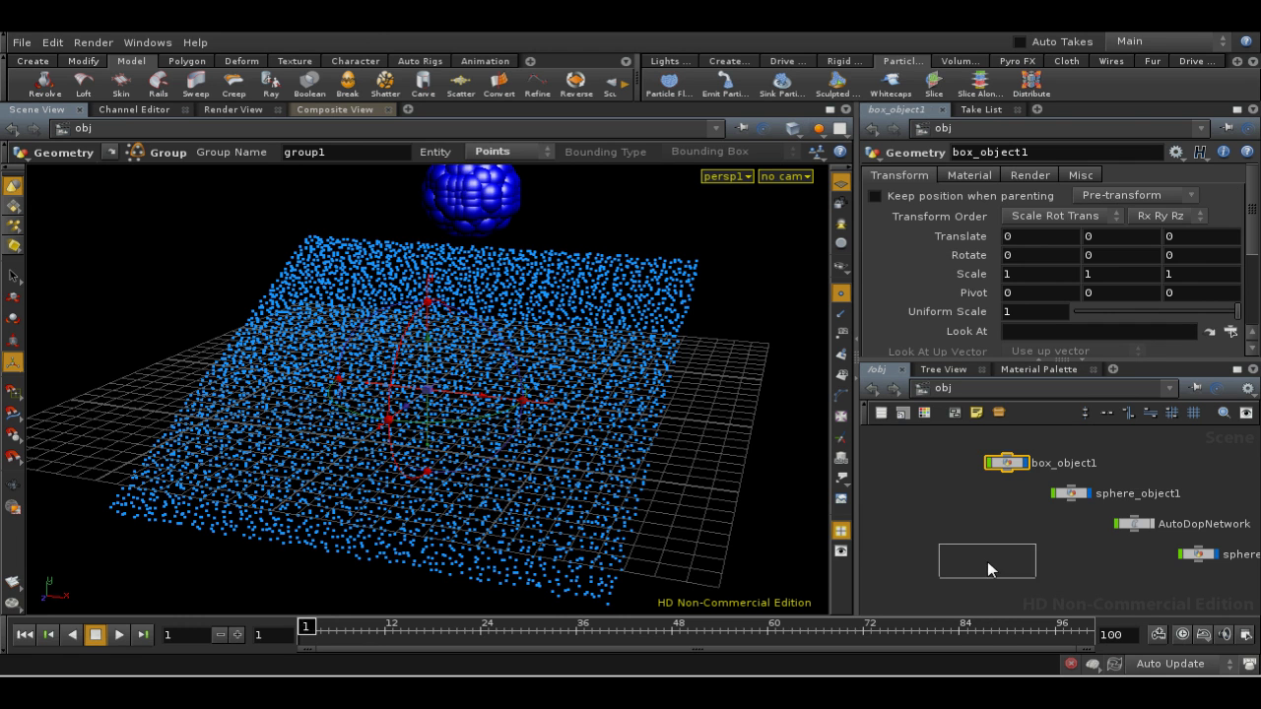
{"action": "left_click", "coordinate": [977, 551]}
{"action": "left_click_drag", "start_coordinate": [1004, 147], "coordinate": [875, 164]}
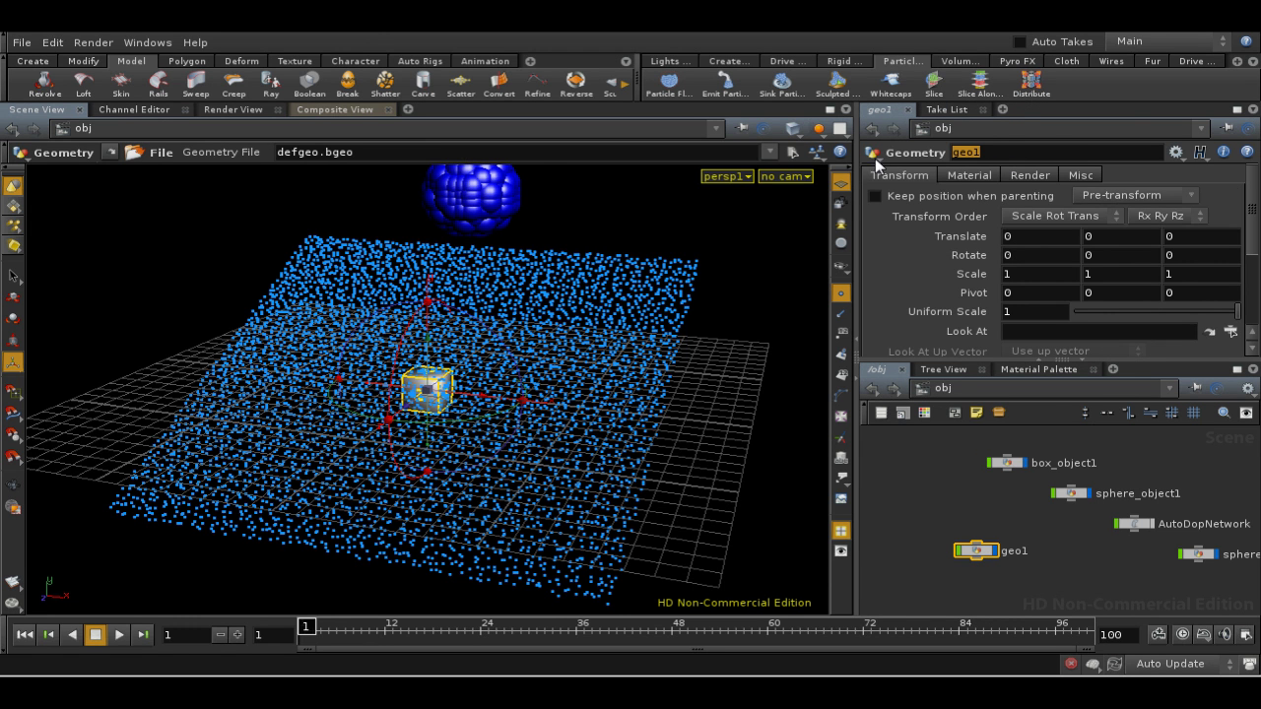
{"action": "type", "text": "point_"}
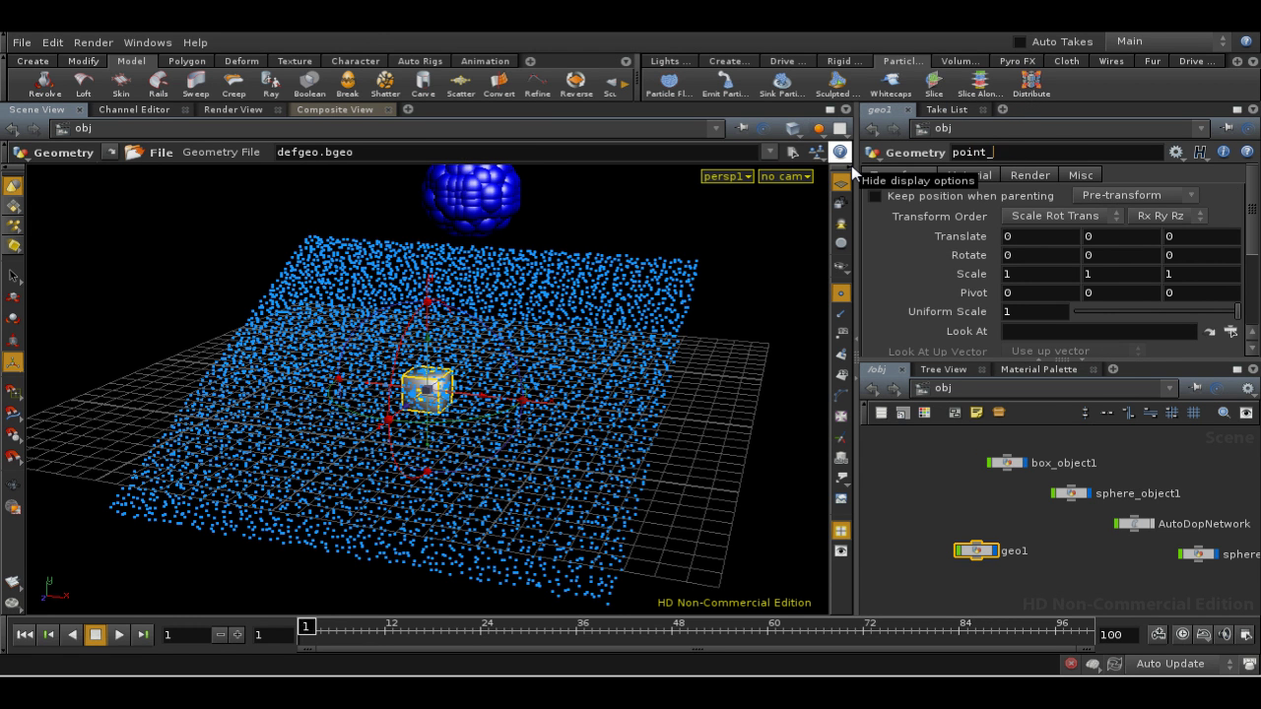
{"action": "type", "text": "cloud"}
{"action": "key", "text": "Return"}
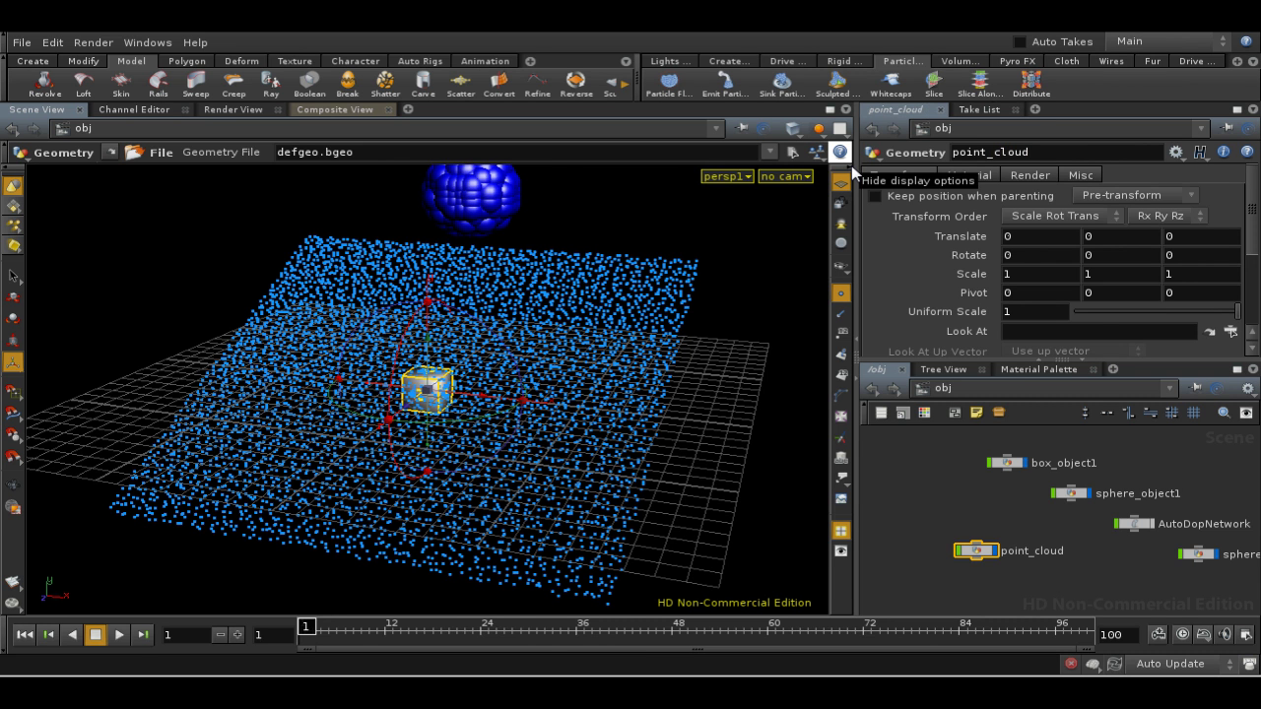
Inside point_cloud, replace the default file node with an Object Merge node, then return to /obj
{"action": "double_click", "coordinate": [984, 551]}
{"action": "left_click_drag", "start_coordinate": [1029, 509], "coordinate": [1024, 502]}
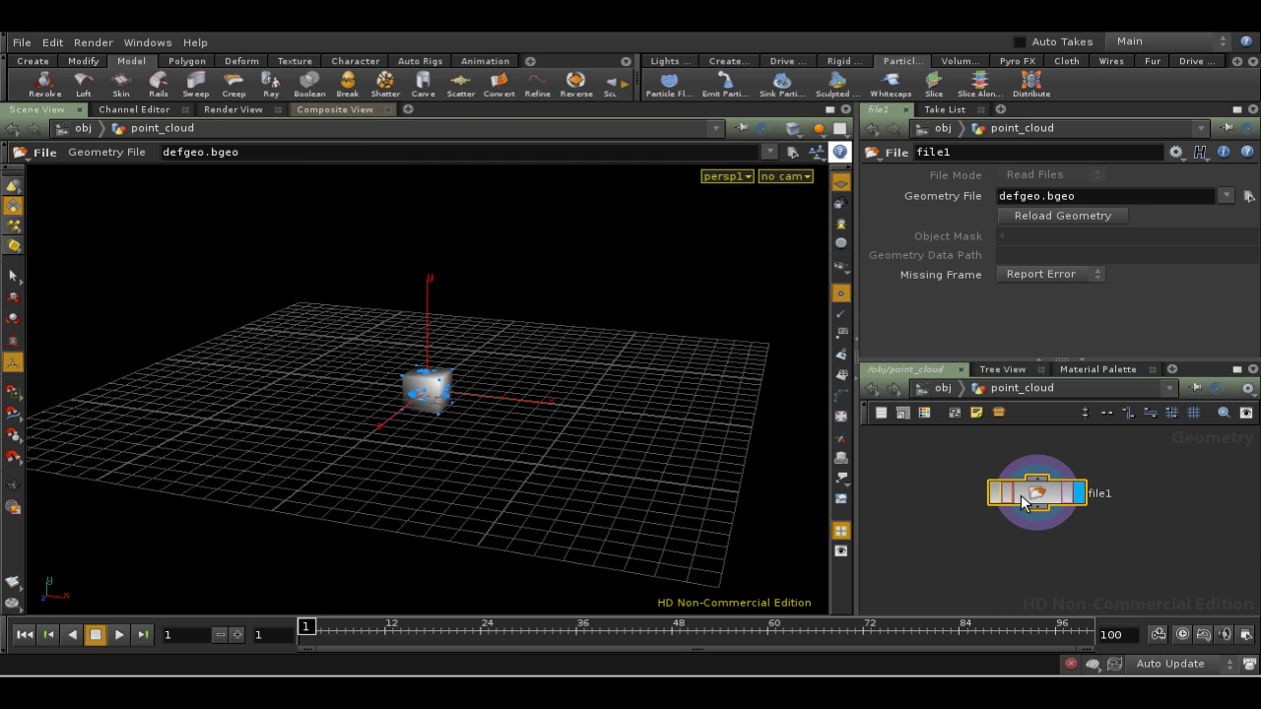
{"action": "key", "text": "Delete"}
{"action": "key", "text": "Tab"}
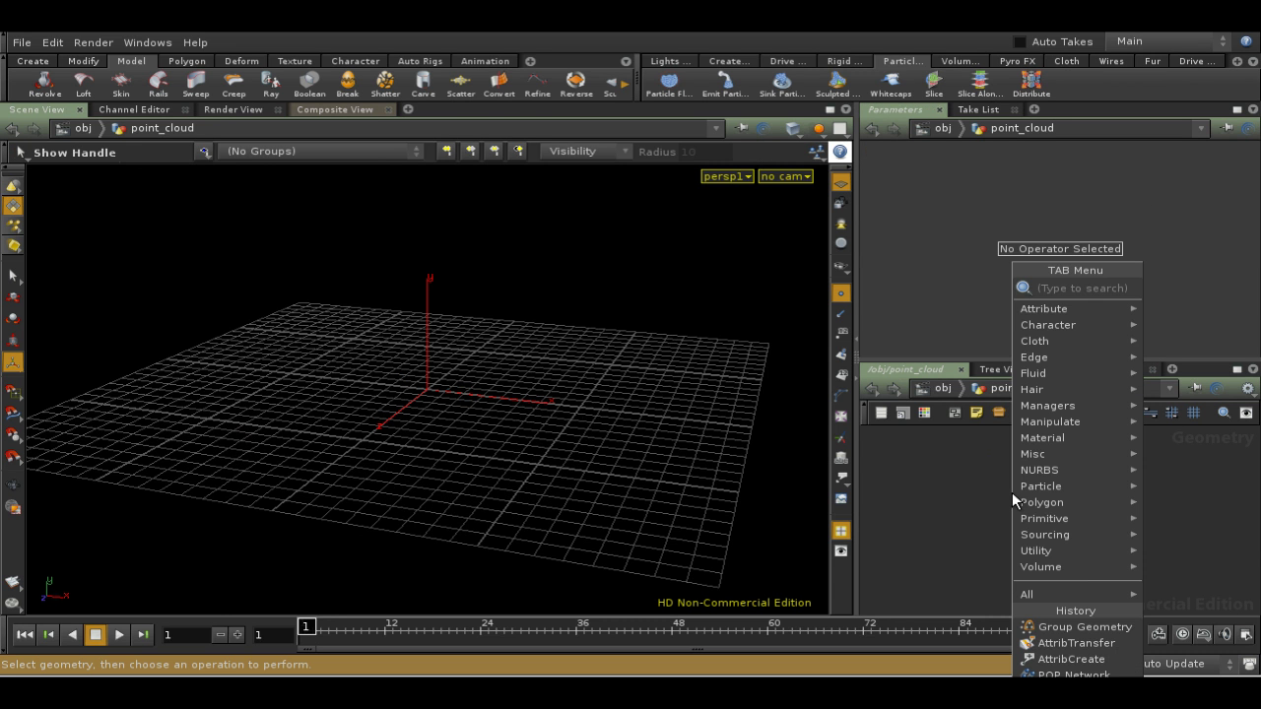
{"action": "type", "text": "obj"}
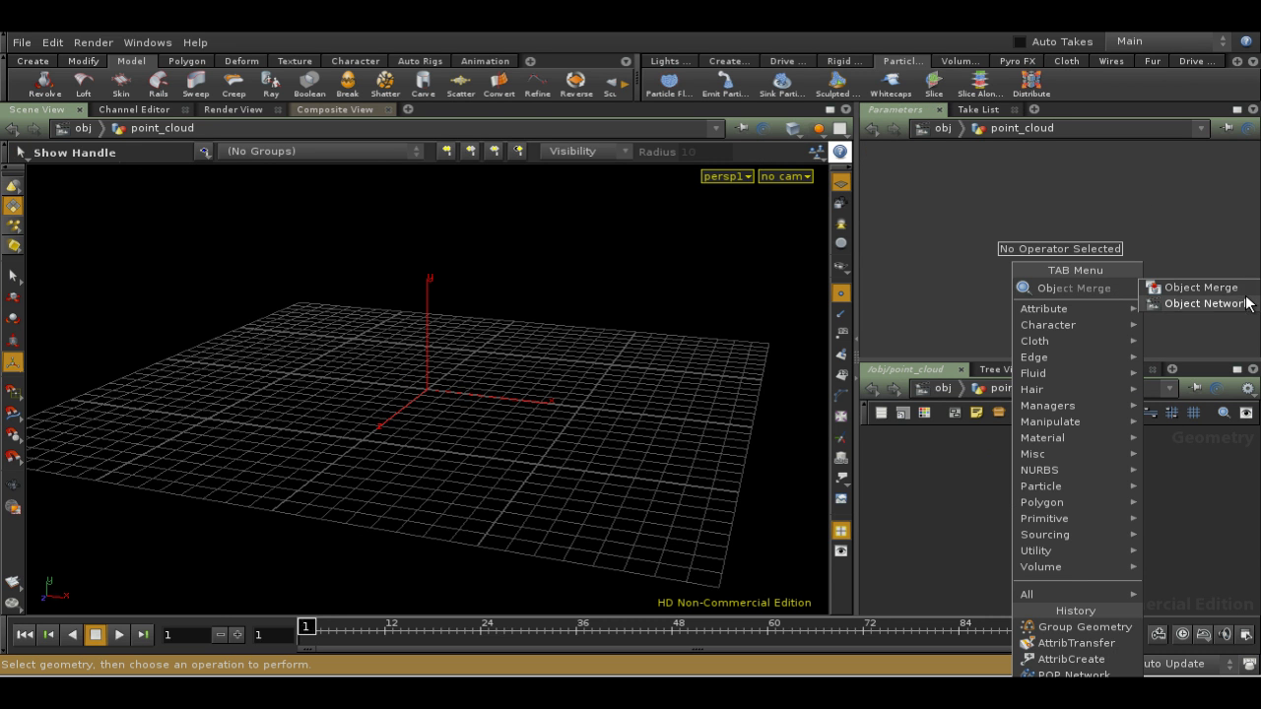
{"action": "key", "text": "Return"}
{"action": "left_click", "coordinate": [1037, 492]}
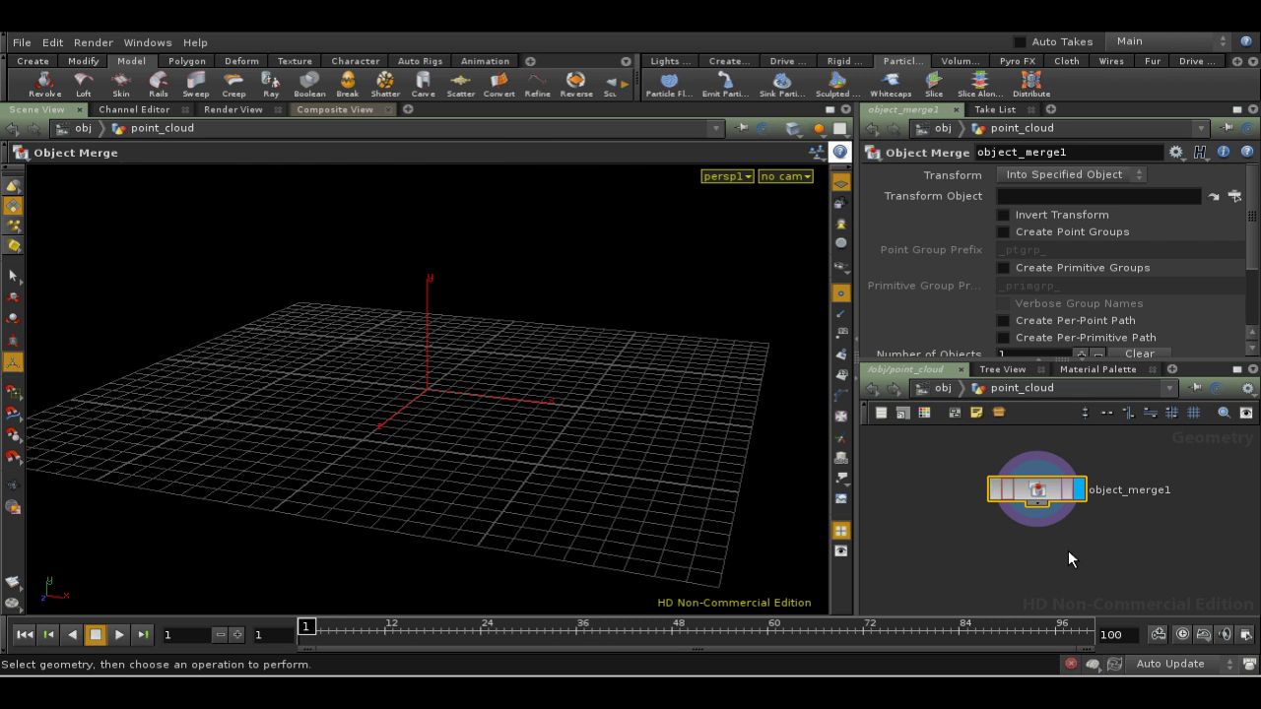
{"action": "left_click", "coordinate": [936, 387]}
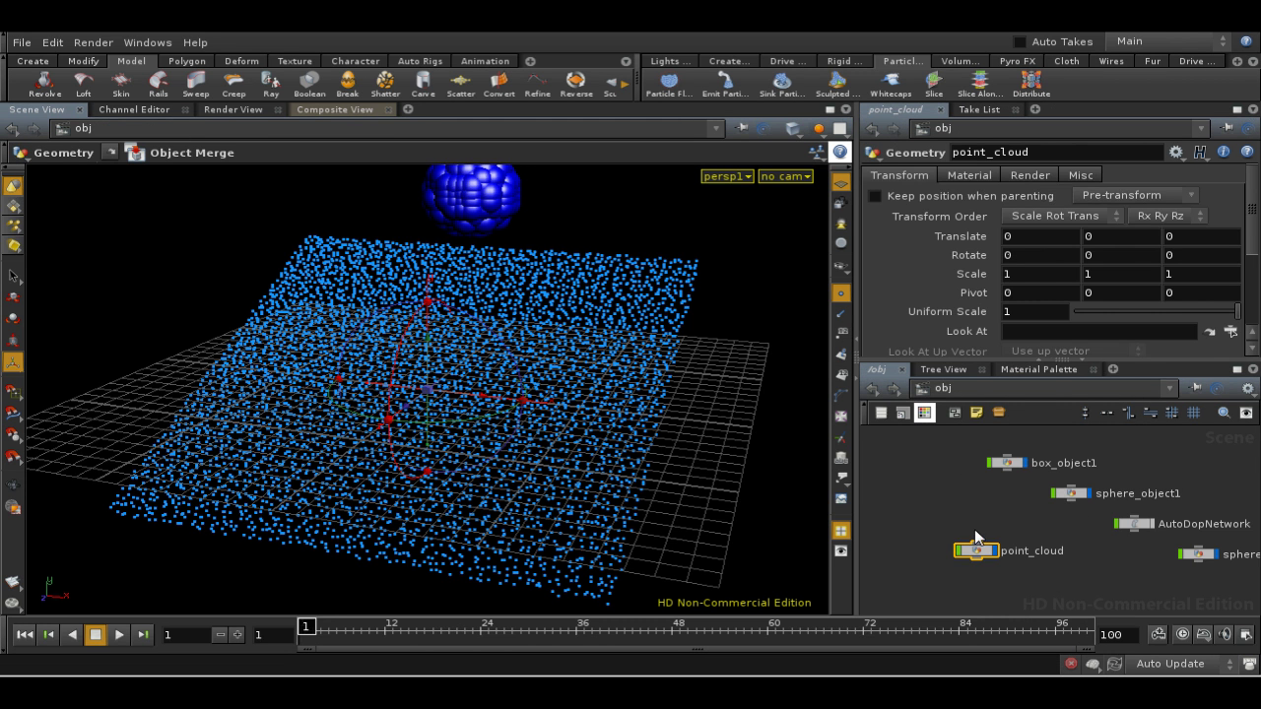
In box_object1, delete group1 and add a Null named POINT_CLOUD_OUT below attribtransfer2
{"action": "double_click", "coordinate": [1012, 466]}
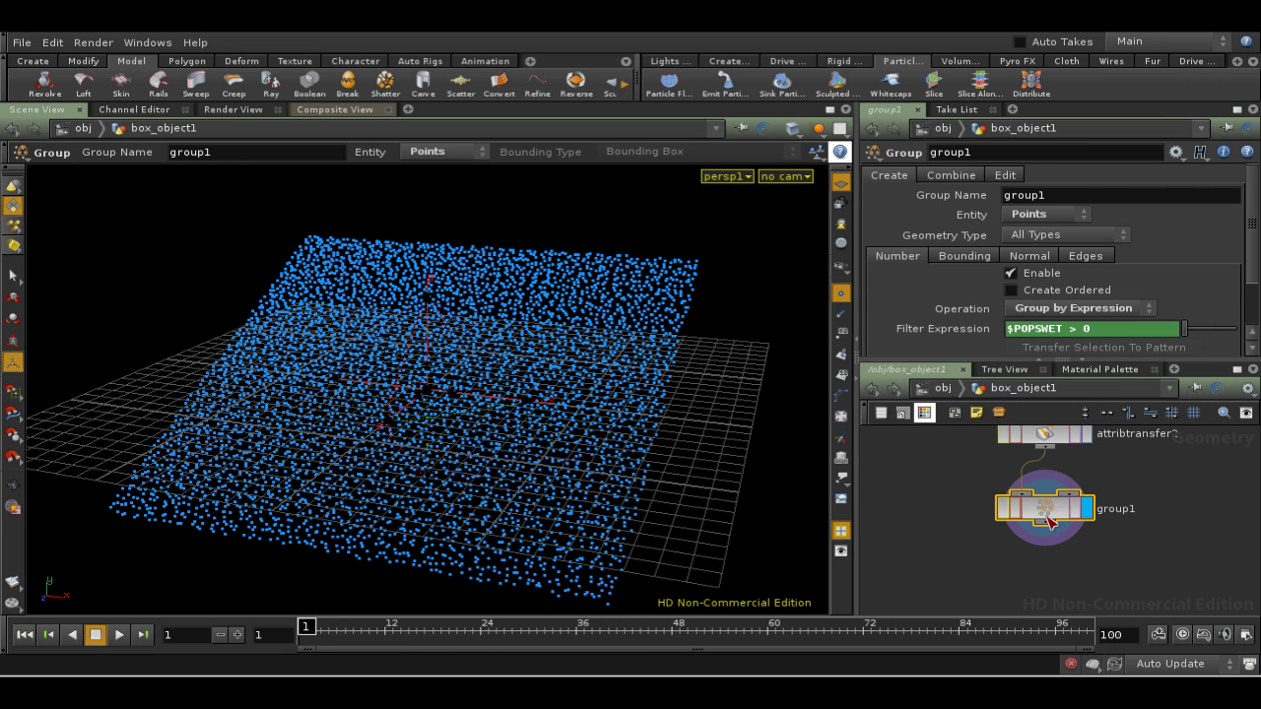
{"action": "key", "text": "Delete"}
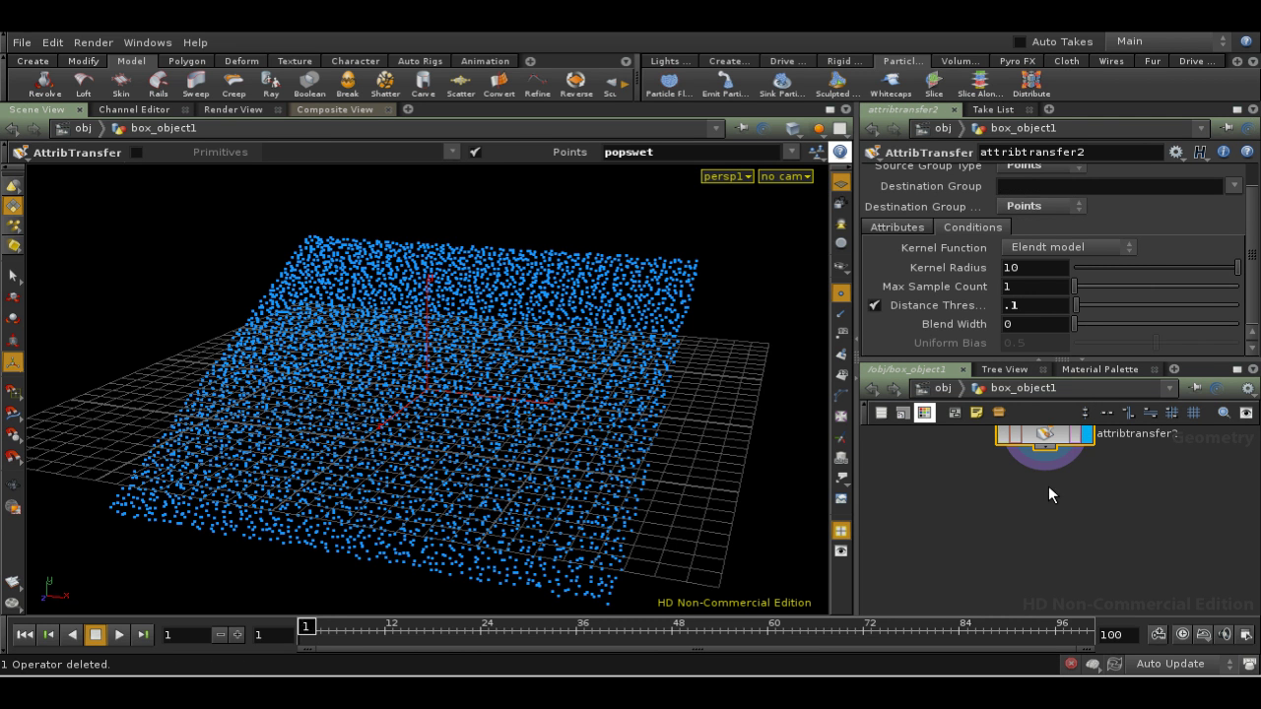
{"action": "middle_click_drag", "start_coordinate": [1048, 493], "coordinate": [1050, 535]}
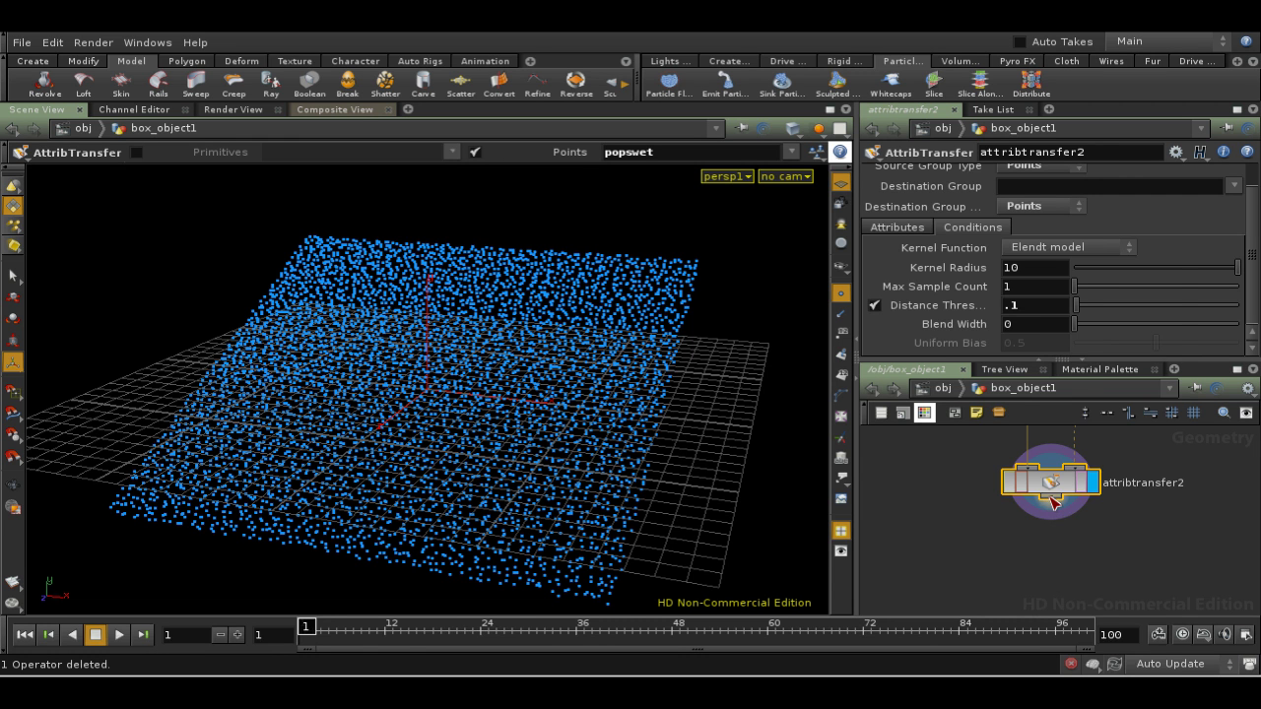
{"action": "key", "text": "Tab"}
{"action": "type", "text": "n"}
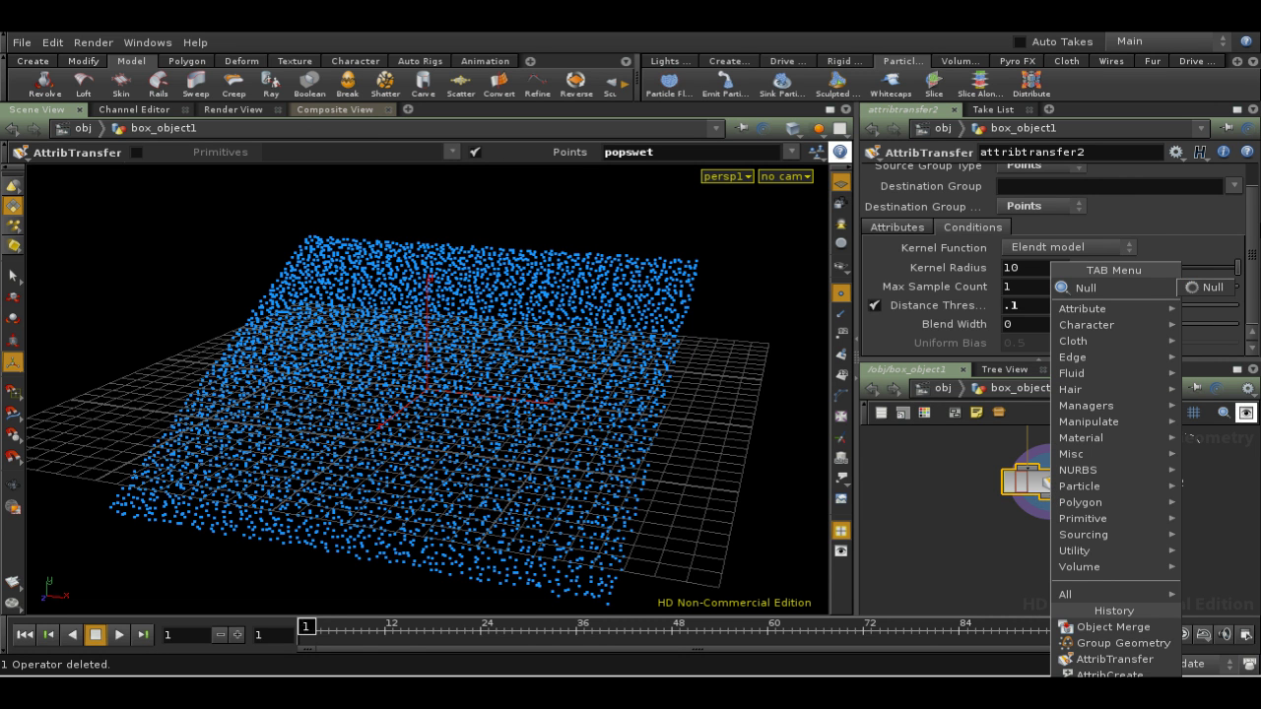
{"action": "left_click", "coordinate": [1211, 288]}
{"action": "left_click", "coordinate": [1058, 555]}
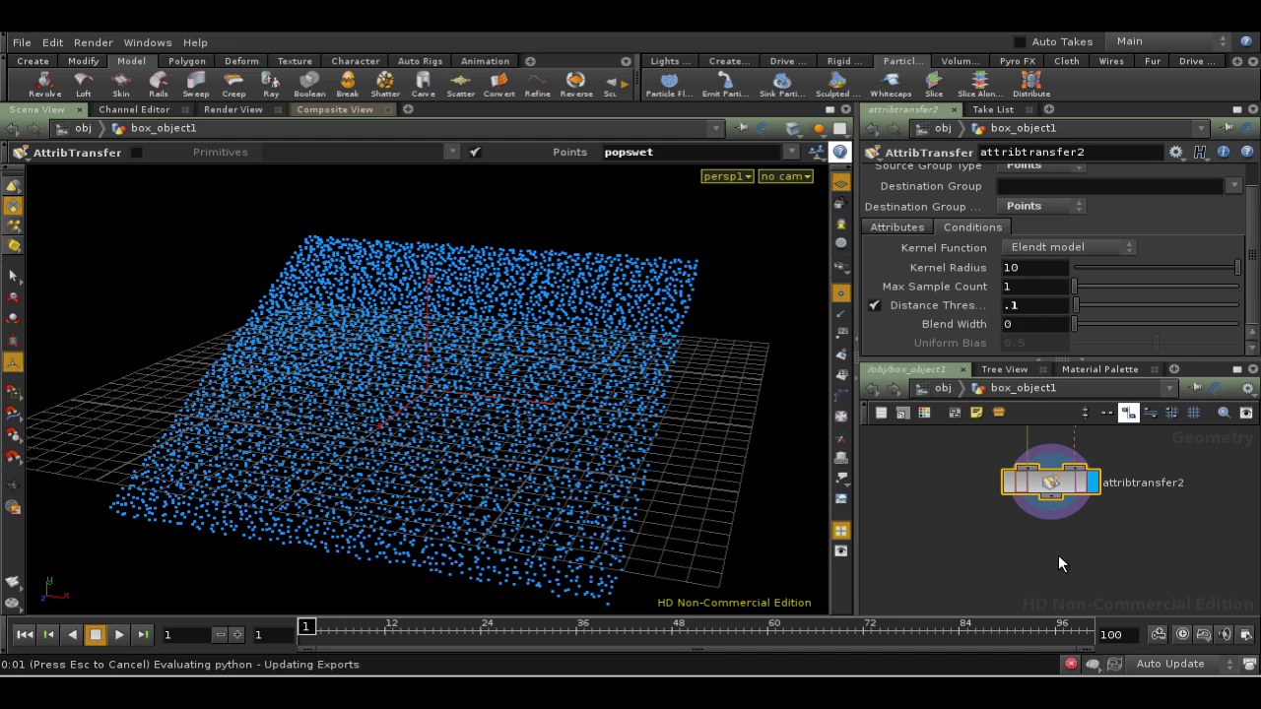
{"action": "double_click", "coordinate": [998, 155]}
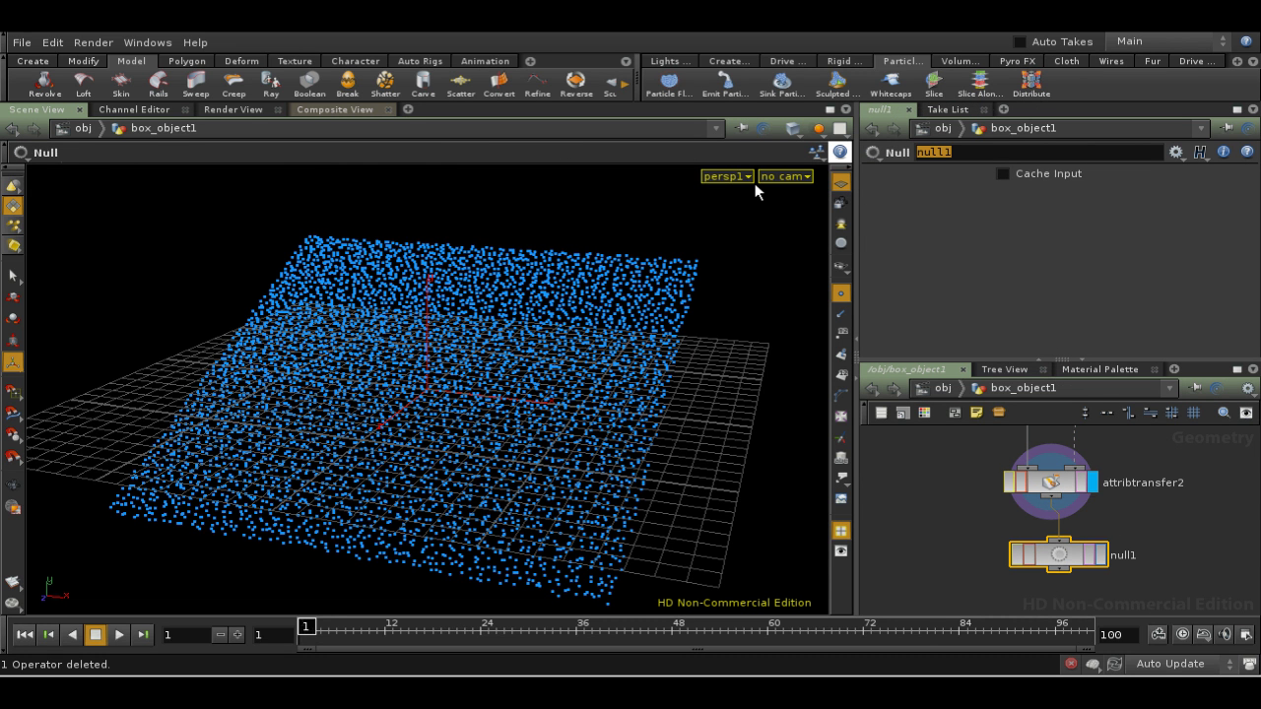
{"action": "type", "text": "POINT_CLOUD_OUT"}
{"action": "key", "text": "Return"}
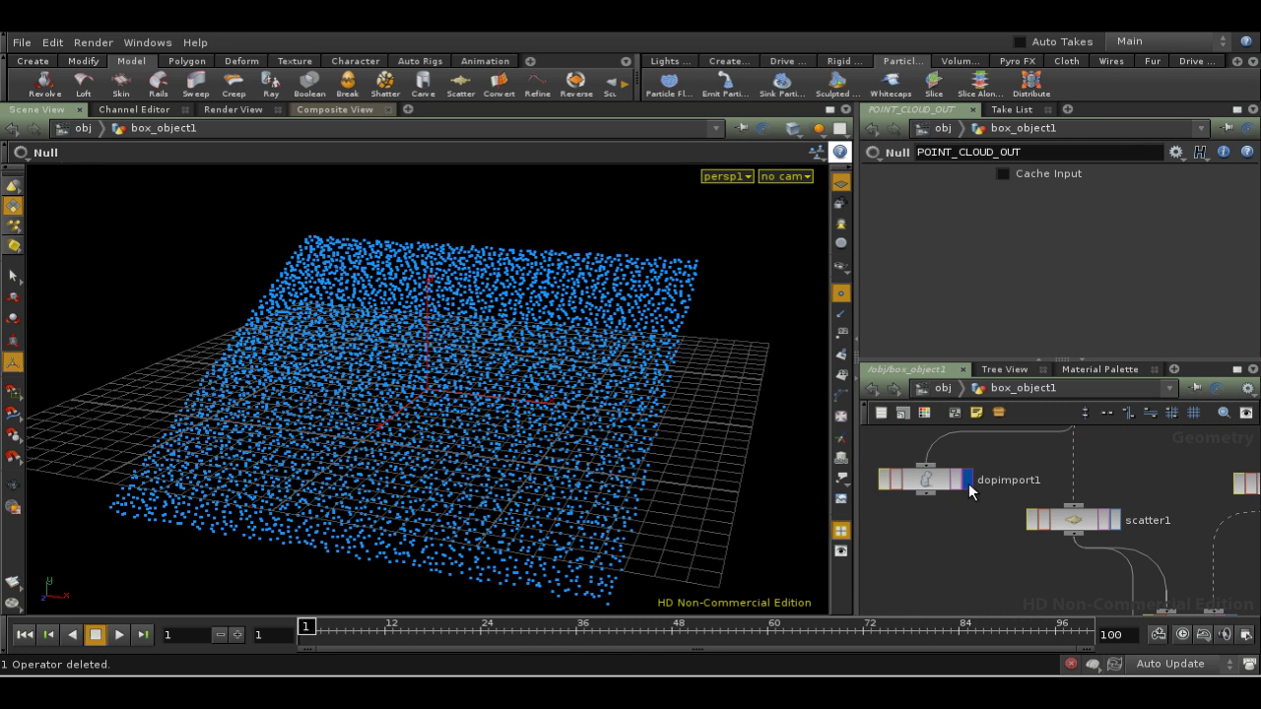
Preview dopimport1's output, then go back to /obj and enter point_cloud
{"action": "left_click", "coordinate": [968, 482]}
{"action": "left_click", "coordinate": [939, 480]}
{"action": "middle_click_drag", "start_coordinate": [967, 582], "coordinate": [985, 563]}
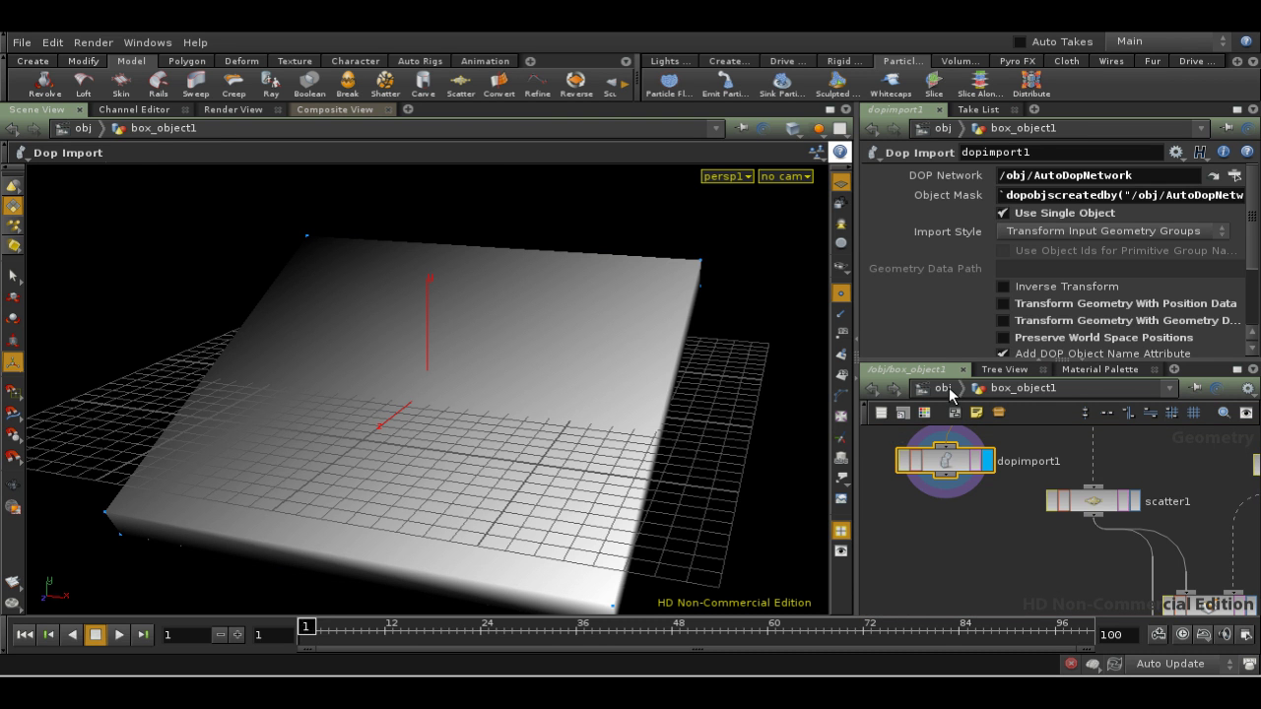
{"action": "left_click", "coordinate": [943, 389]}
{"action": "double_click", "coordinate": [975, 551]}
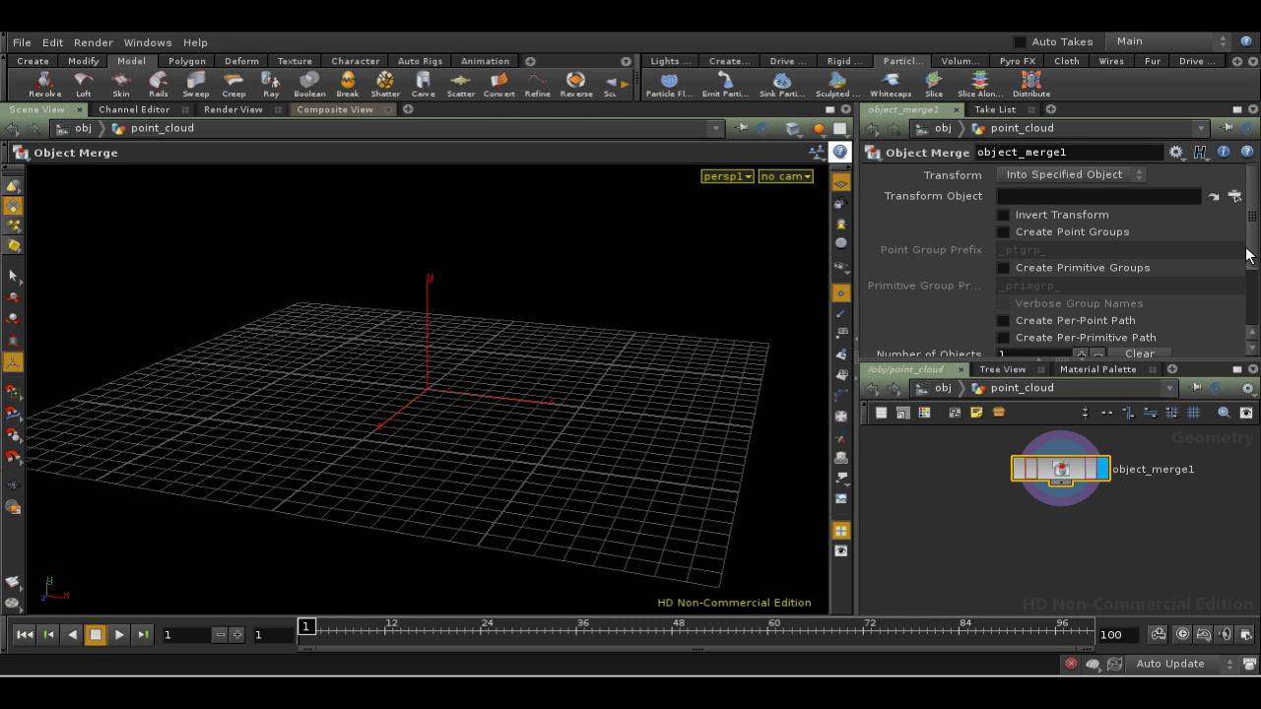
Set object_merge1's Object 1 to /obj/box_object1/POINT_CLOUD_OUT
{"action": "scroll", "coordinate": [1251, 261], "scroll_direction": "down", "scroll_amount": 3}
{"action": "left_click", "coordinate": [1231, 297]}
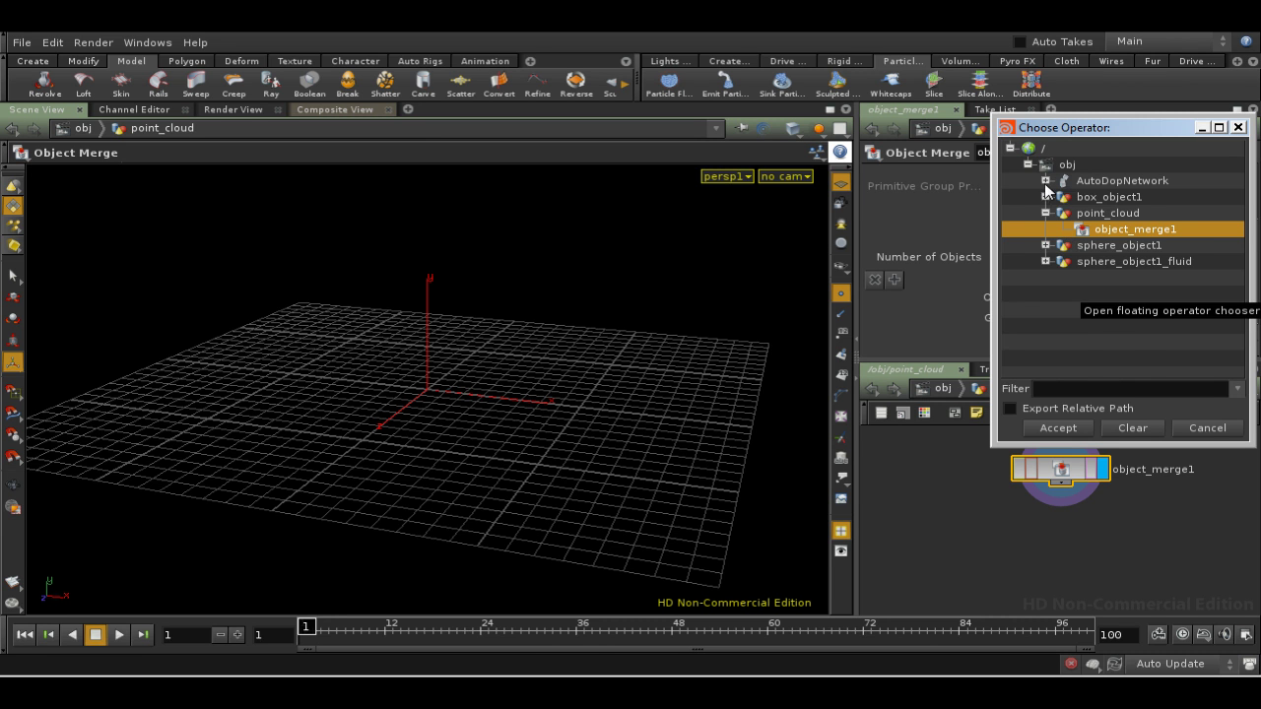
{"action": "left_click", "coordinate": [1046, 197]}
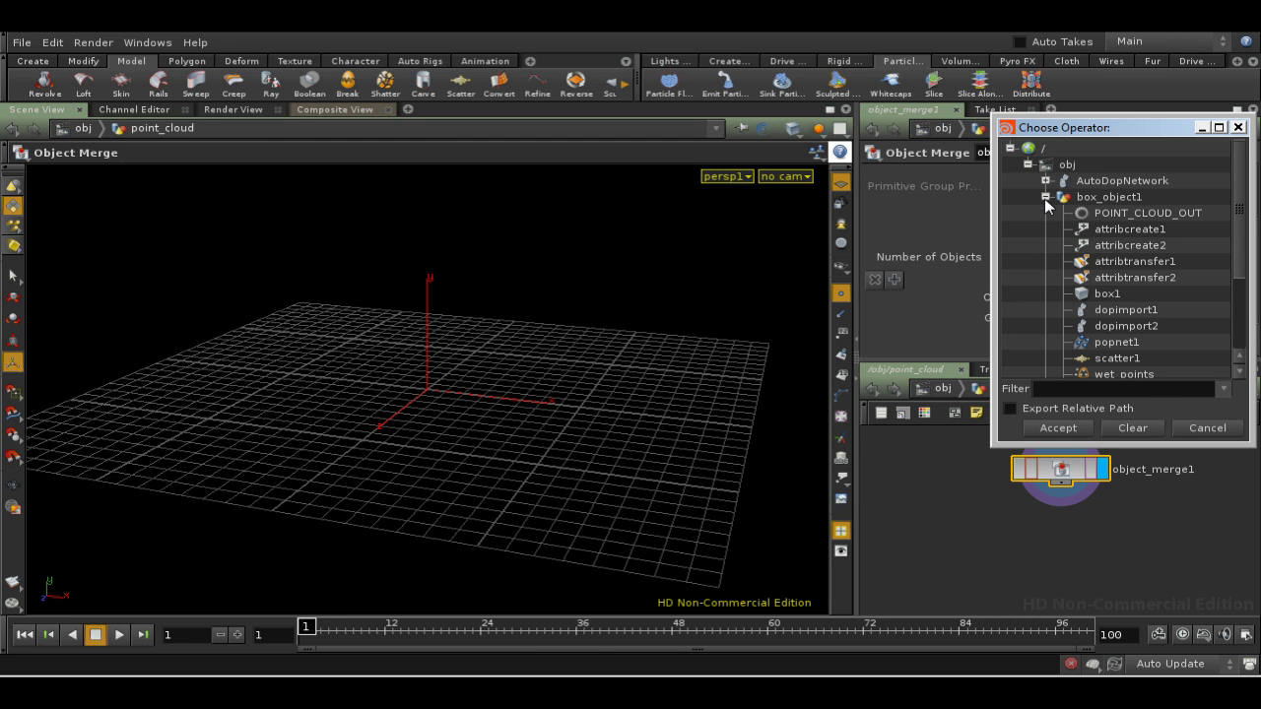
{"action": "left_click", "coordinate": [1201, 215]}
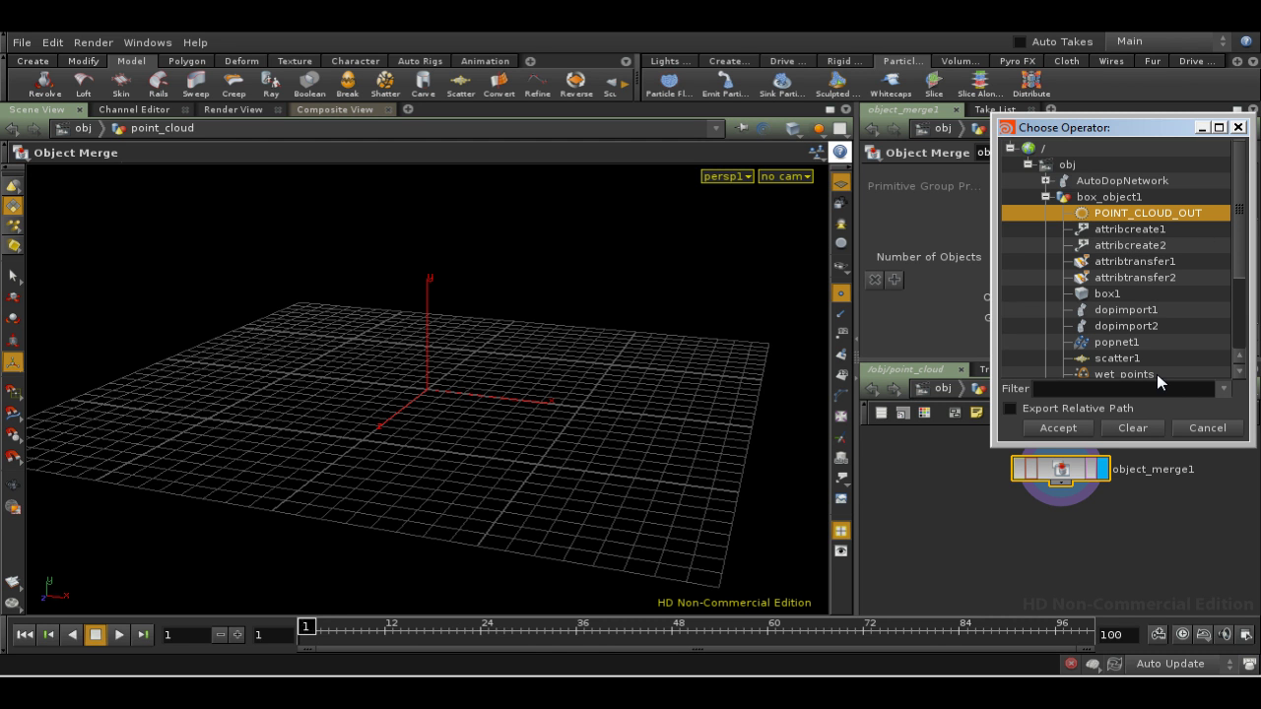
{"action": "left_click", "coordinate": [1043, 430]}
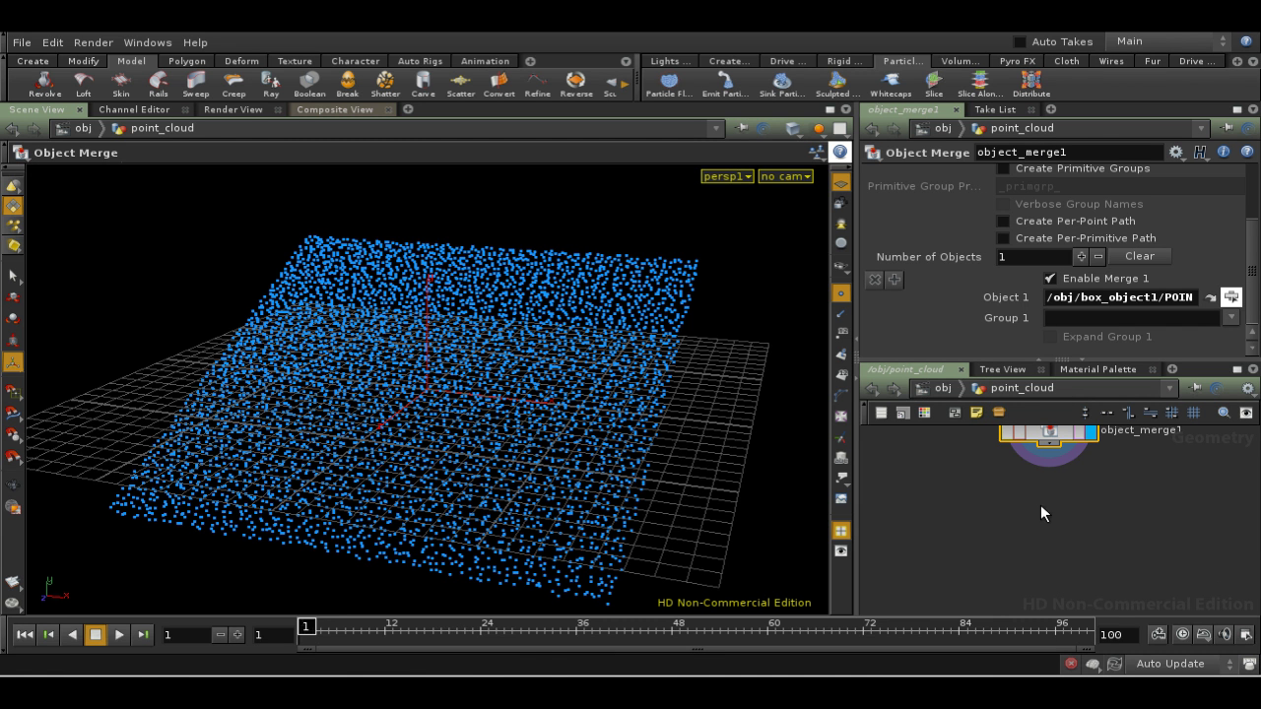
{"action": "mouse_move", "coordinate": [1046, 505]}
{"action": "middle_mouse_down"}
{"action": "mouse_move", "coordinate": [1053, 520]}
{"action": "mouse_move", "coordinate": [1055, 496]}
{"action": "middle_mouse_up"}
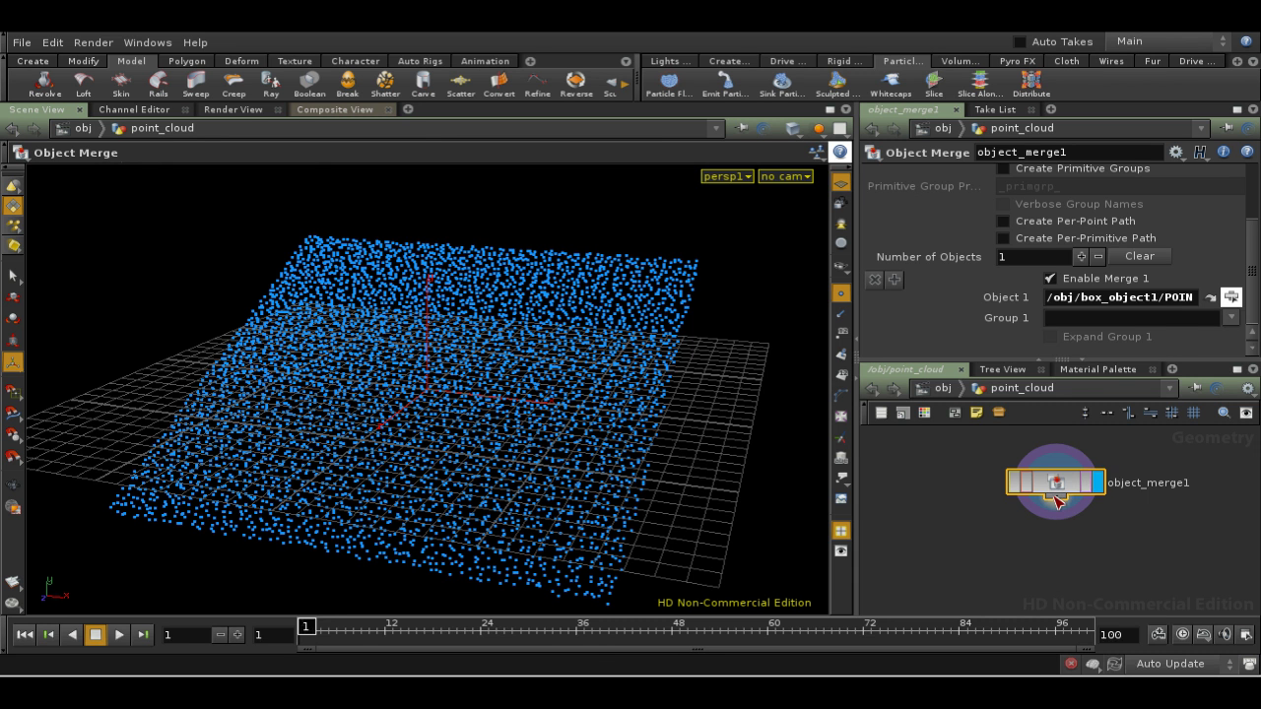
Add a trial Attribute node, attribute1, below object_merge1
{"action": "key", "text": "Tab"}
{"action": "type", "text": "AttribTransfer"}
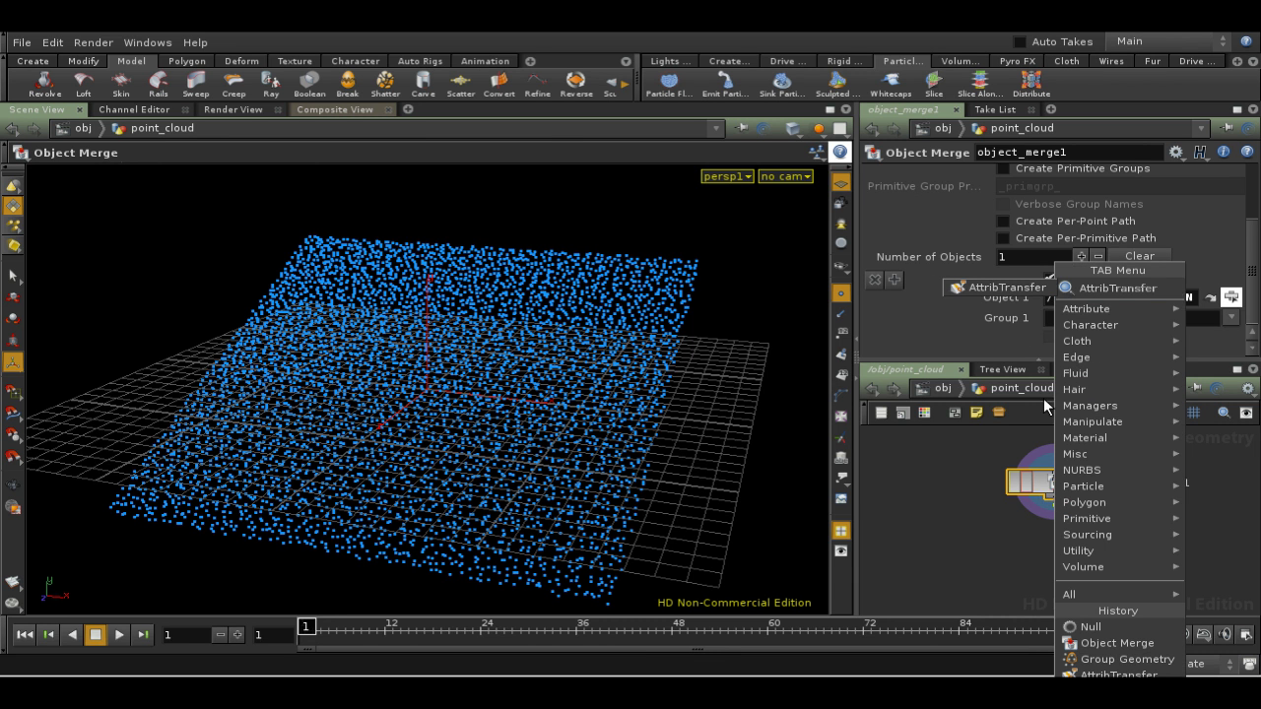
{"action": "mouse_move", "coordinate": [1083, 308]}
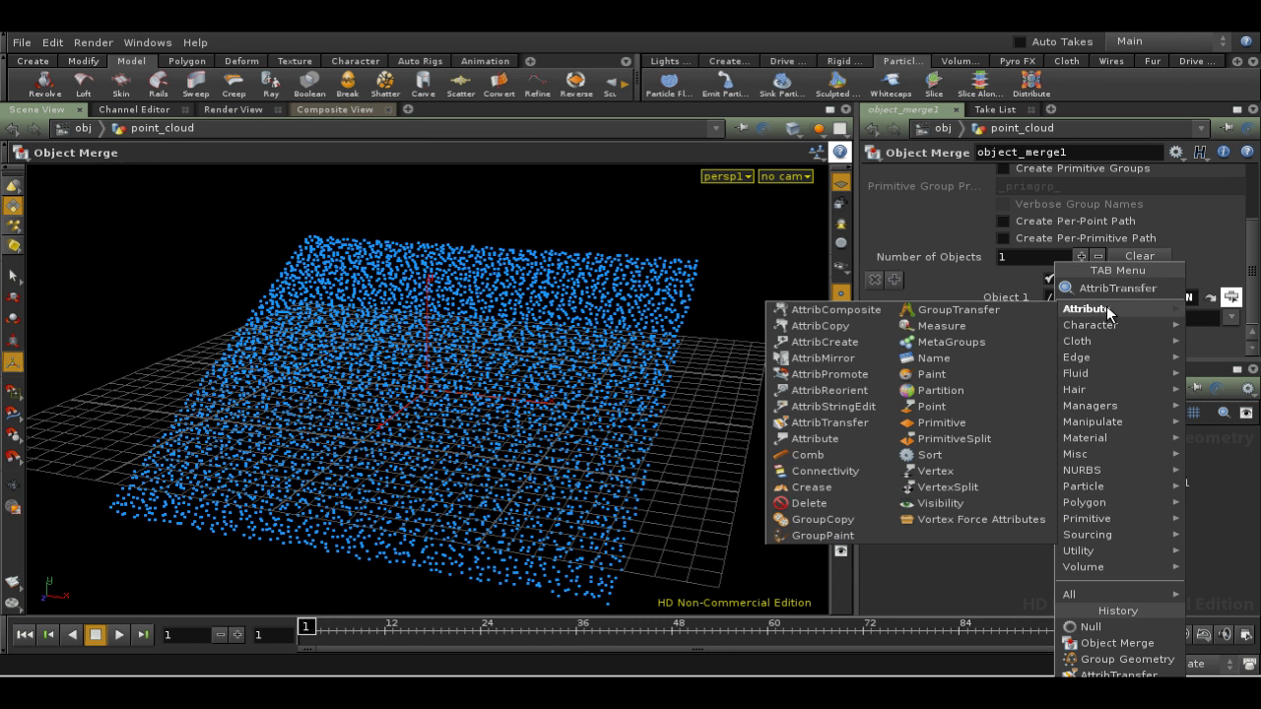
{"action": "left_click", "coordinate": [814, 439]}
{"action": "left_click", "coordinate": [1040, 566]}
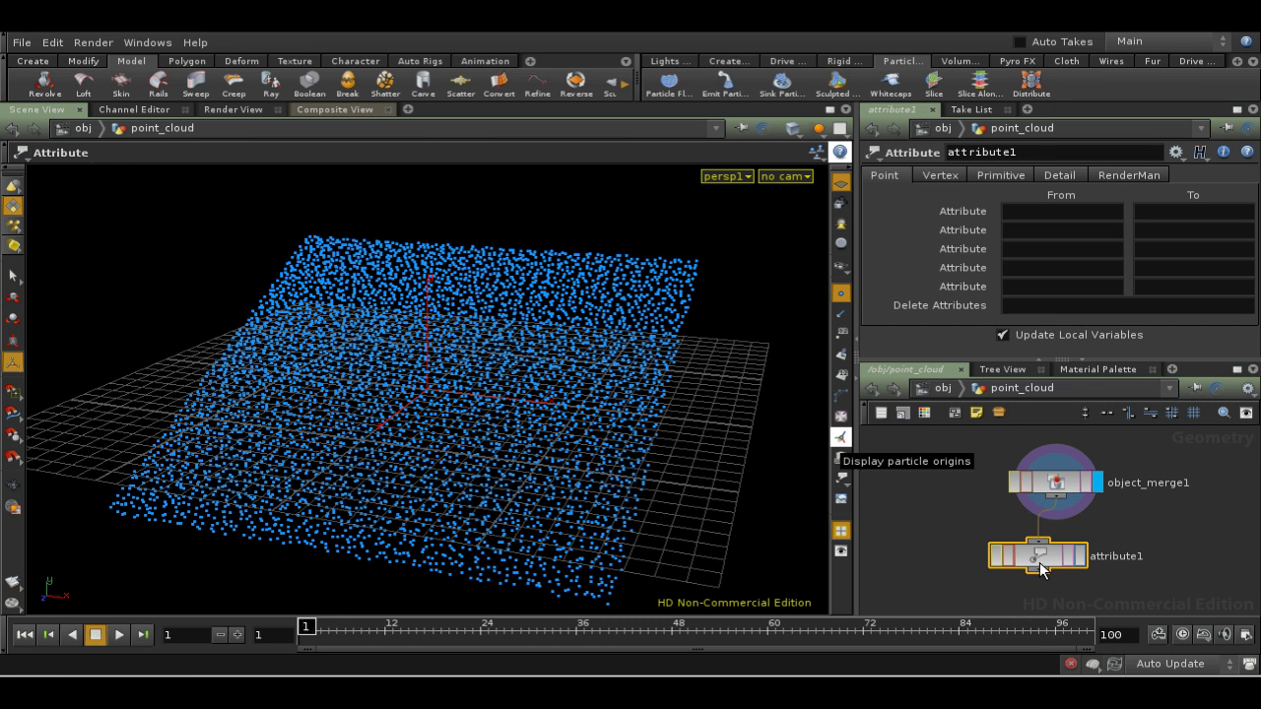
{"action": "left_click_drag", "start_coordinate": [1040, 567], "coordinate": [1057, 563]}
Check that object_merge1's 5000 points carry popswet, then delete attribute1
{"action": "middle_click", "coordinate": [1056, 489]}
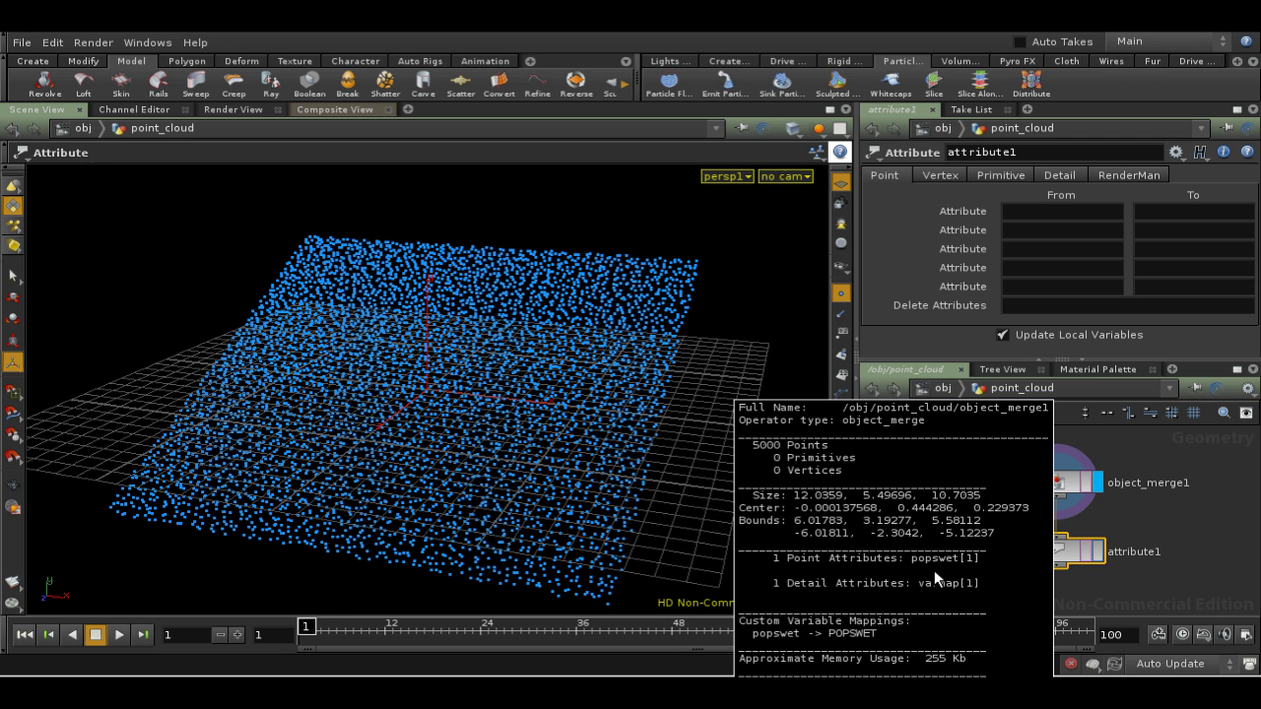
{"action": "middle_click_drag", "start_coordinate": [923, 577], "coordinate": [995, 563]}
{"action": "key", "text": "Delete"}
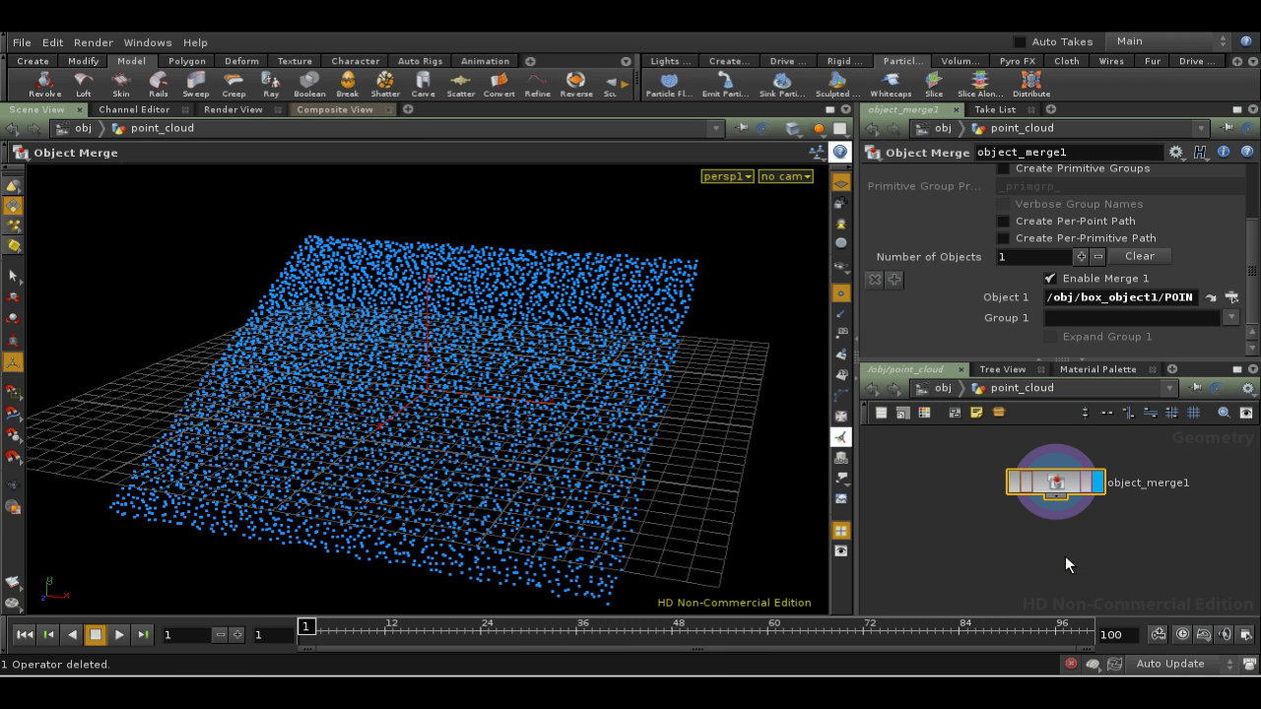
Go back to /obj and then switch to the empty out network
{"action": "left_click", "coordinate": [947, 389]}
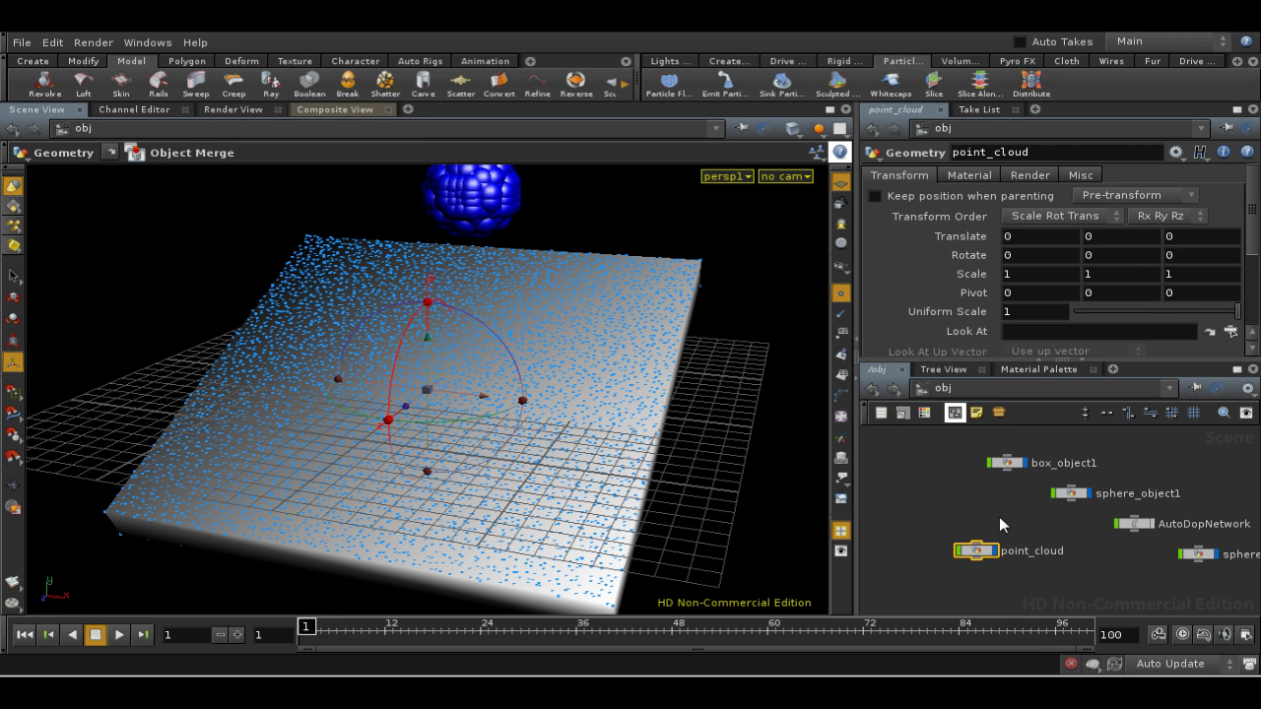
{"action": "middle_click_drag", "start_coordinate": [1013, 519], "coordinate": [1005, 504]}
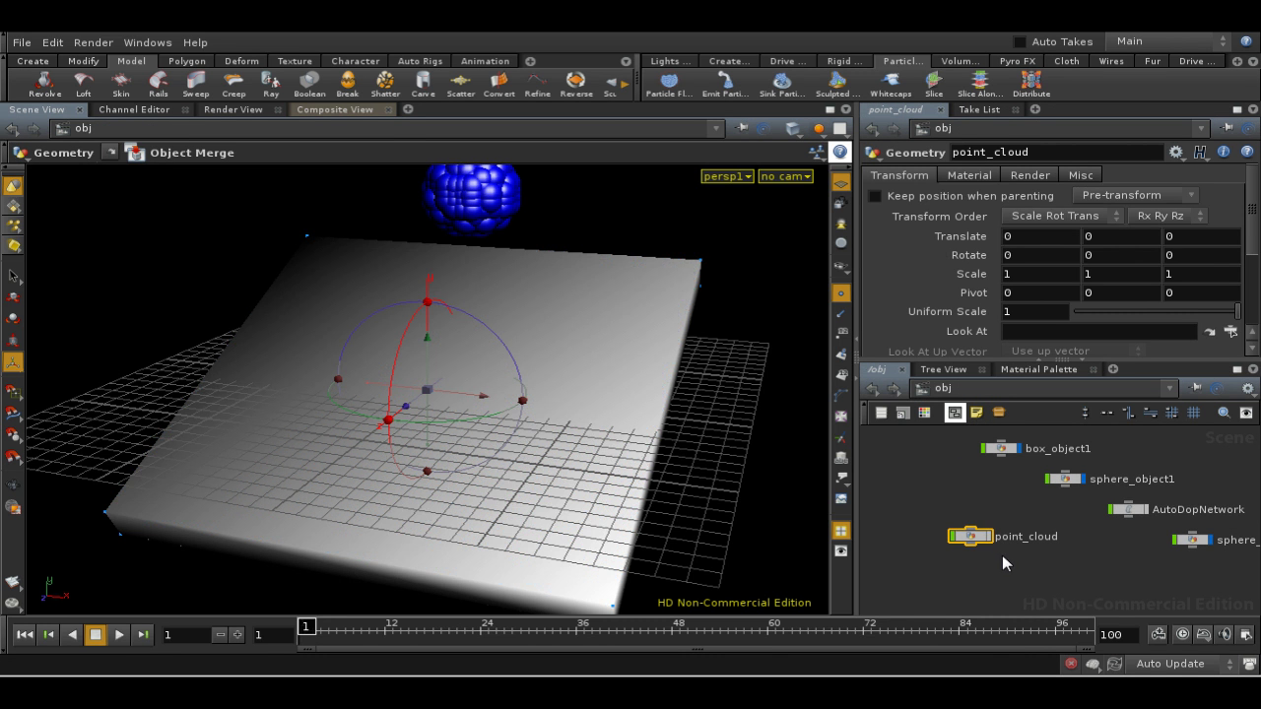
{"action": "middle_click_drag", "start_coordinate": [1002, 554], "coordinate": [1008, 529]}
{"action": "left_click", "coordinate": [946, 390]}
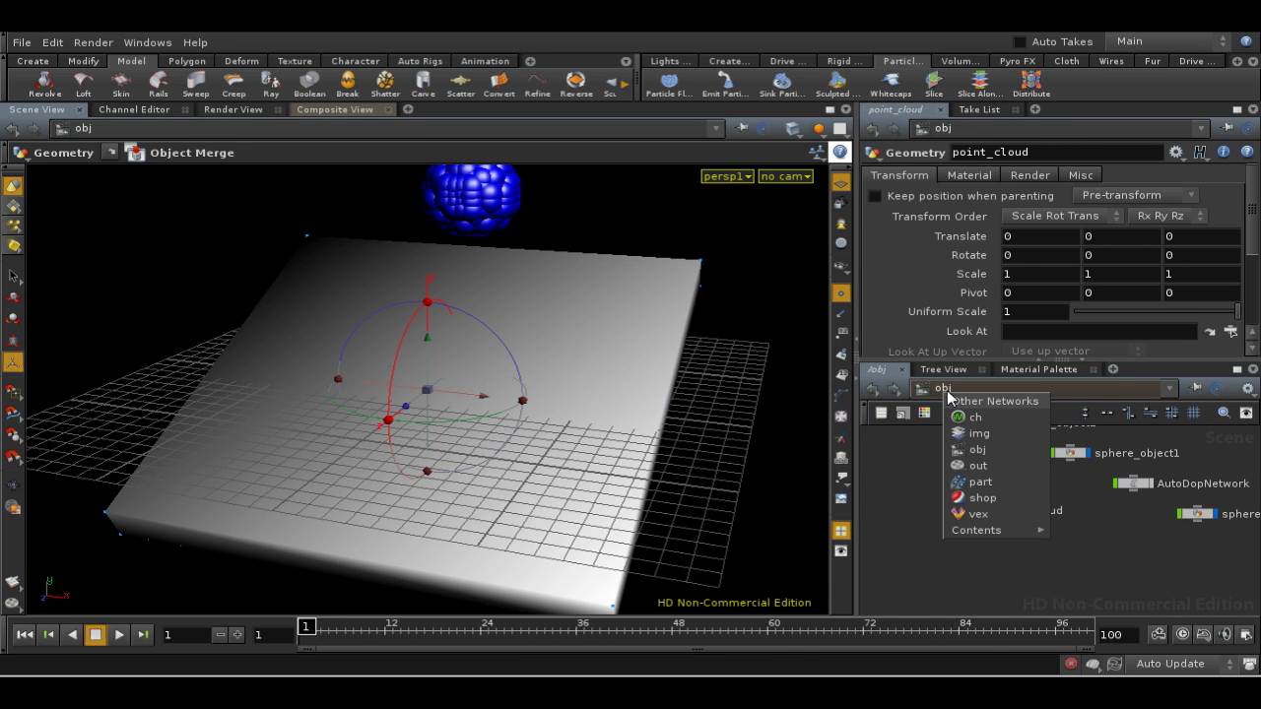
{"action": "left_click", "coordinate": [973, 469]}
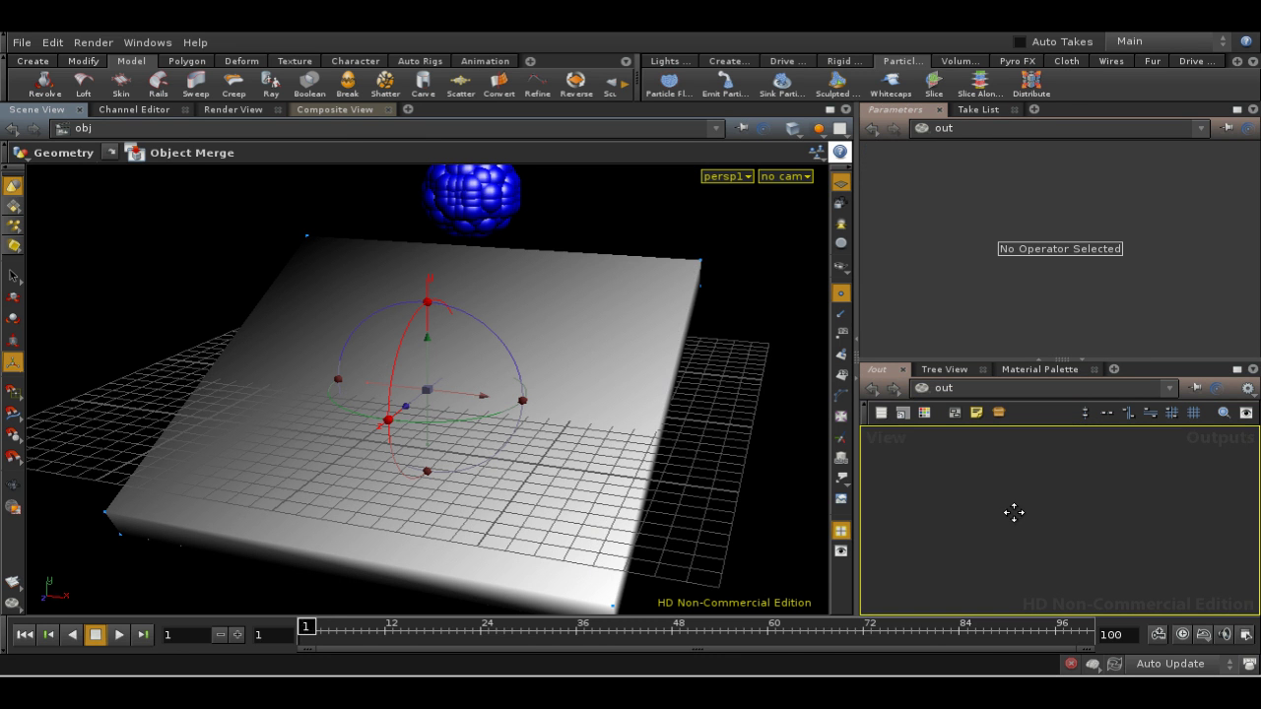
Create a Geometry output node, geometry1, in the out network
{"action": "key", "text": "Tab"}
{"action": "mouse_move", "coordinate": [1046, 551]}
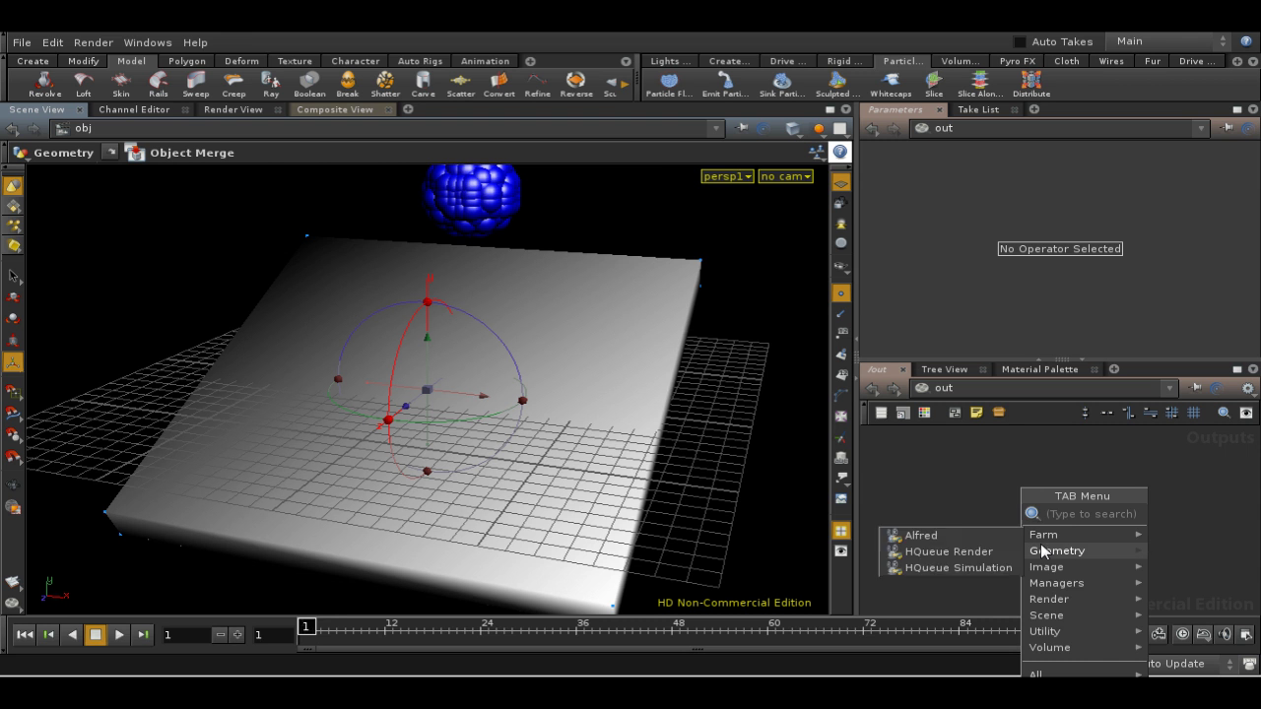
{"action": "left_click", "coordinate": [999, 546]}
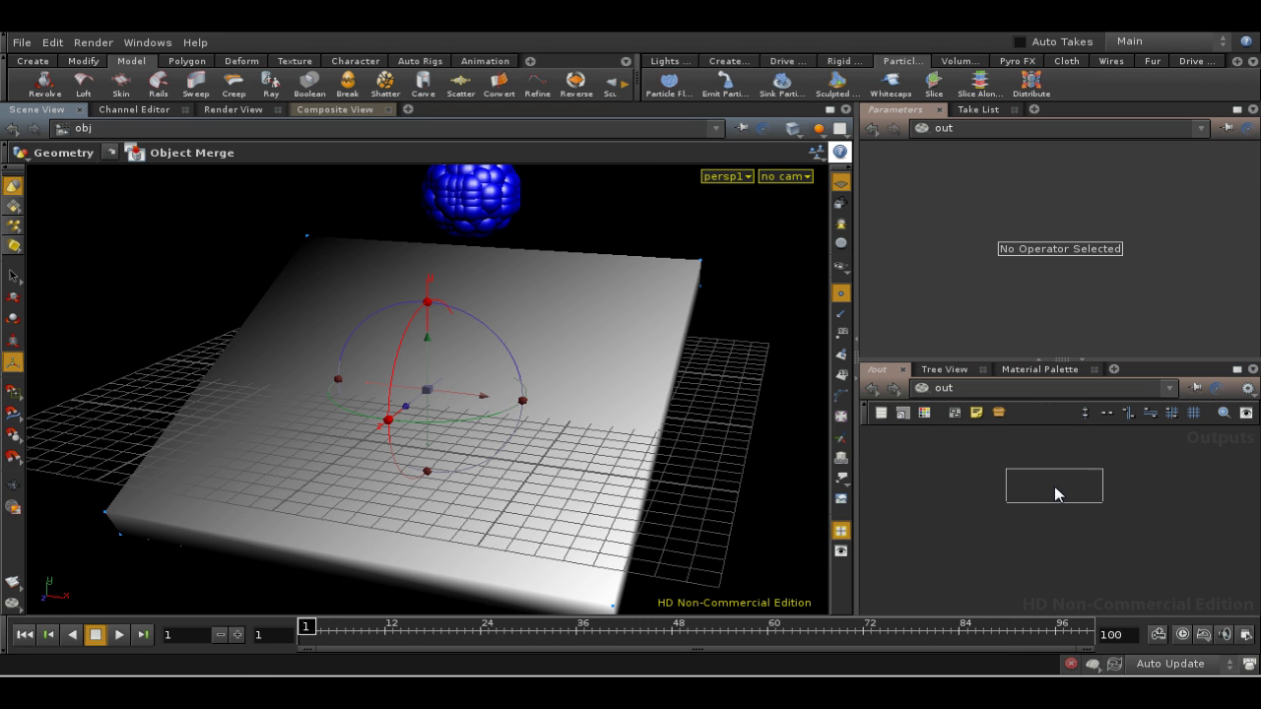
{"action": "left_click", "coordinate": [1054, 481]}
{"action": "left_click_drag", "start_coordinate": [1053, 474], "coordinate": [1053, 490]}
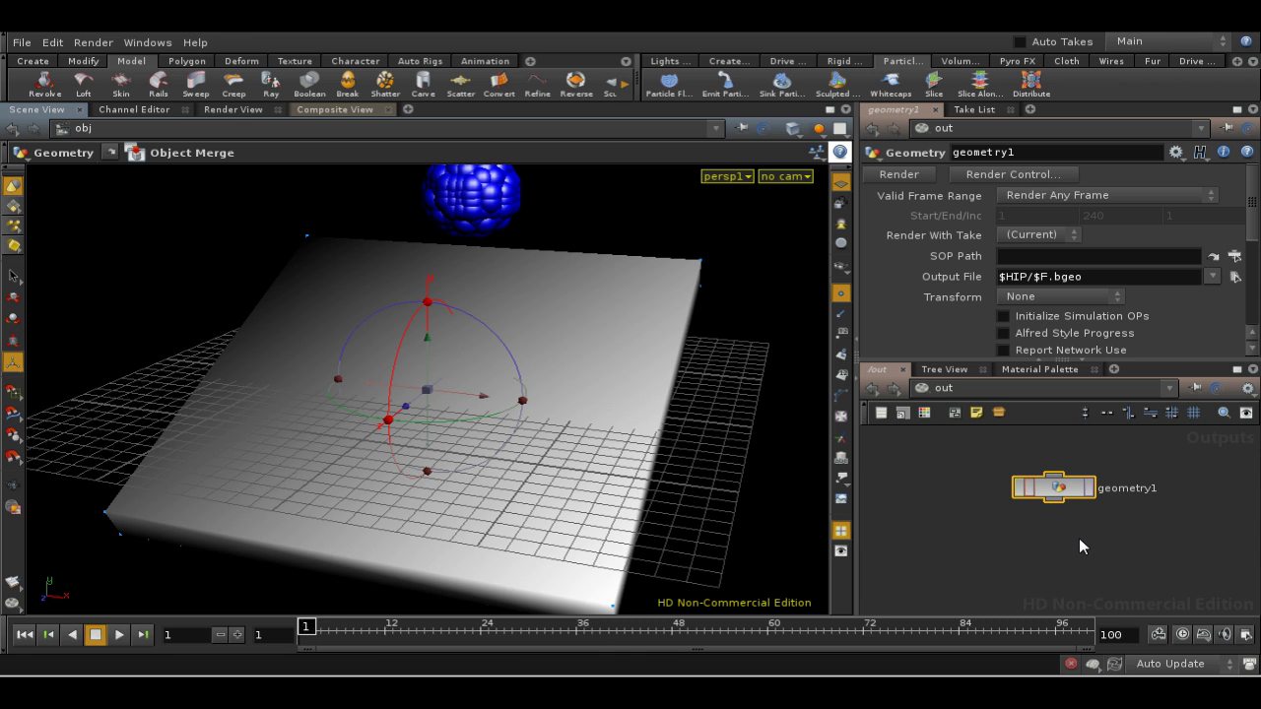
Set geometry1's output file to $HIP/Cache/pointcloud.$F3.pc
{"action": "left_click", "coordinate": [1232, 278]}
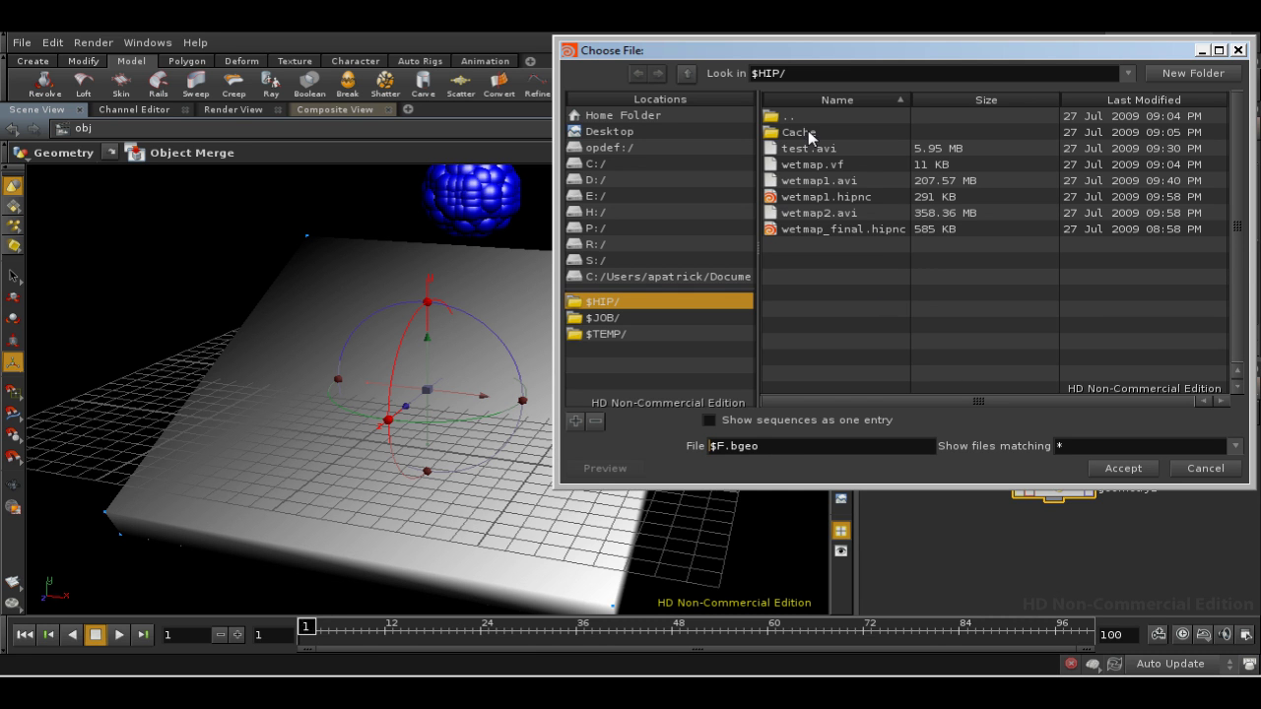
{"action": "double_click", "coordinate": [807, 130]}
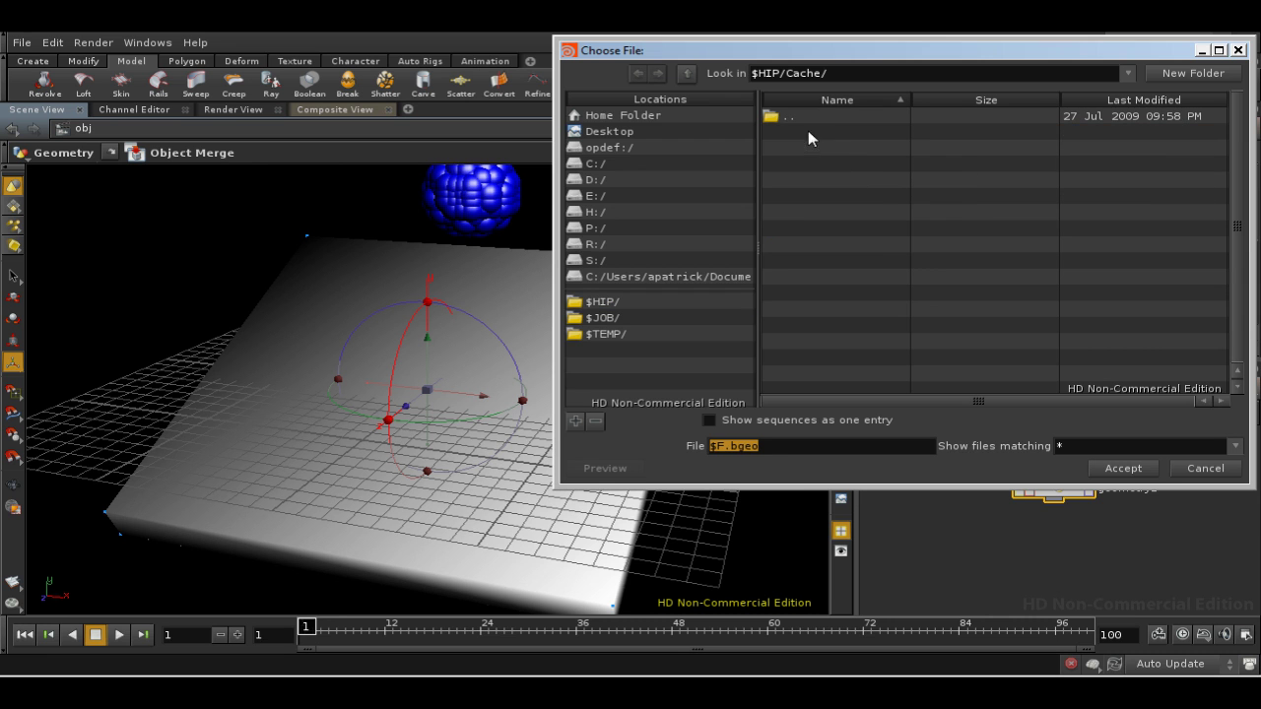
{"action": "left_click", "coordinate": [711, 448]}
{"action": "type", "text": "PO"}
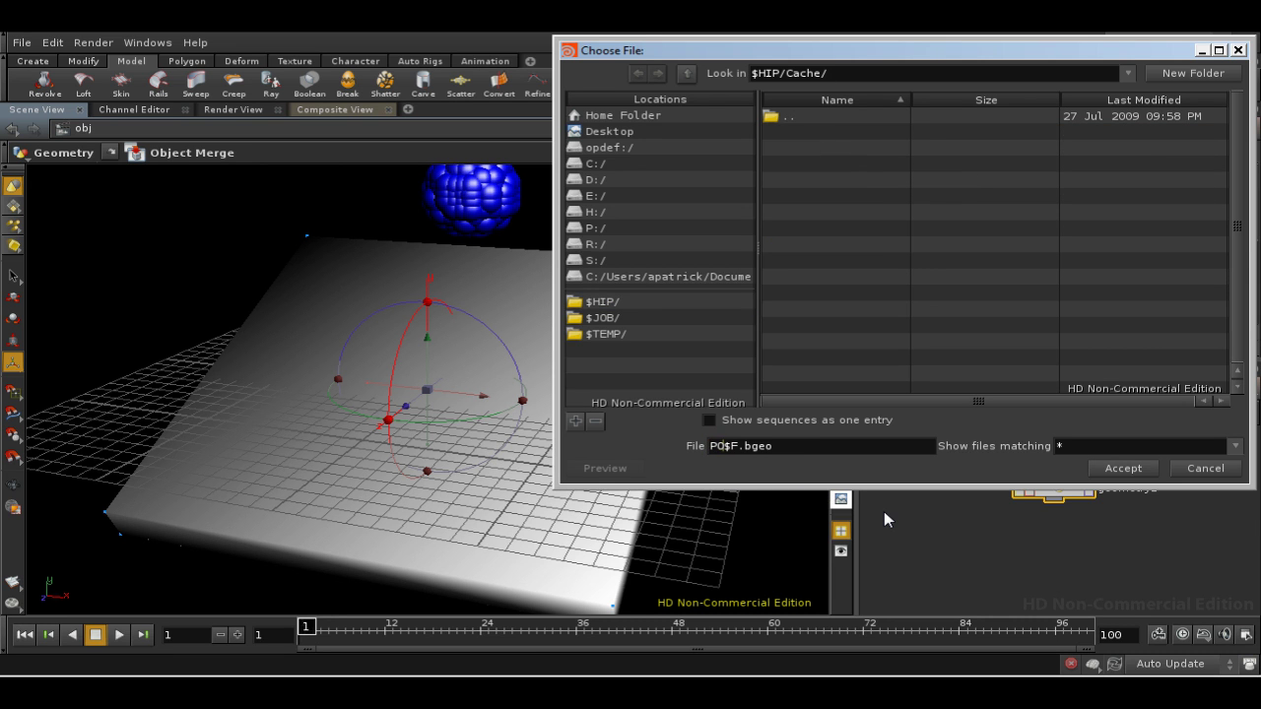
{"action": "type", "text": "P_"}
{"action": "key", "text": "BackSpace"}
{"action": "key", "text": "BackSpace"}
{"action": "key", "text": "BackSpace"}
{"action": "key", "text": "BackSpace"}
{"action": "type", "text": "pointcloud."}
{"action": "key", "text": "Right"}
{"action": "key", "text": "Right"}
{"action": "type", "text": "3"}
{"action": "key", "text": "Right"}
{"action": "key", "text": "Delete"}
{"action": "key", "text": "Delete"}
{"action": "key", "text": "Delete"}
{"action": "key", "text": "Delete"}
{"action": "type", "text": "pc"}
Accept the output path and set Valid Frame Range to render frames 1–100
{"action": "left_click", "coordinate": [1133, 467]}
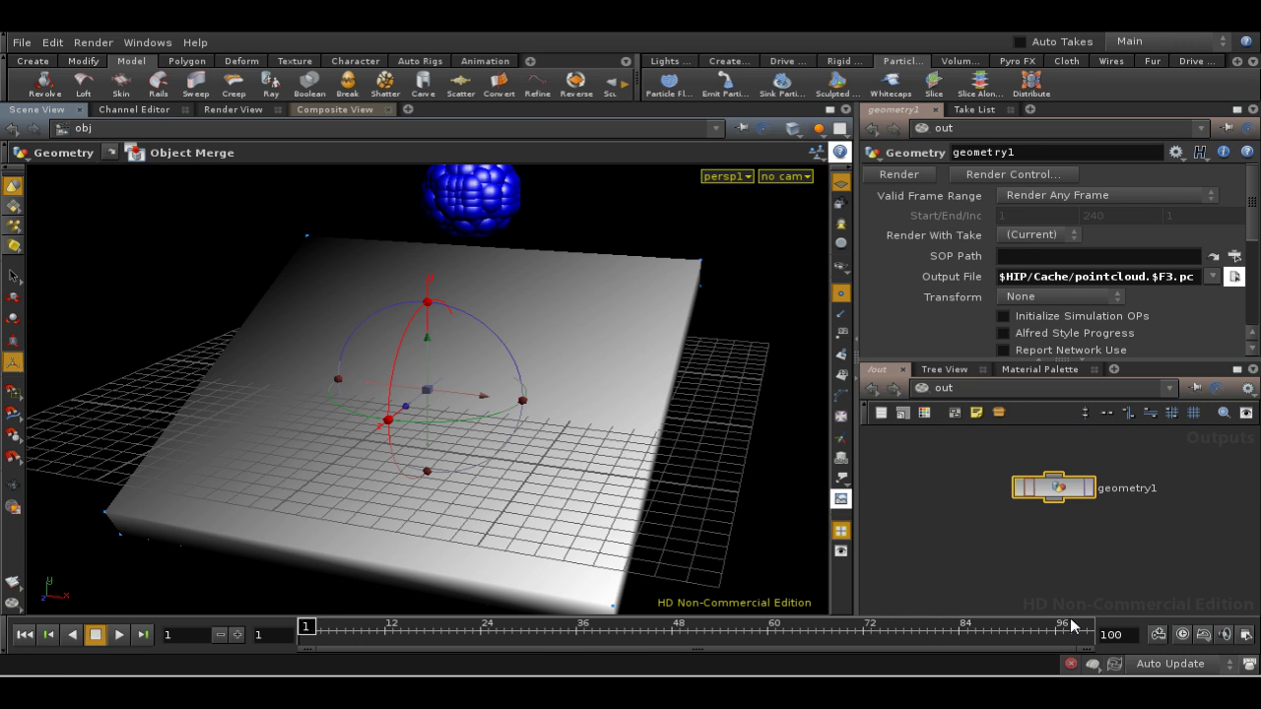
{"action": "left_click", "coordinate": [1097, 195]}
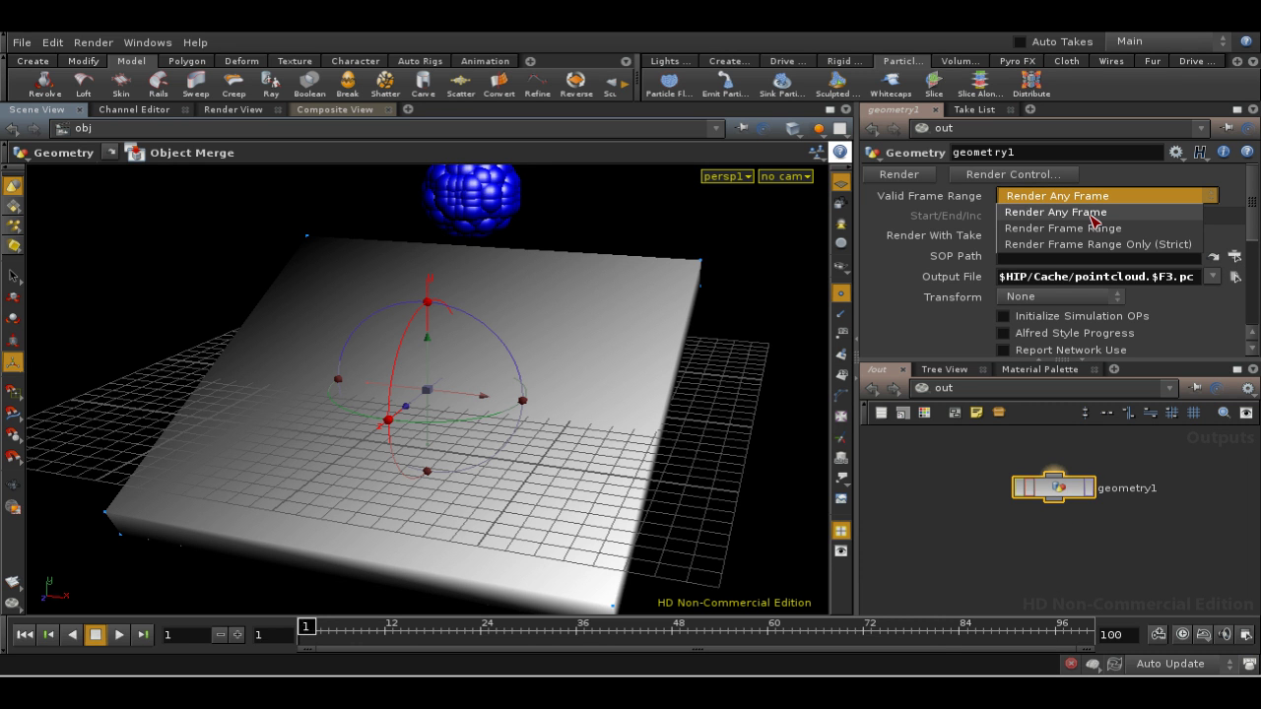
{"action": "left_click", "coordinate": [1096, 229]}
{"action": "double_click", "coordinate": [1113, 219]}
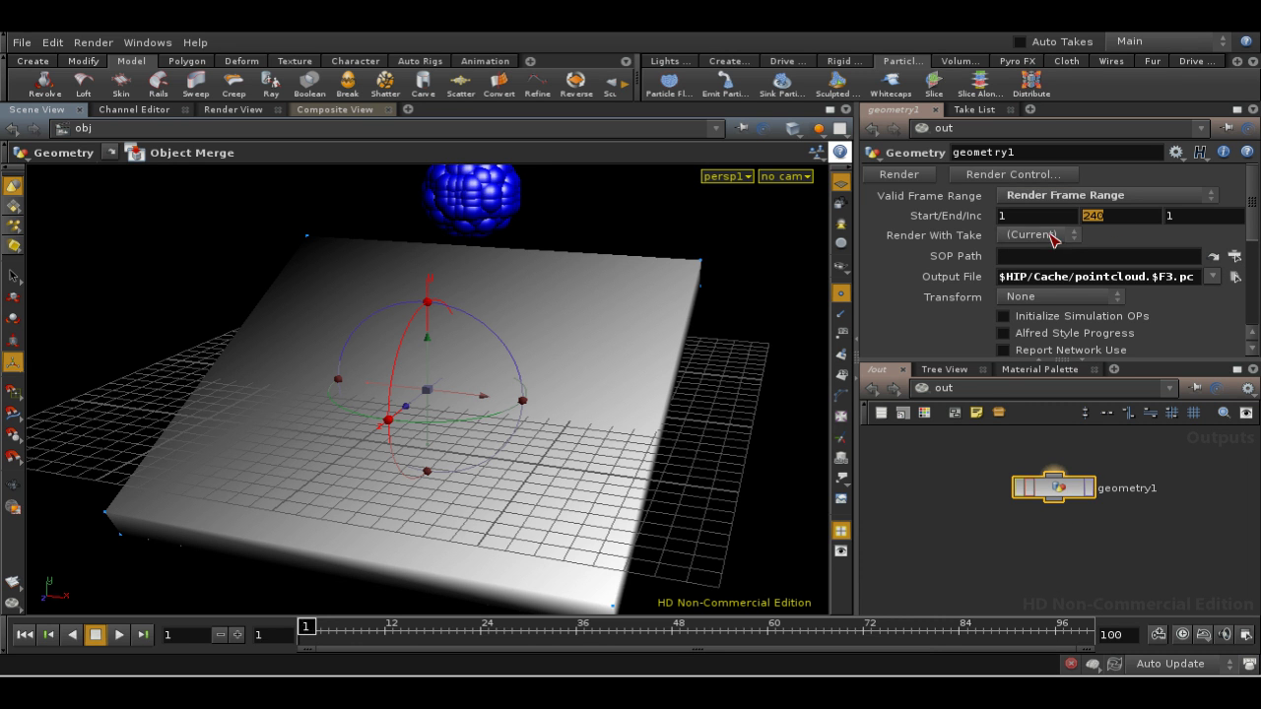
{"action": "type", "text": "100"}
{"action": "key", "text": "Return"}
{"action": "left_click_drag", "start_coordinate": [1059, 495], "coordinate": [1044, 501]}
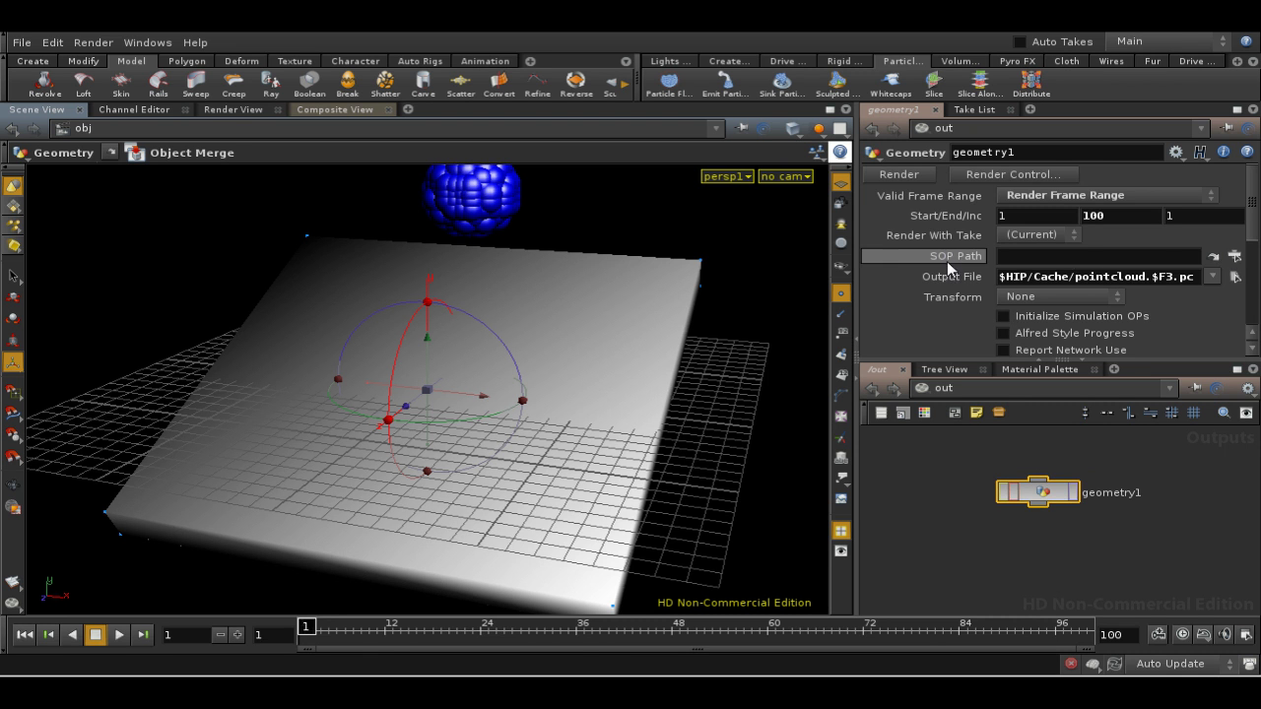
Set SOP Path to /obj/point_cloud, enable Initialize Simulation OPs, and render the cache
{"action": "left_click", "coordinate": [1235, 256]}
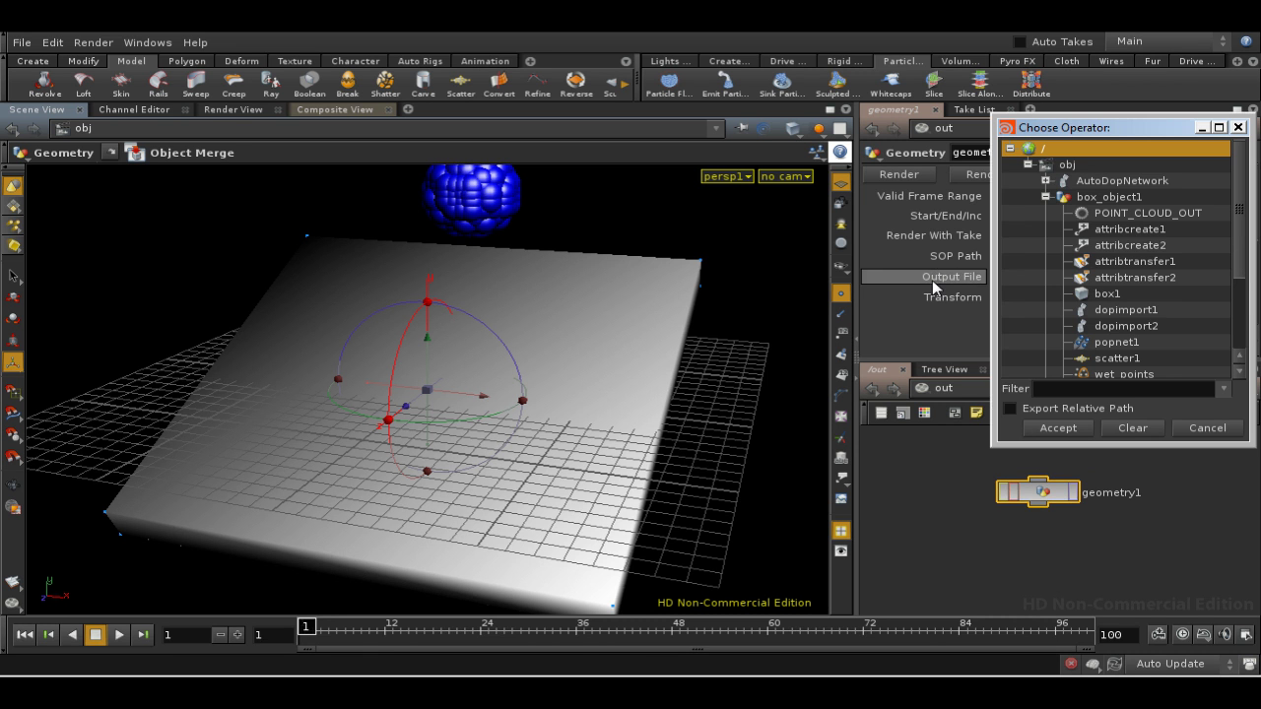
{"action": "left_click", "coordinate": [1044, 197]}
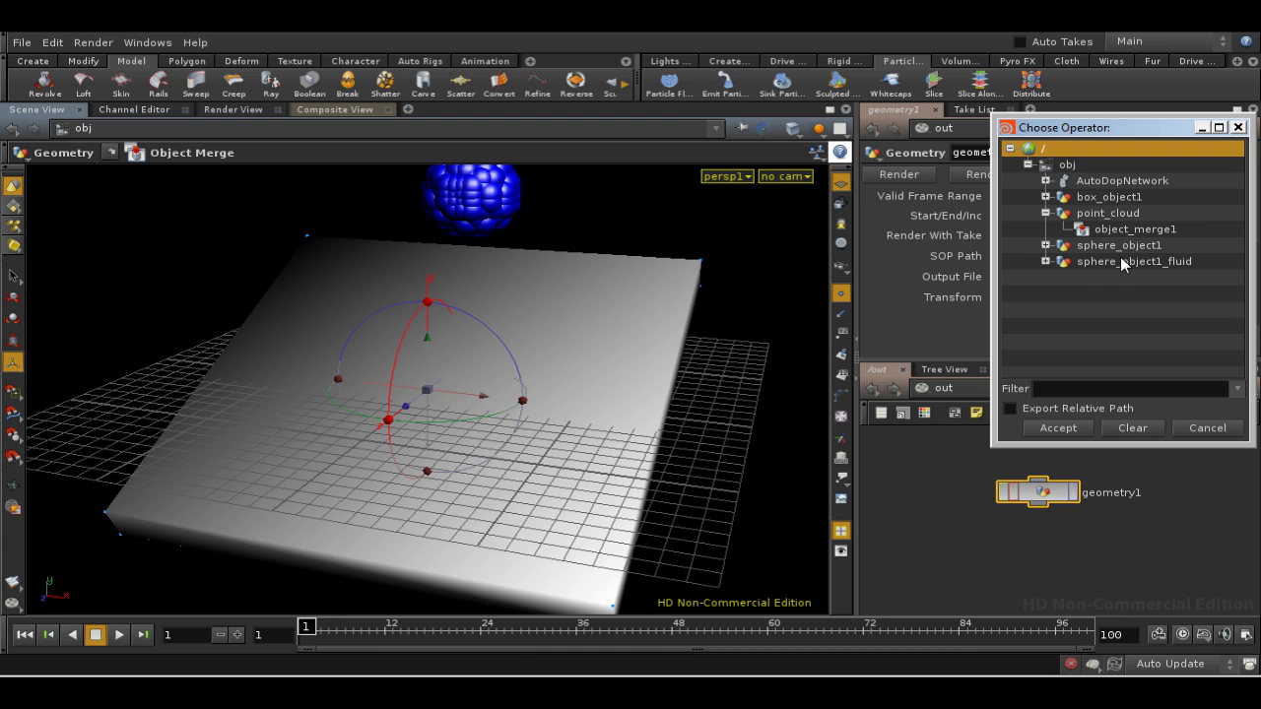
{"action": "left_click", "coordinate": [1121, 215]}
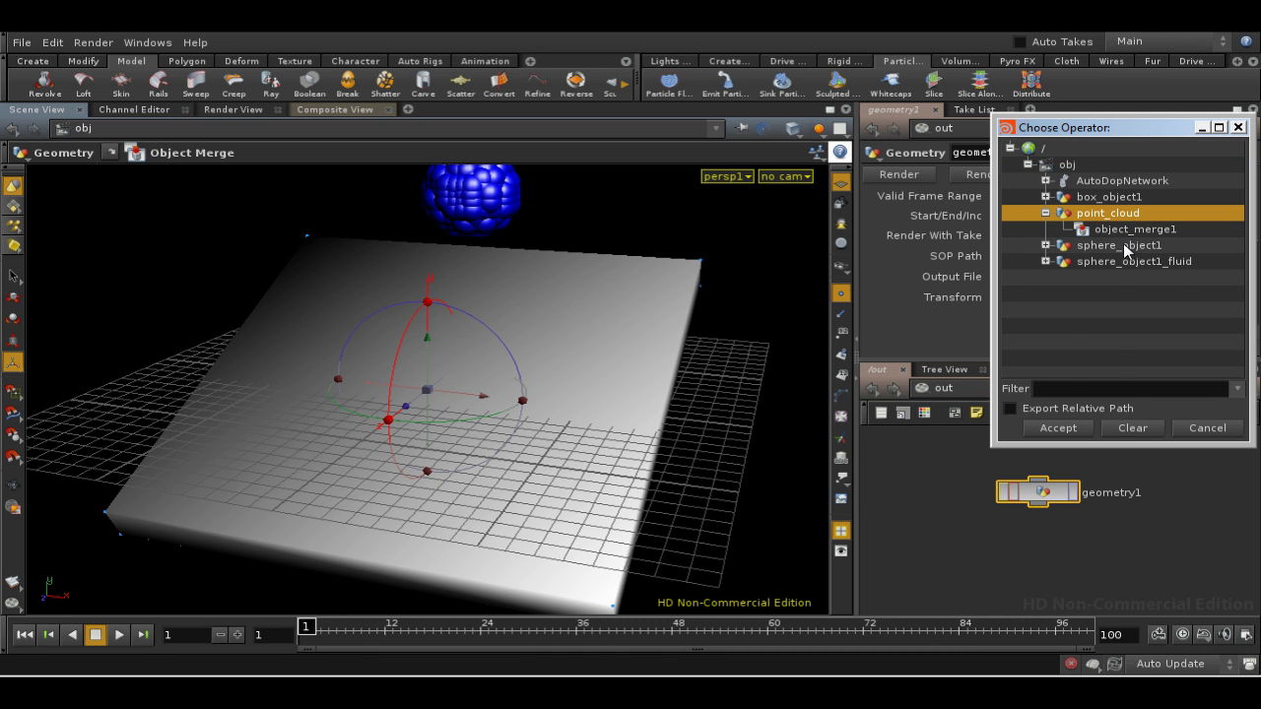
{"action": "left_click", "coordinate": [1061, 432]}
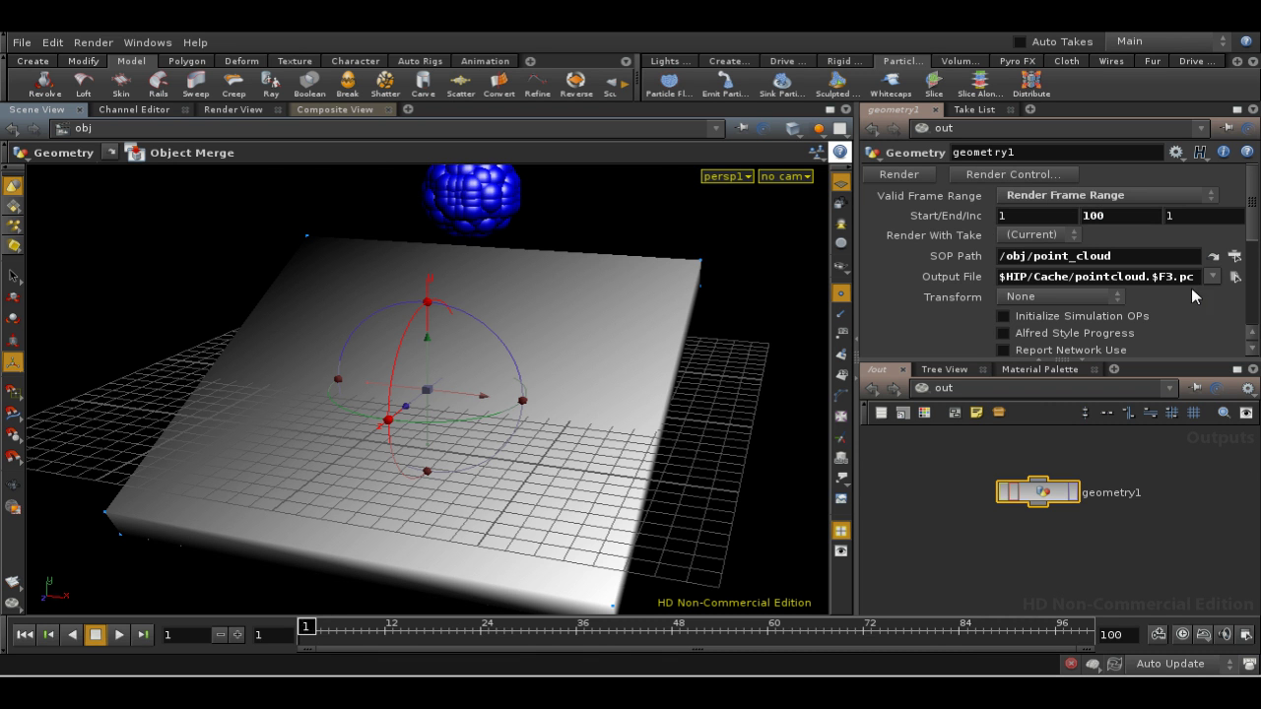
{"action": "left_click", "coordinate": [1012, 316]}
{"action": "left_click_drag", "start_coordinate": [1255, 225], "coordinate": [1257, 195]}
{"action": "left_click", "coordinate": [898, 175]}
Switch to the shop network and move basic_liquid up and left
{"action": "left_click", "coordinate": [841, 499]}
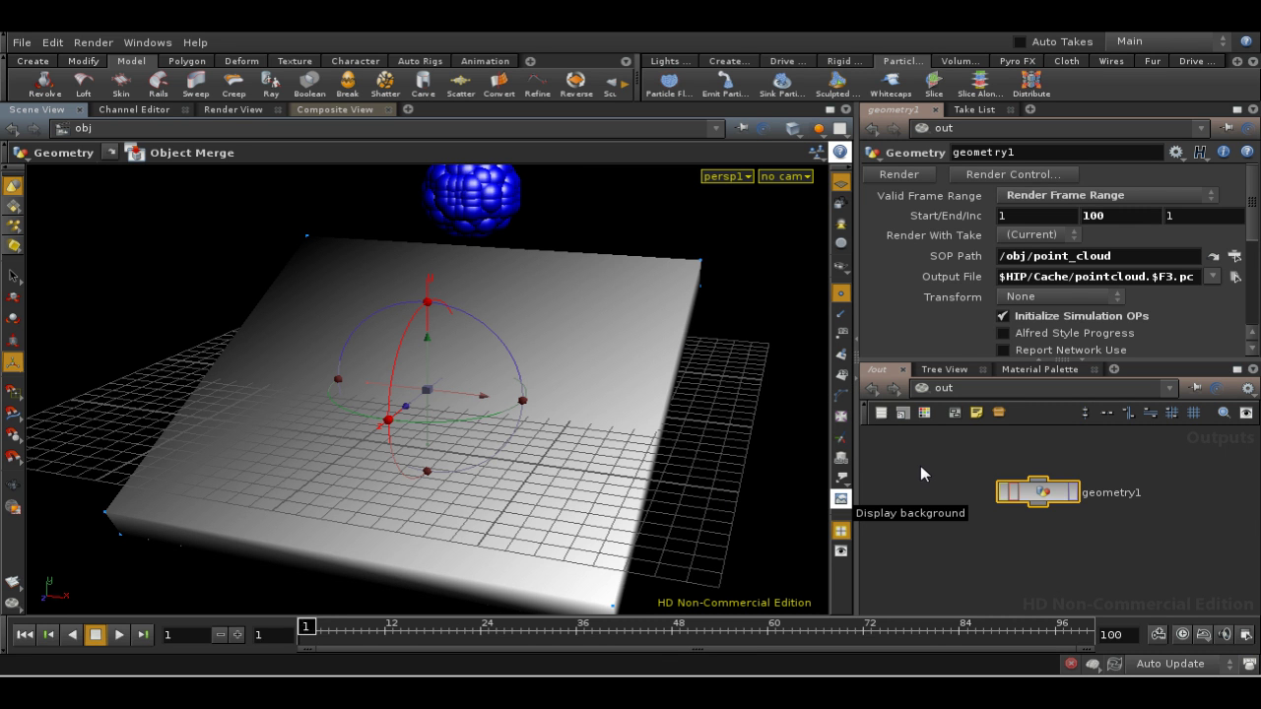
{"action": "left_click", "coordinate": [963, 386]}
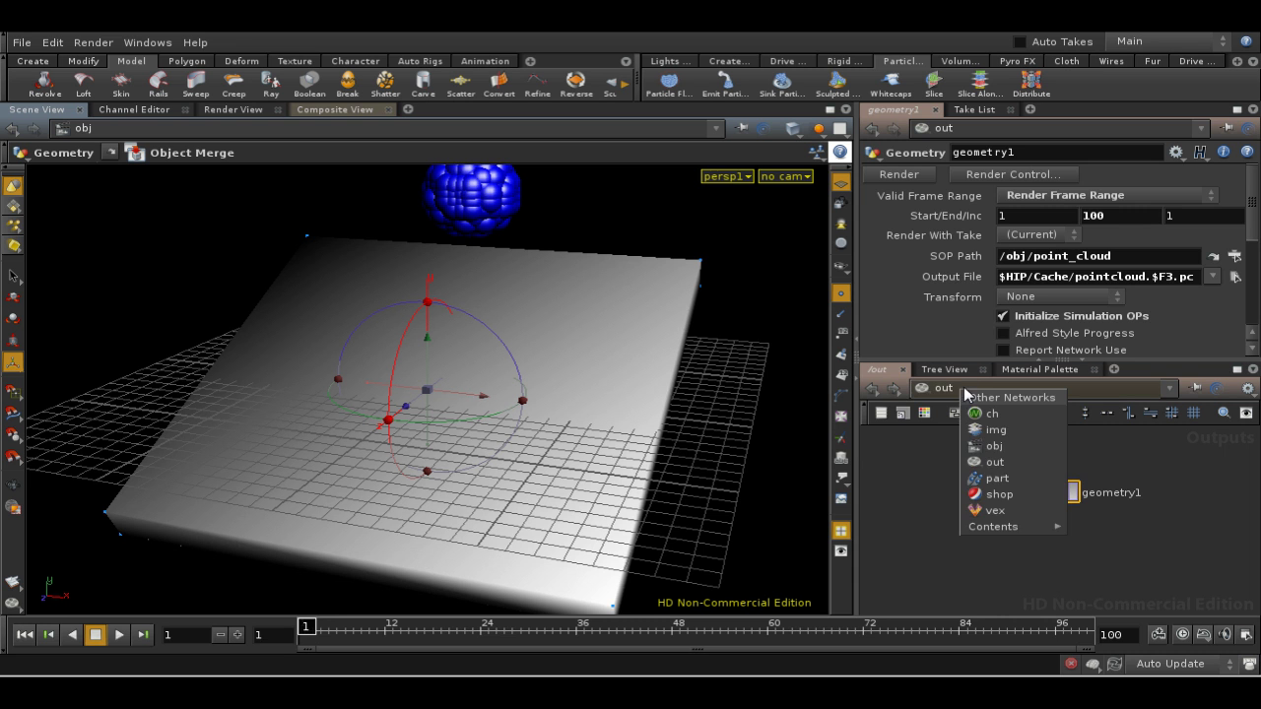
{"action": "left_click", "coordinate": [998, 492]}
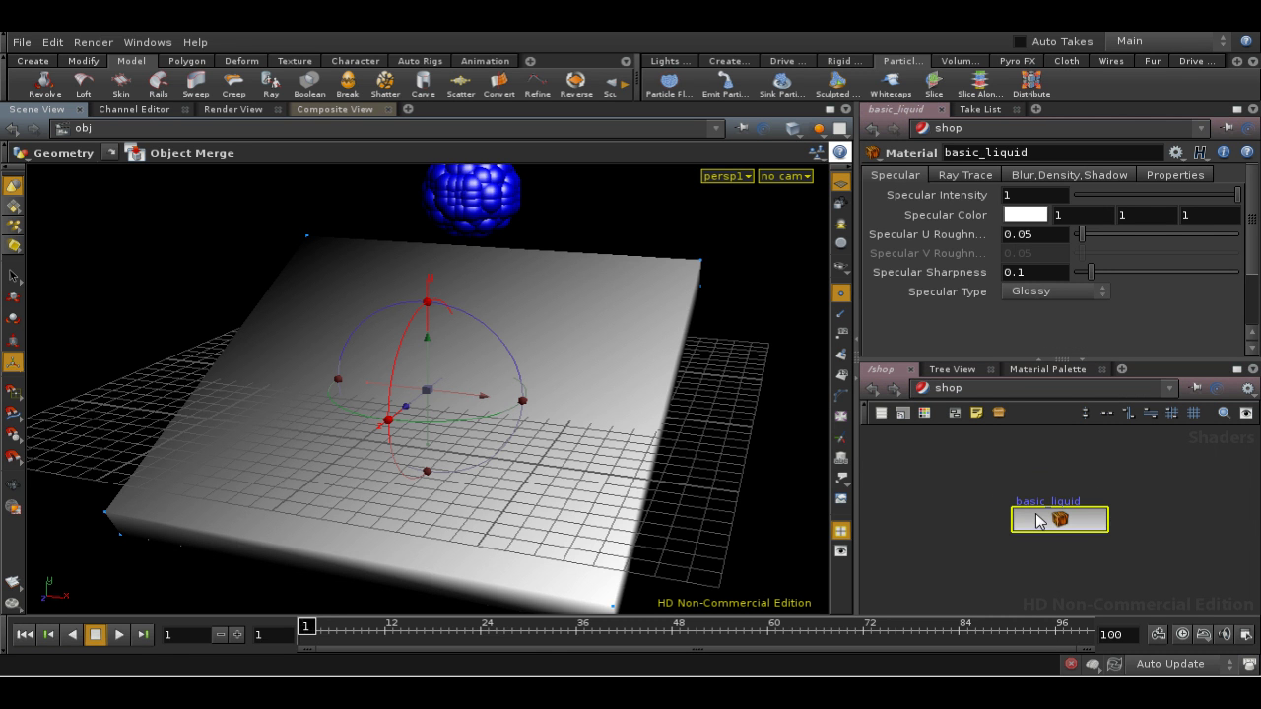
{"action": "left_click_drag", "start_coordinate": [1036, 520], "coordinate": [957, 469]}
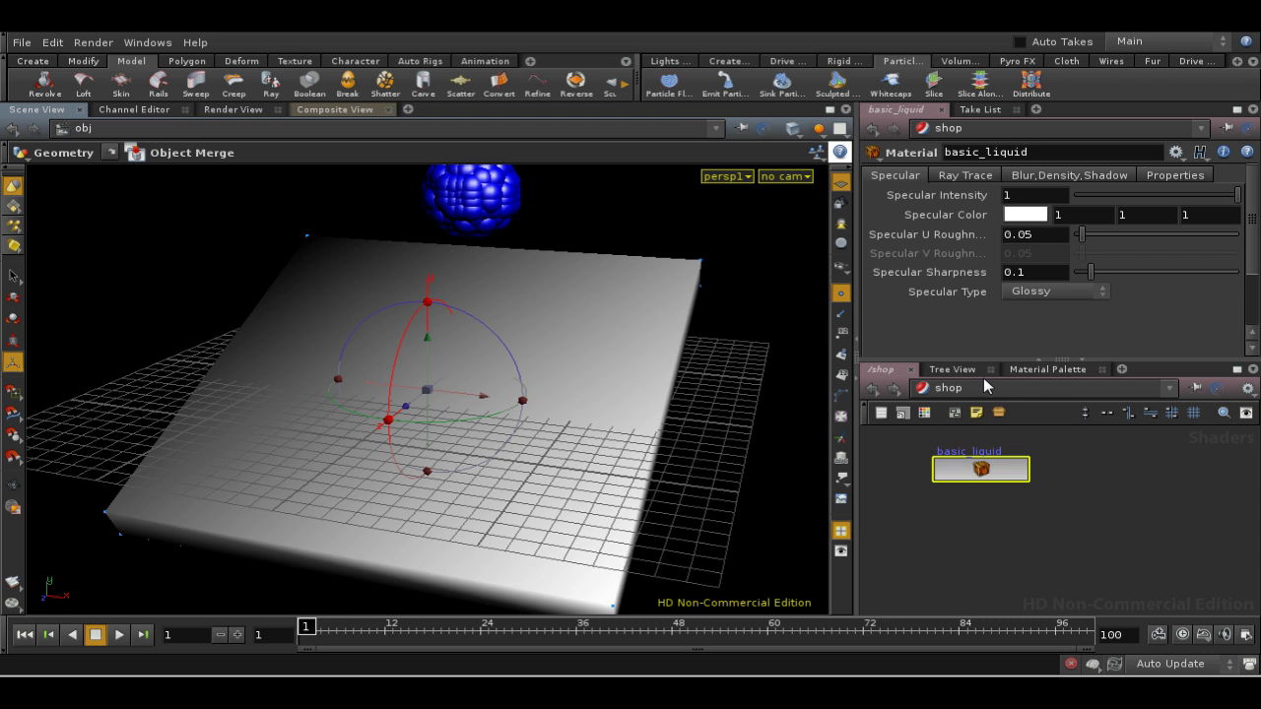
In the material gallery, add a Basic Displacement material and then delete it
{"action": "left_click", "coordinate": [1047, 369]}
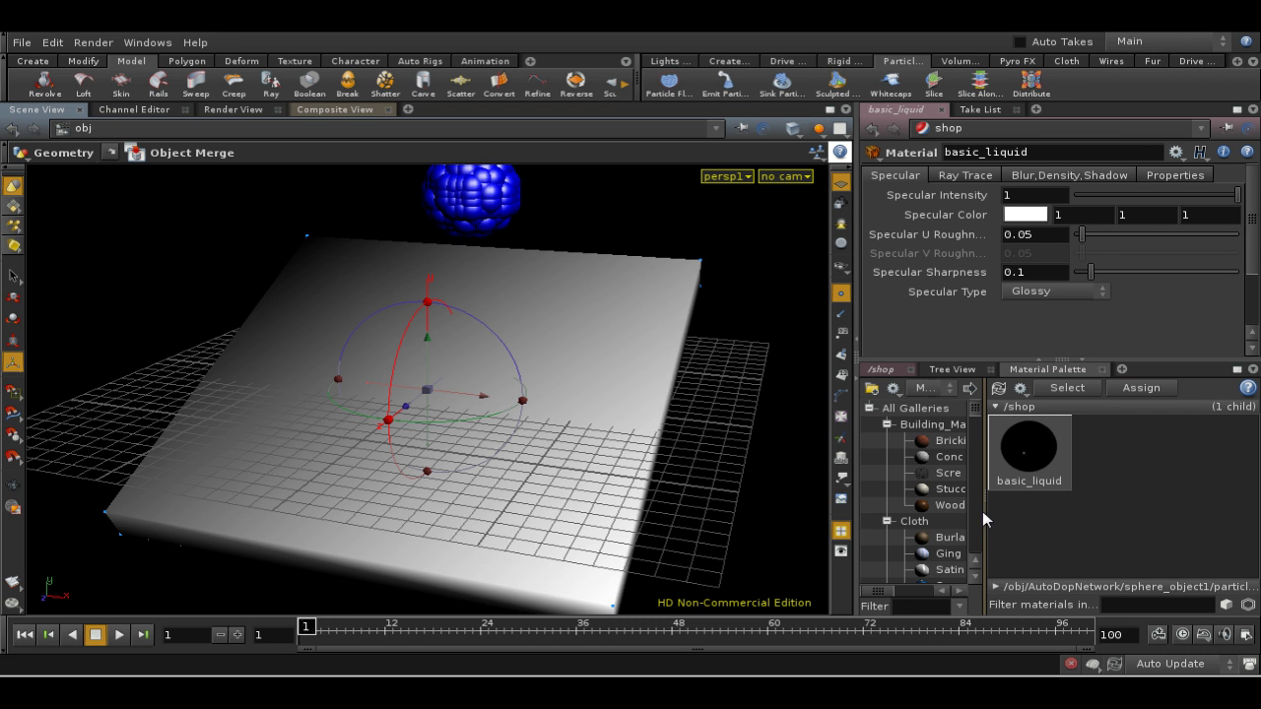
{"action": "left_click_drag", "start_coordinate": [974, 409], "coordinate": [976, 422]}
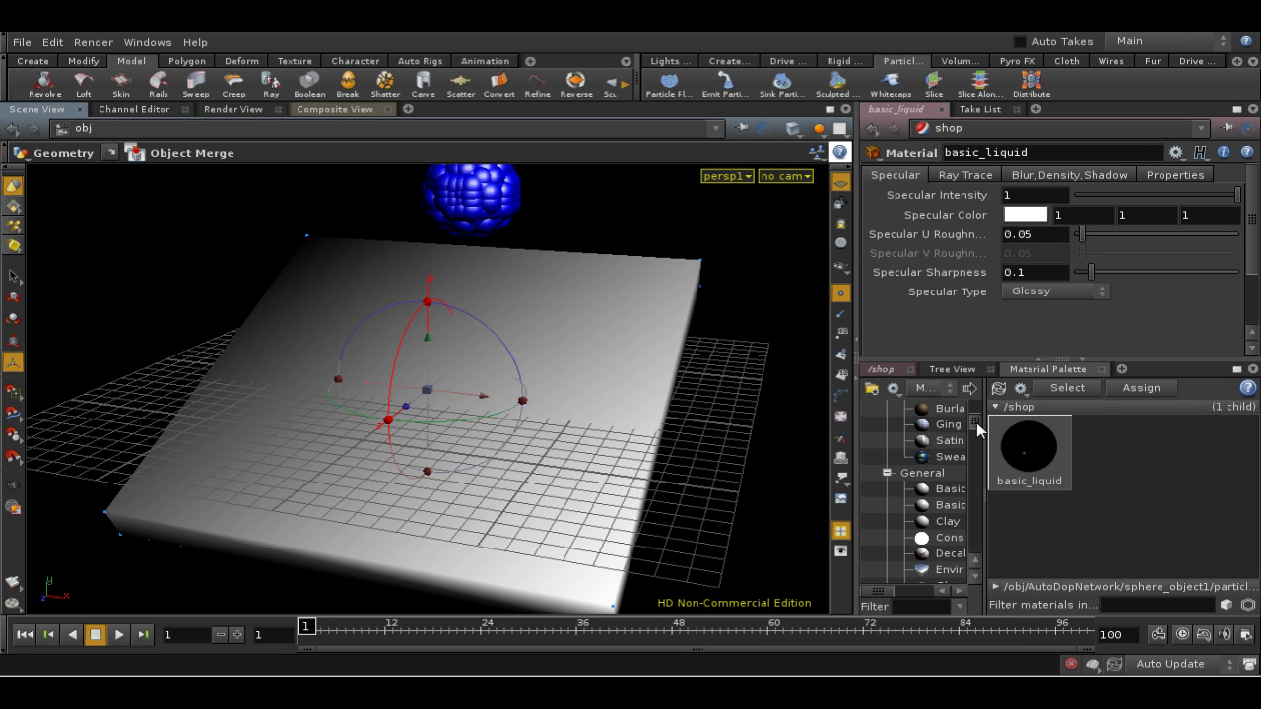
{"action": "left_click_drag", "start_coordinate": [958, 490], "coordinate": [1113, 465]}
{"action": "left_click", "coordinate": [1113, 455]}
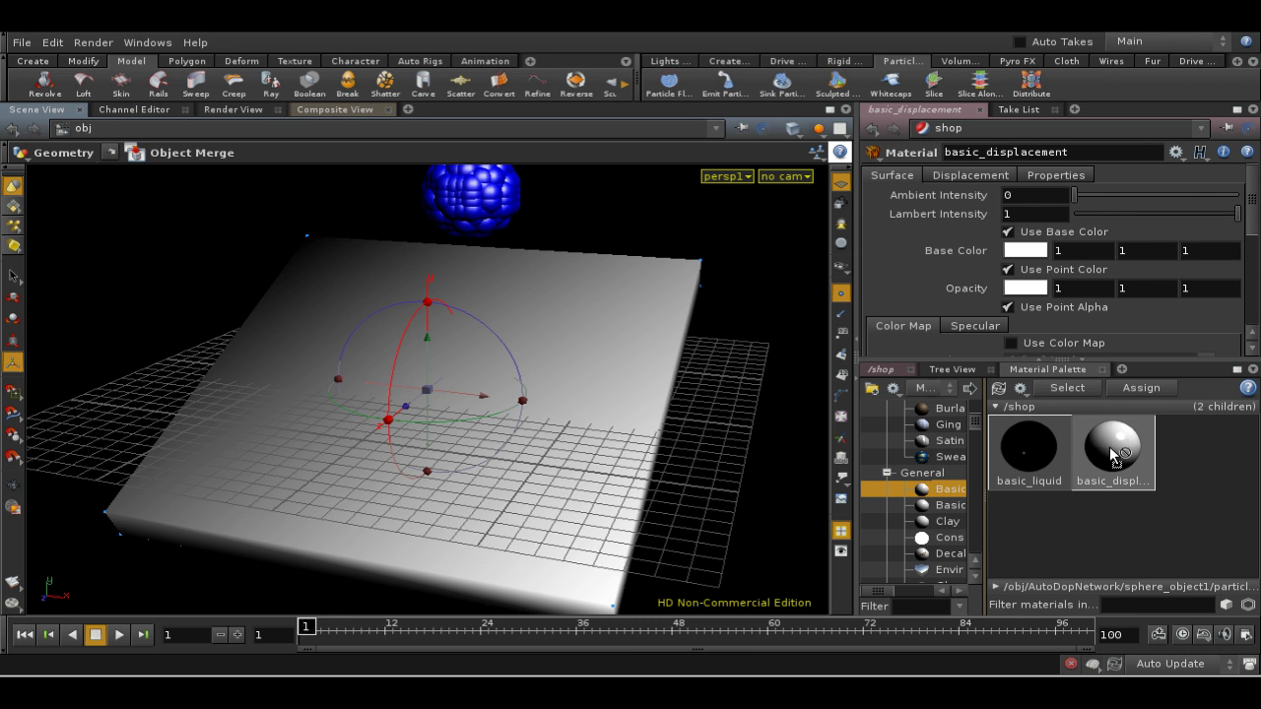
{"action": "key", "text": "Delete"}
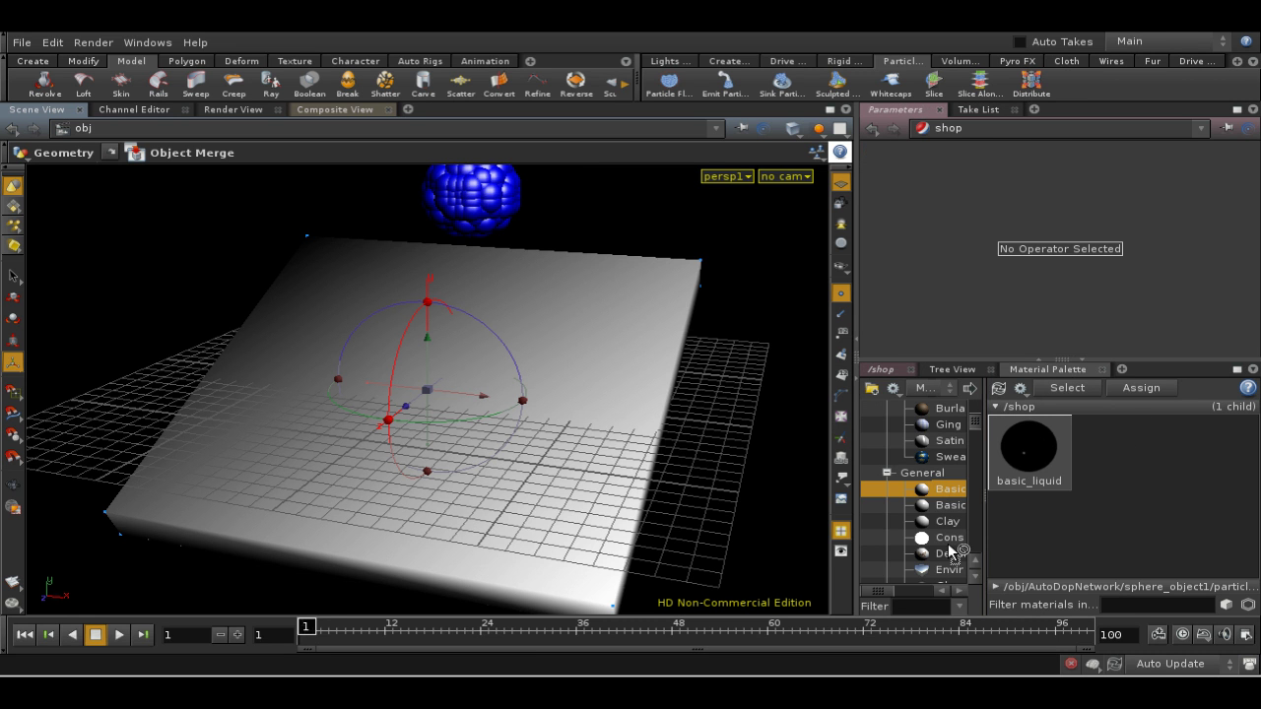
Add a Basic Surface material to the palette and name it wetmap_surface
{"action": "left_click_drag", "start_coordinate": [876, 591], "coordinate": [898, 589]}
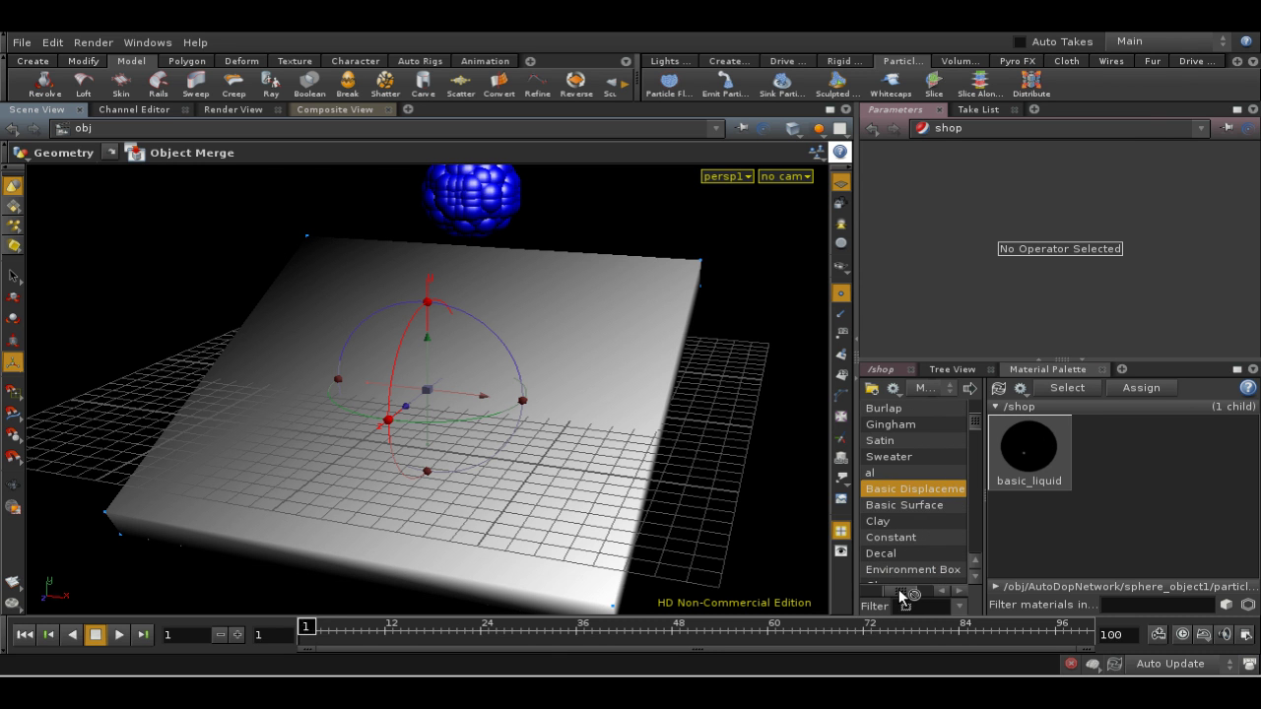
{"action": "left_click", "coordinate": [908, 506]}
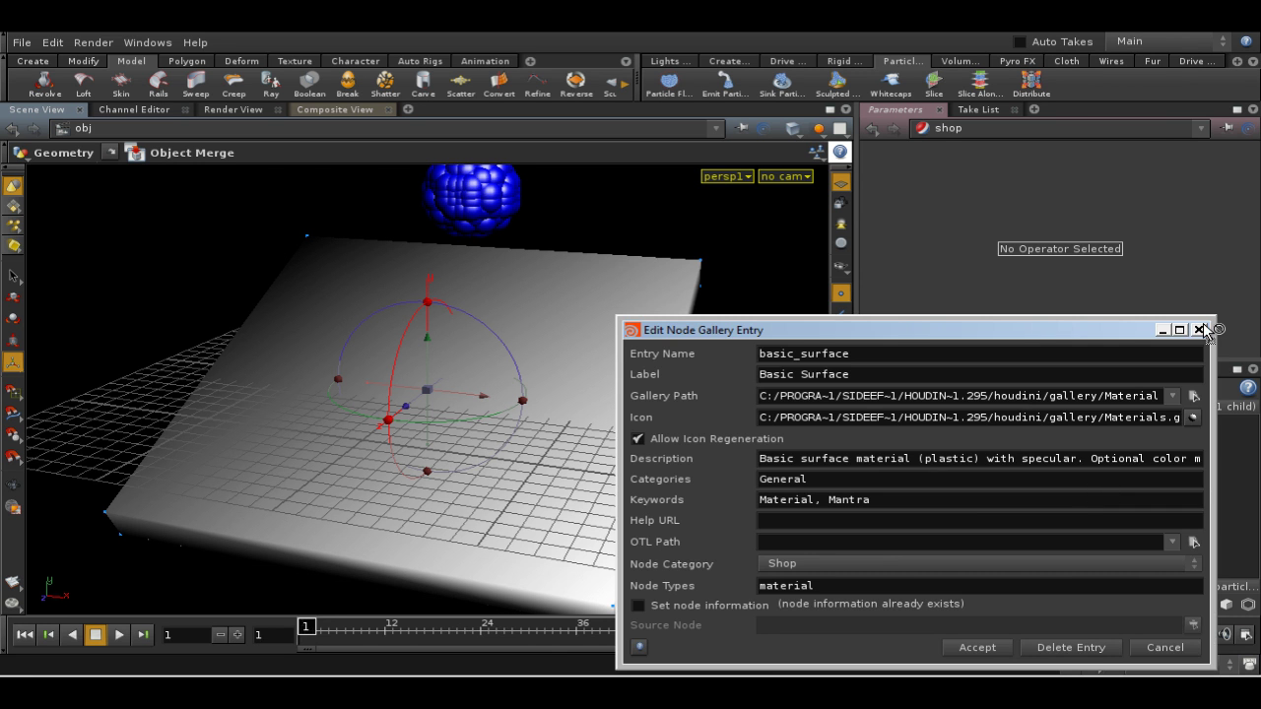
{"action": "left_click", "coordinate": [1211, 333]}
{"action": "left_click_drag", "start_coordinate": [896, 508], "coordinate": [1121, 476]}
{"action": "left_click", "coordinate": [1121, 477]}
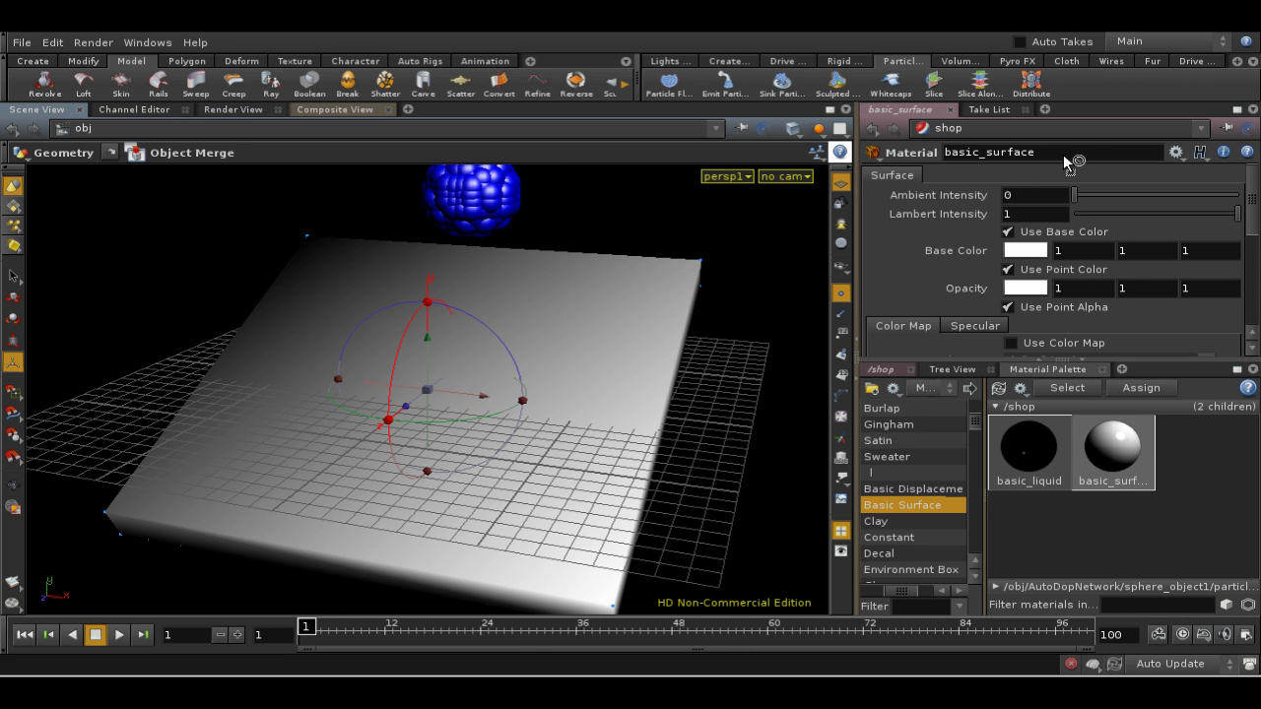
{"action": "type", "text": "wet"}
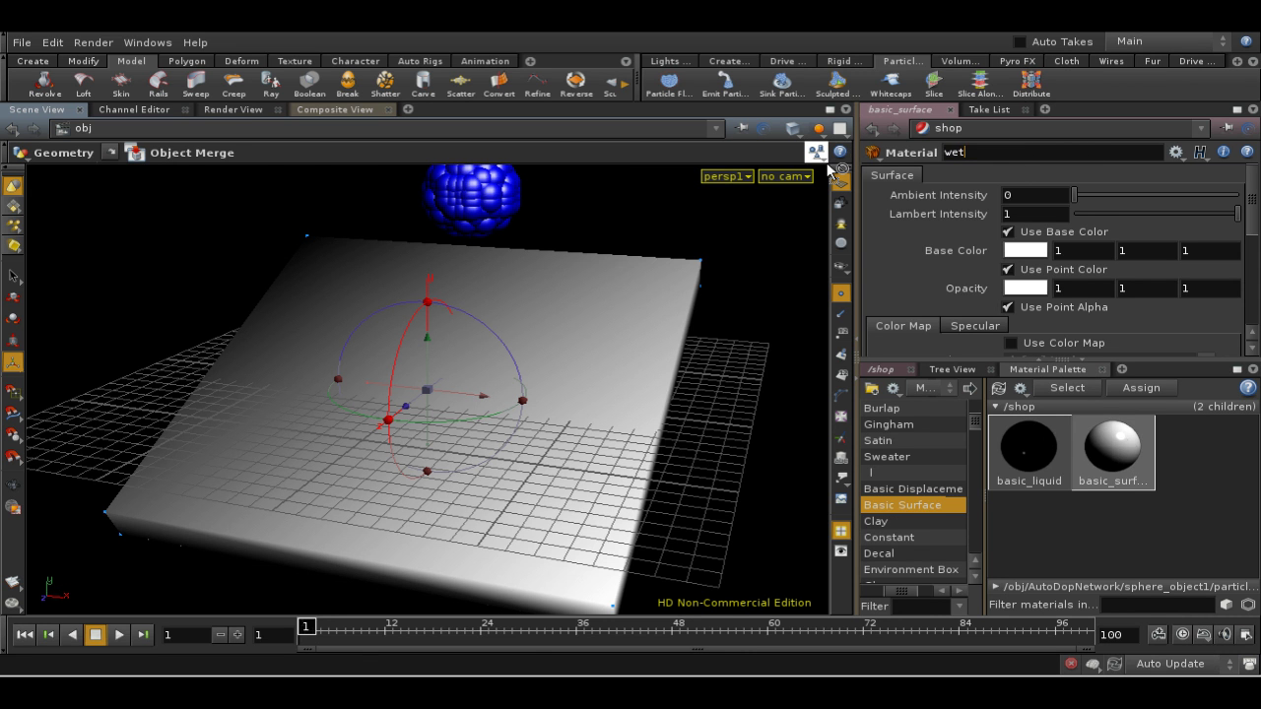
{"action": "type", "text": "map_surface"}
{"action": "key", "text": "Return"}
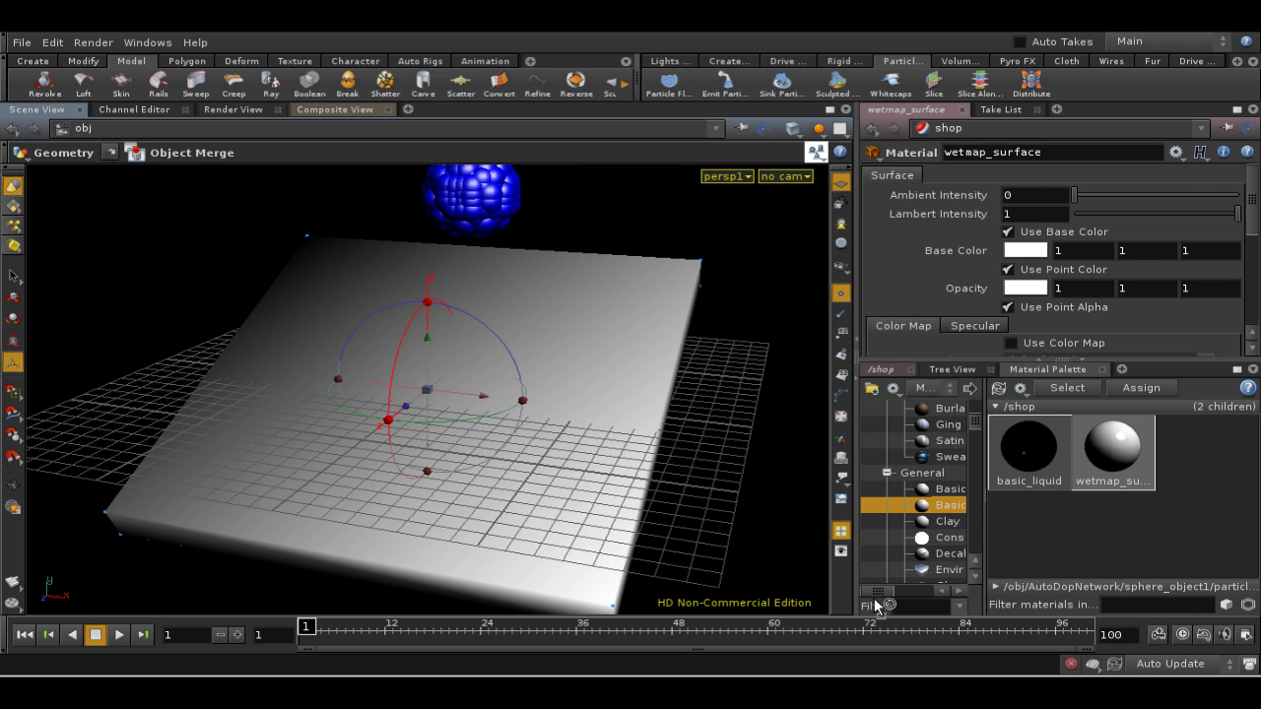
{"action": "mouse_move", "coordinate": [876, 591]}
{"action": "left_mouse_down"}
{"action": "mouse_move", "coordinate": [922, 590]}
{"action": "mouse_move", "coordinate": [876, 591]}
{"action": "left_mouse_up"}
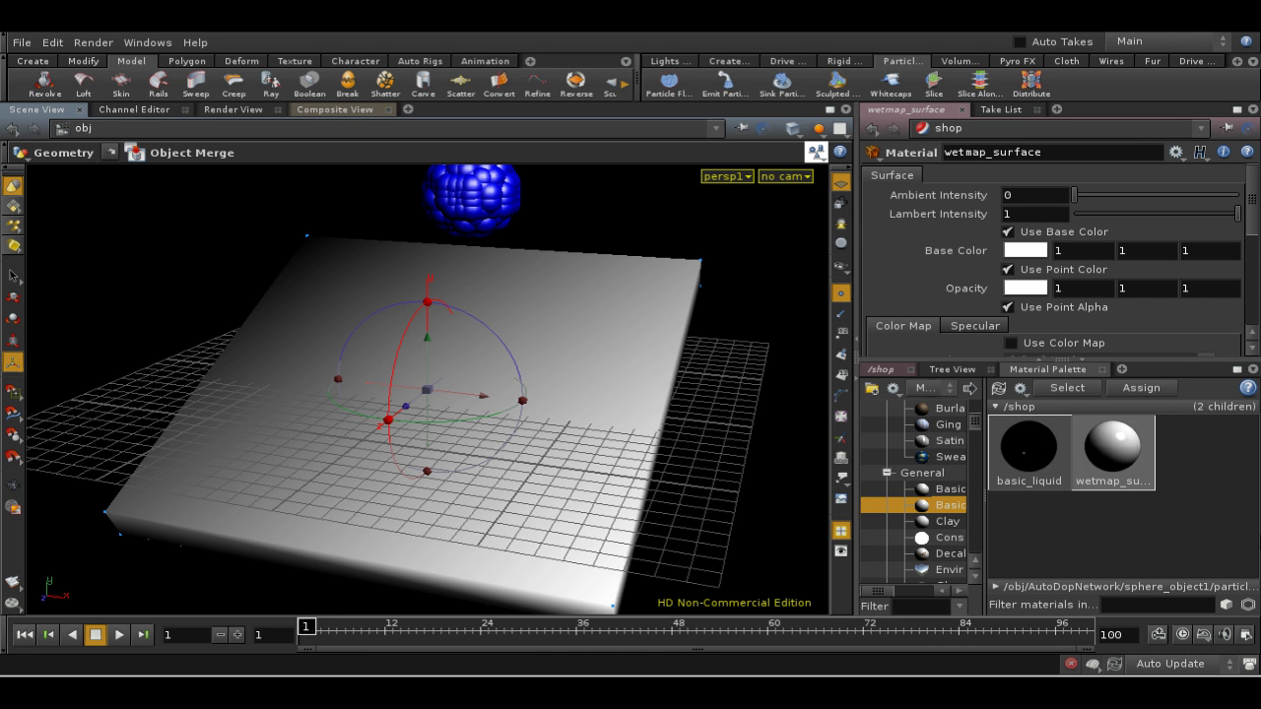
Maximize the network view and enter wetmap_surface's basic VEX network, framed with room on the left
{"action": "left_click", "coordinate": [883, 372]}
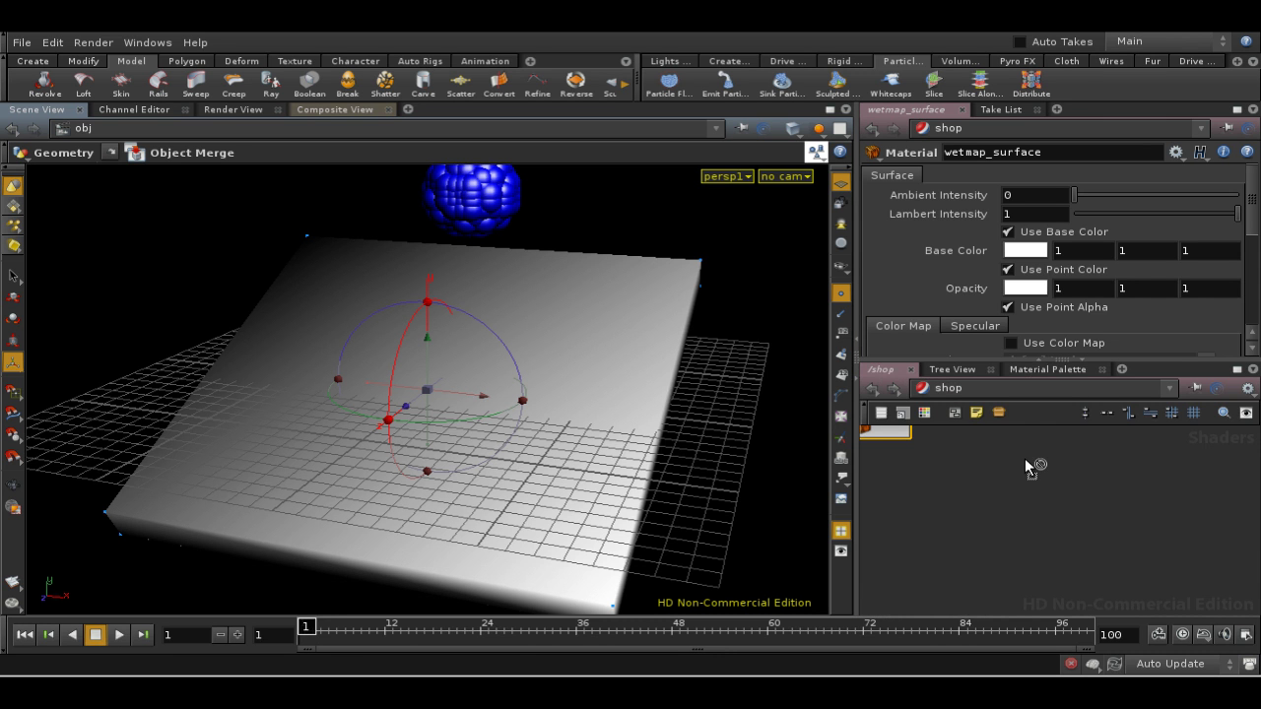
{"action": "left_click", "coordinate": [1237, 370]}
{"action": "key", "text": "h"}
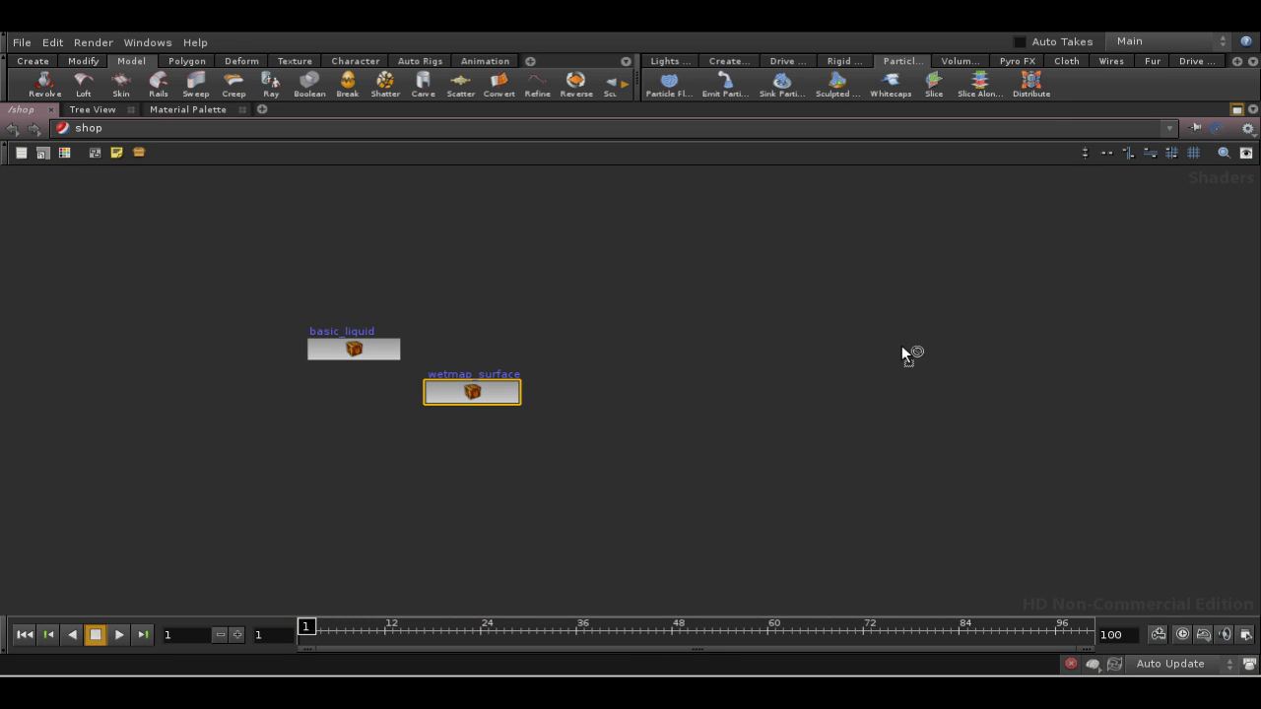
{"action": "double_click", "coordinate": [481, 402]}
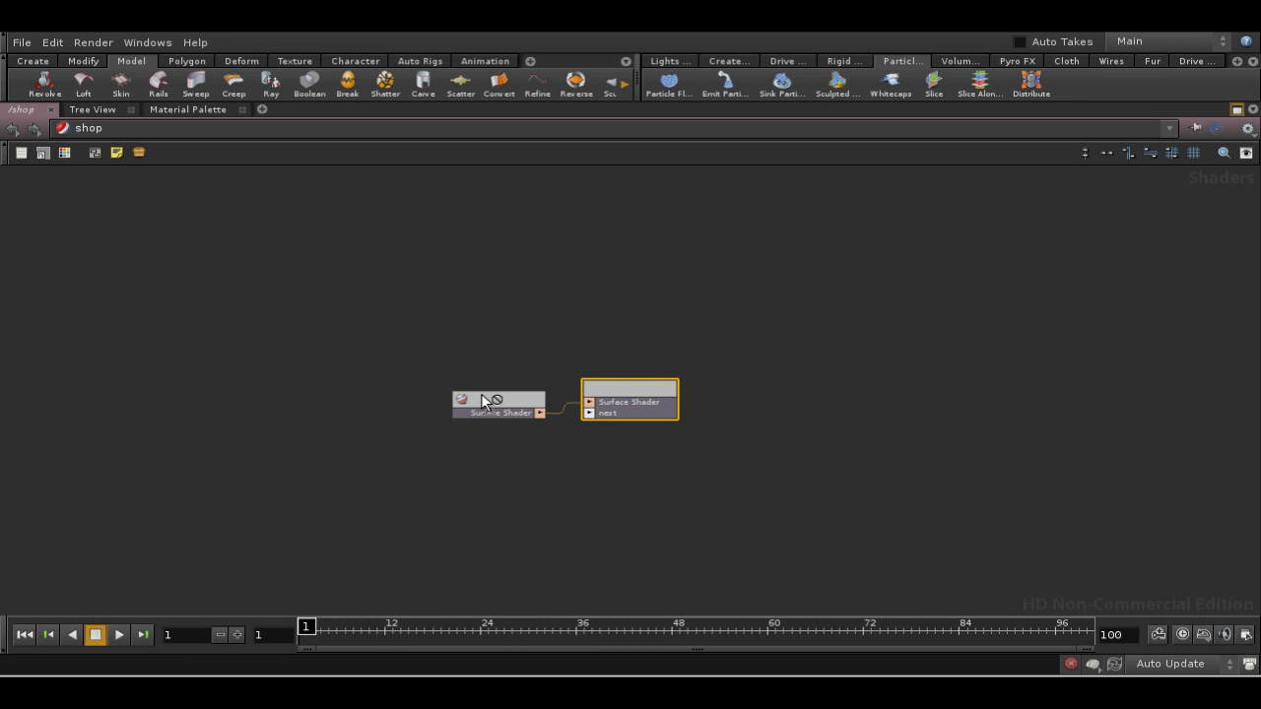
{"action": "double_click", "coordinate": [498, 412]}
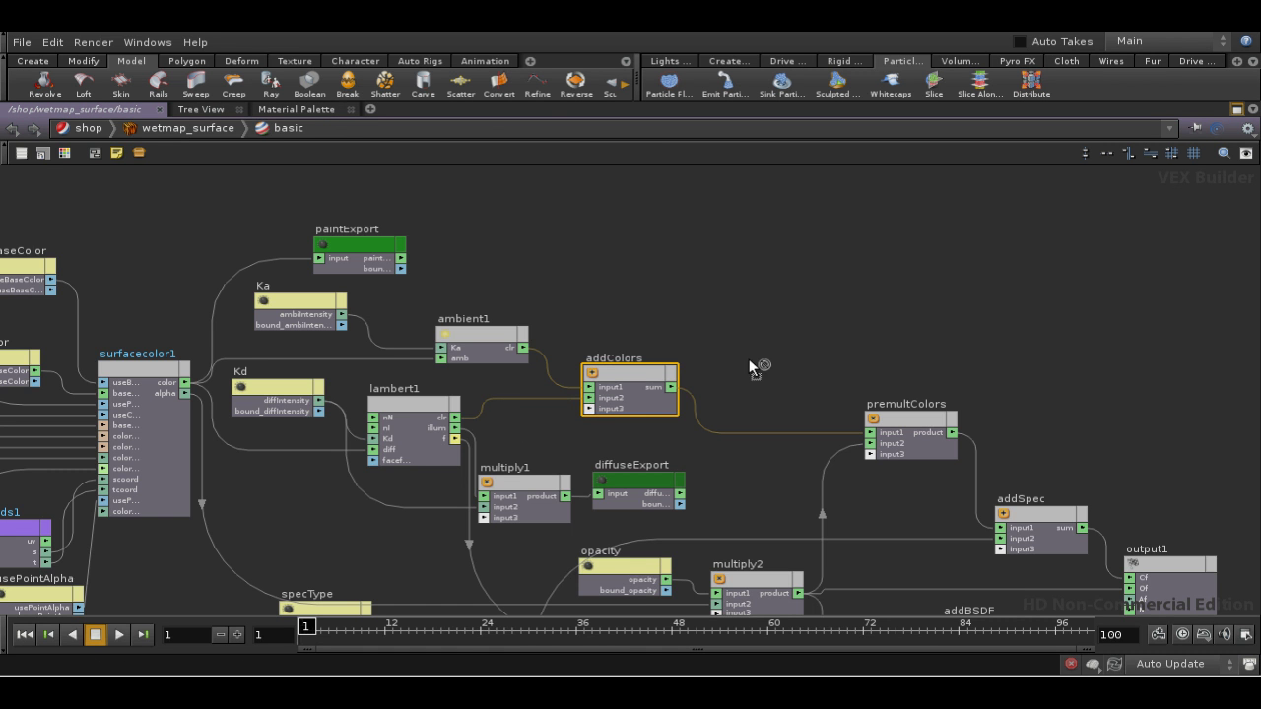
{"action": "key", "text": "h"}
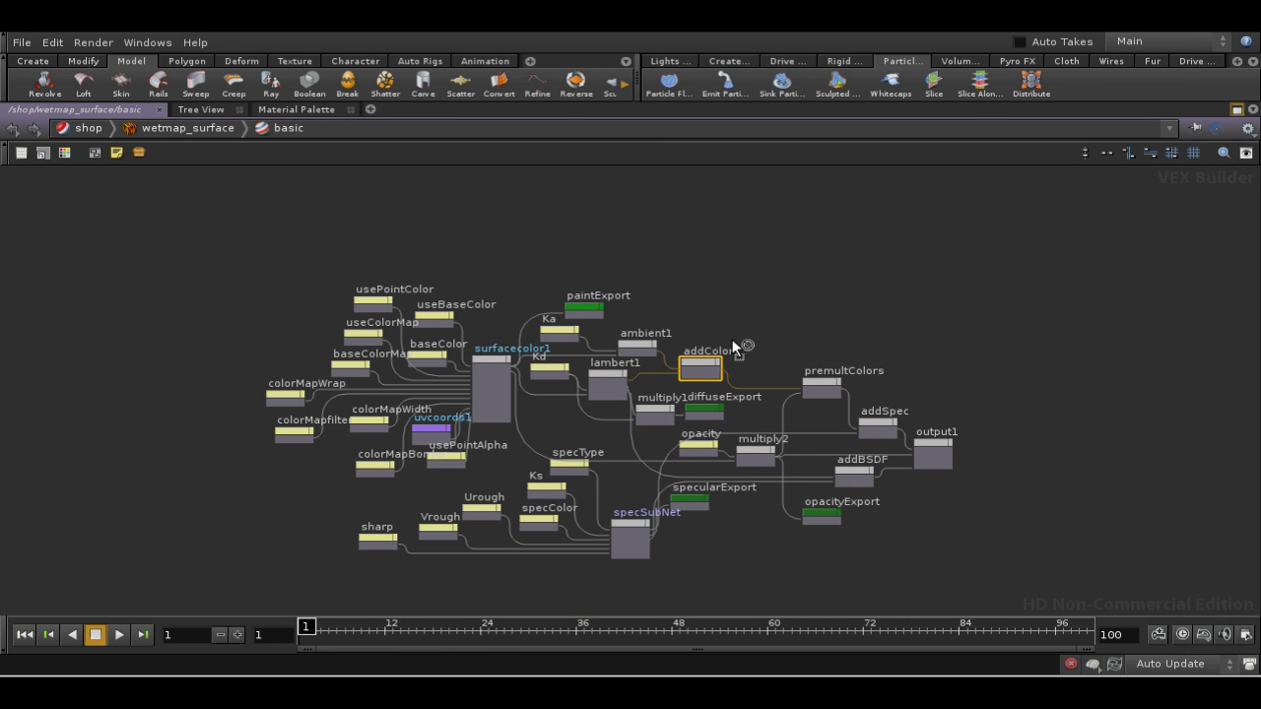
{"action": "scroll", "coordinate": [749, 320], "scroll_direction": "up", "scroll_amount": 2}
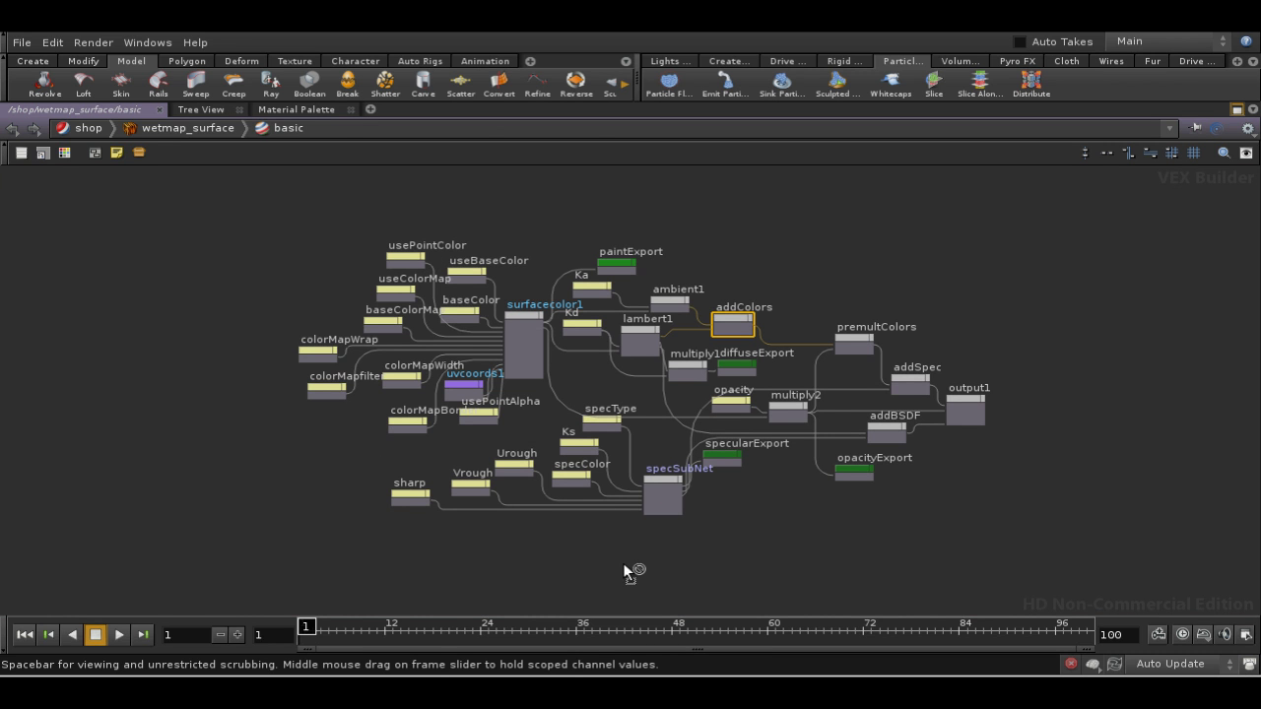
{"action": "middle_click_drag", "start_coordinate": [622, 562], "coordinate": [815, 573]}
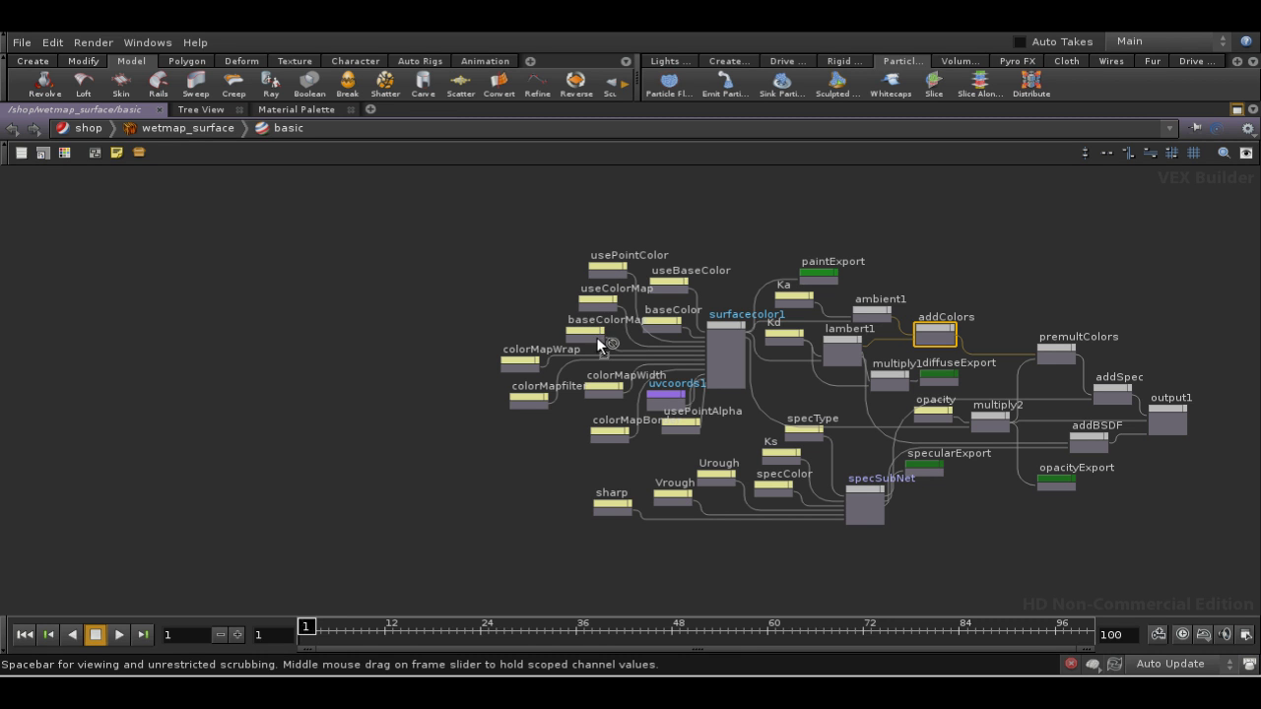
Move the baseColor and Ks parameter nodes out to the left, baseColor above Ks
{"action": "left_click_drag", "start_coordinate": [662, 331], "coordinate": [238, 248]}
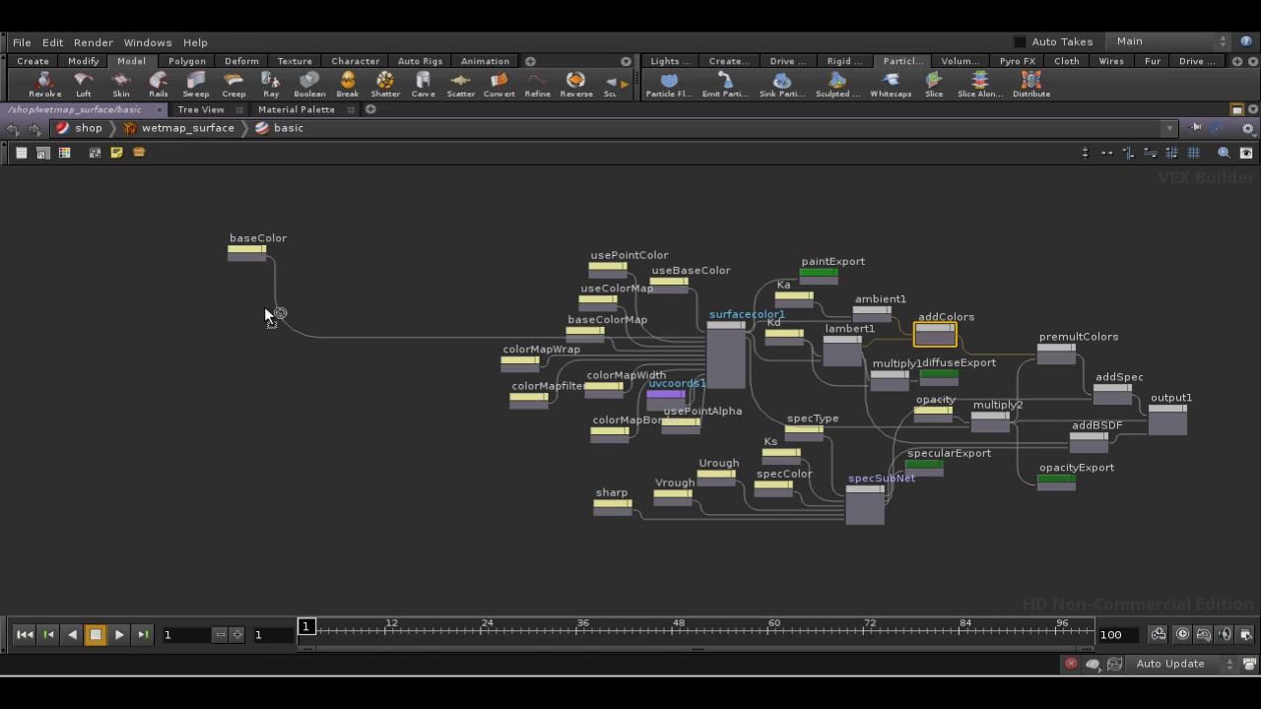
{"action": "middle_click_drag", "start_coordinate": [298, 488], "coordinate": [324, 500]}
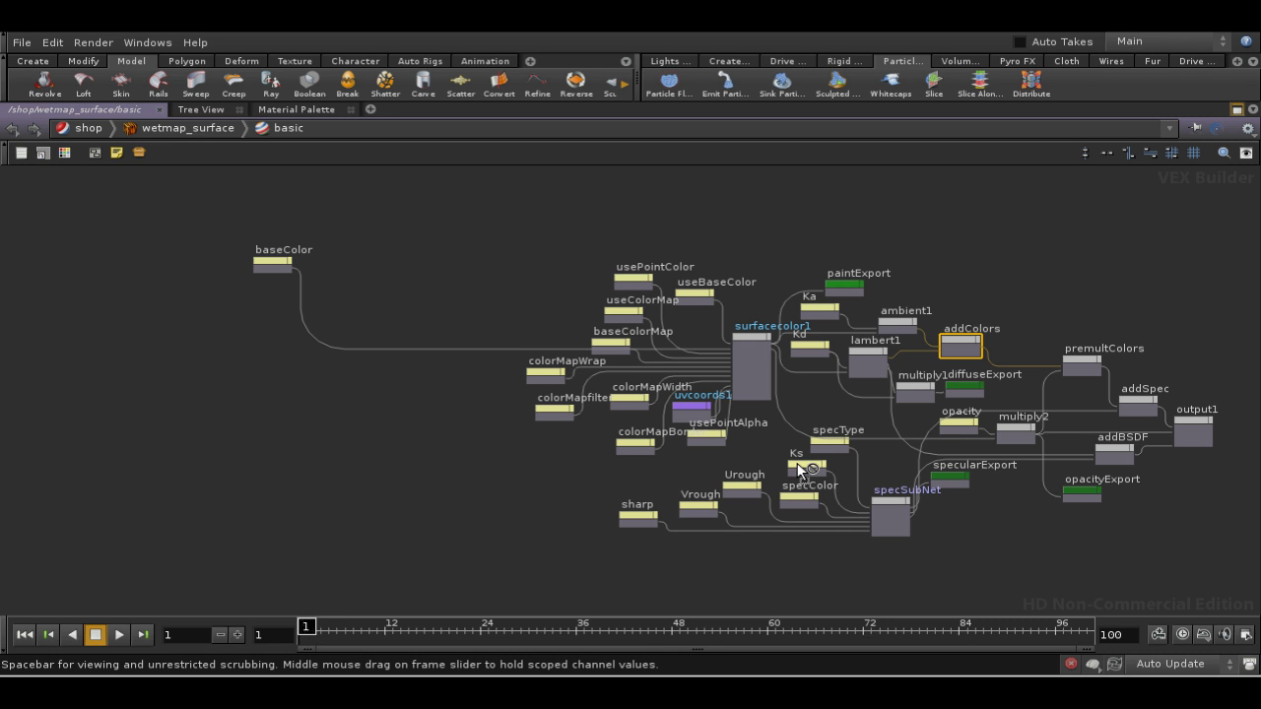
{"action": "left_click_drag", "start_coordinate": [800, 469], "coordinate": [249, 434]}
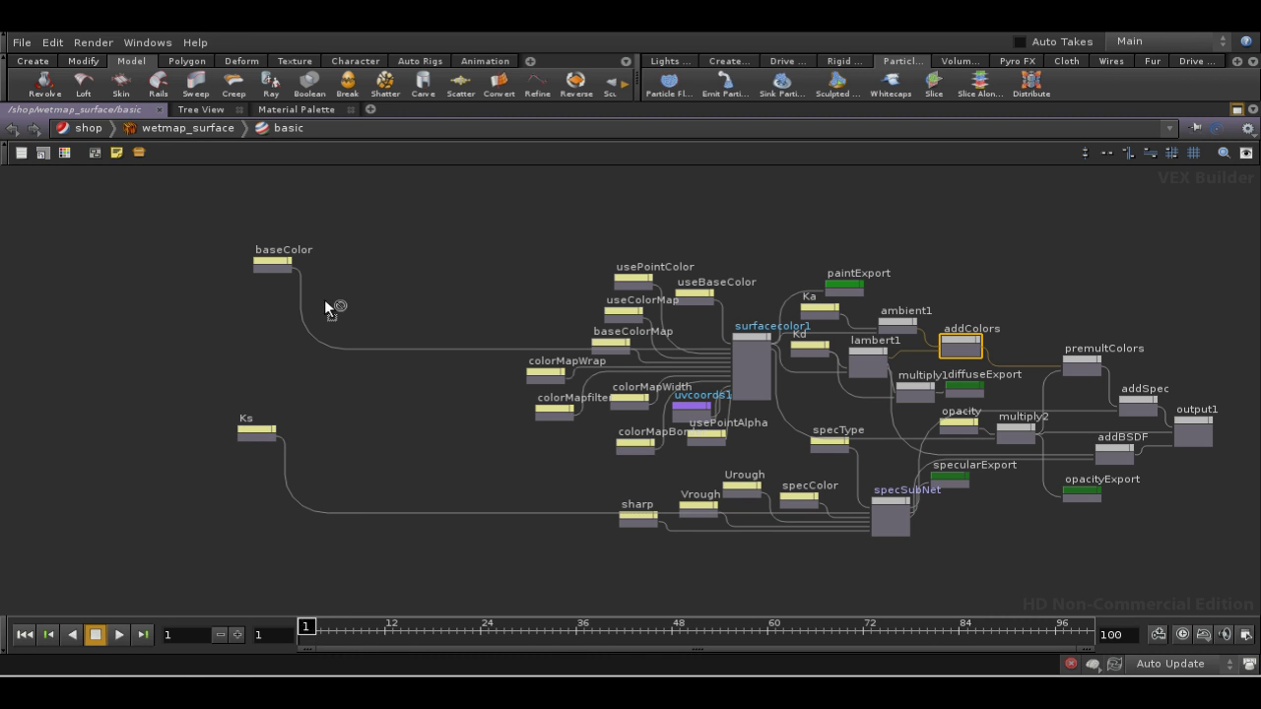
{"action": "left_click_drag", "start_coordinate": [277, 273], "coordinate": [274, 268]}
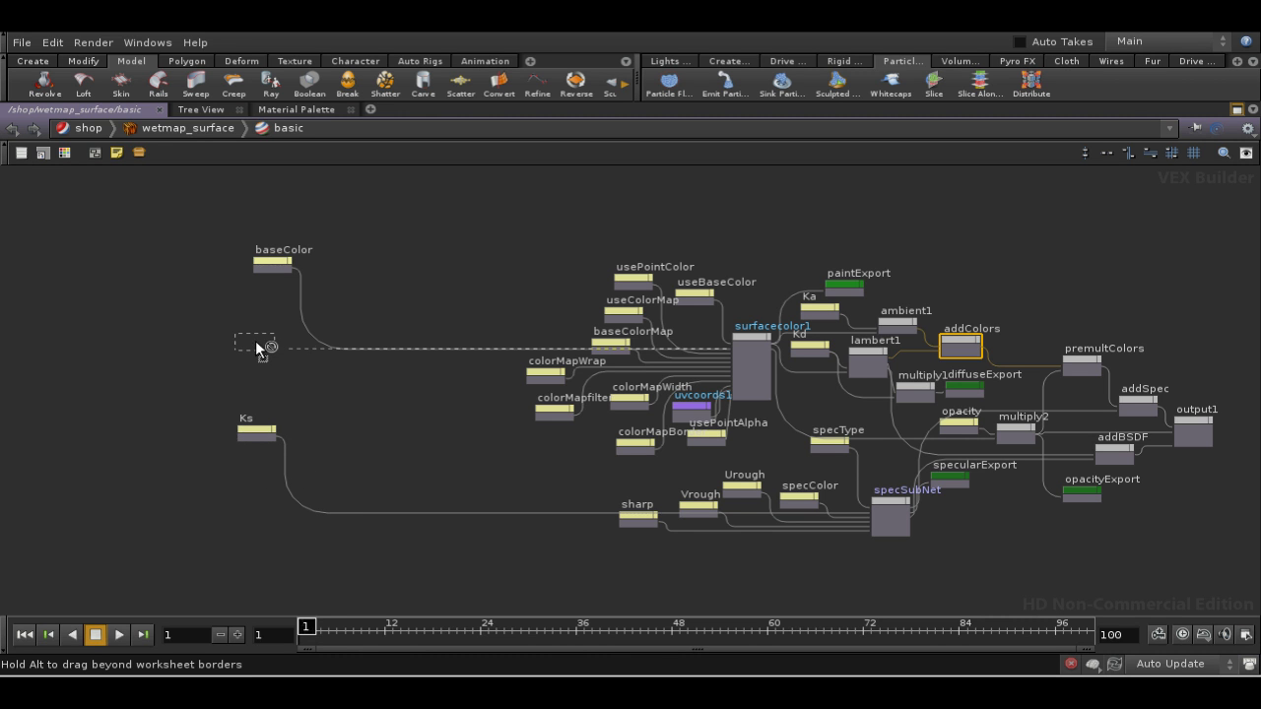
{"action": "left_click_drag", "start_coordinate": [255, 341], "coordinate": [256, 340]}
{"action": "middle_click_drag", "start_coordinate": [372, 392], "coordinate": [399, 398]}
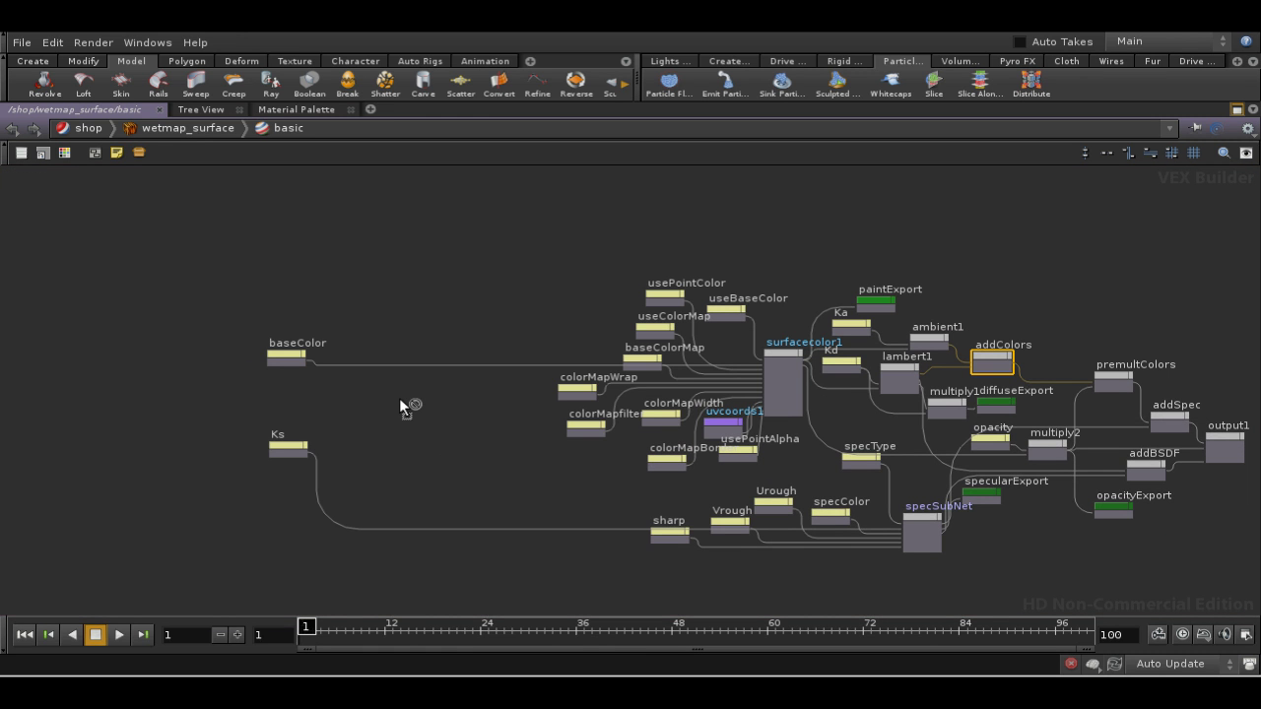
Duplicate baseColor and Ks as baseColor1 and Ks1, and show baseColor1's parameters
{"action": "left_click", "coordinate": [289, 356]}
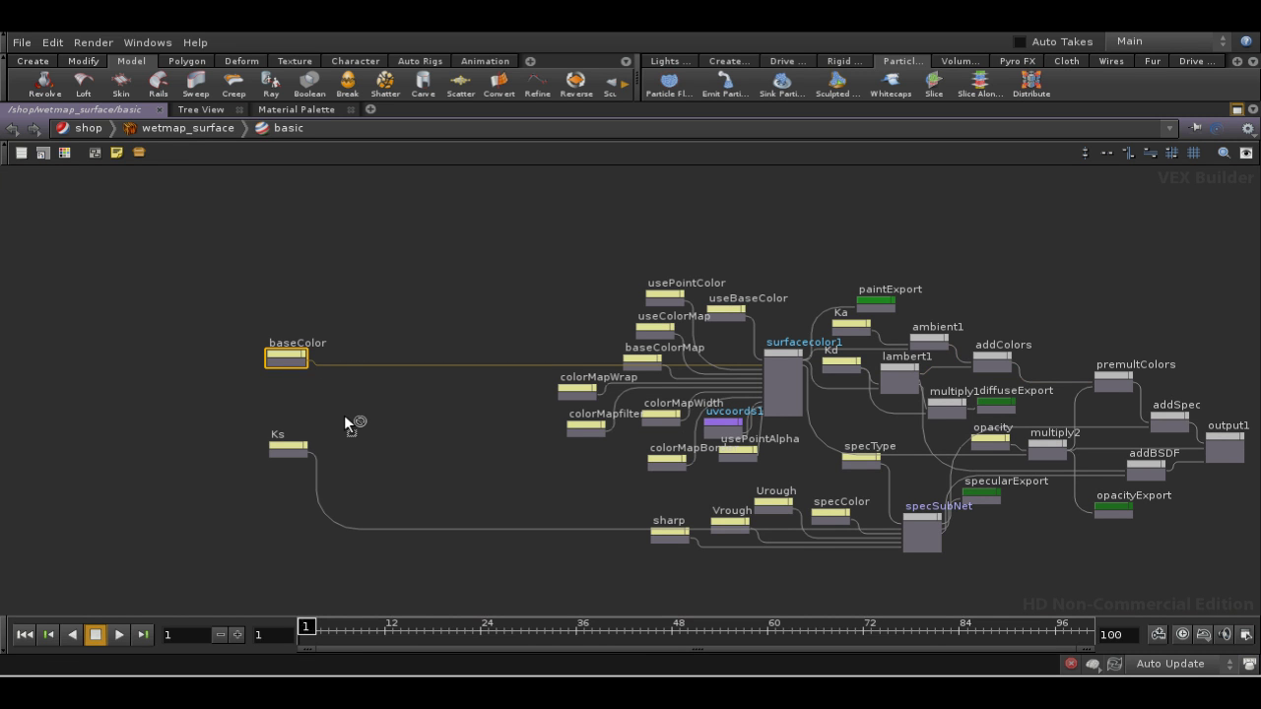
{"action": "key", "text": "ctrl+c"}
{"action": "key", "text": "ctrl+v"}
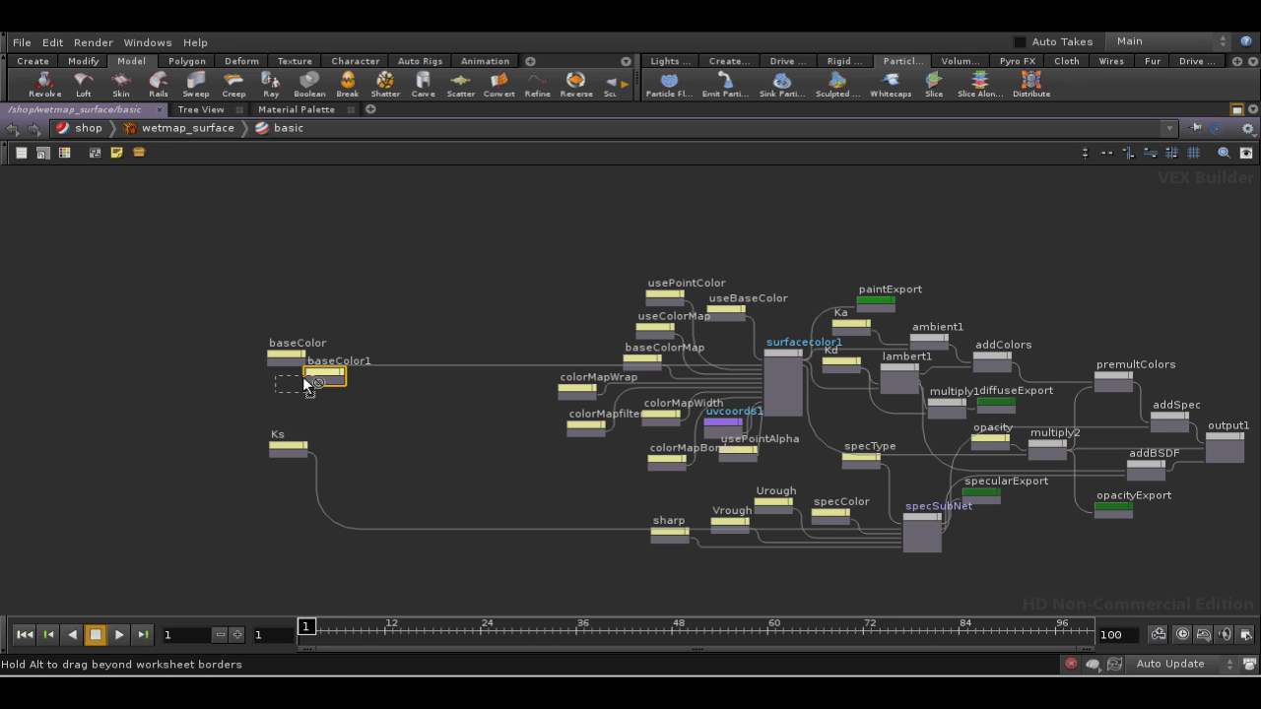
{"action": "left_click", "coordinate": [295, 385]}
{"action": "left_click", "coordinate": [292, 446]}
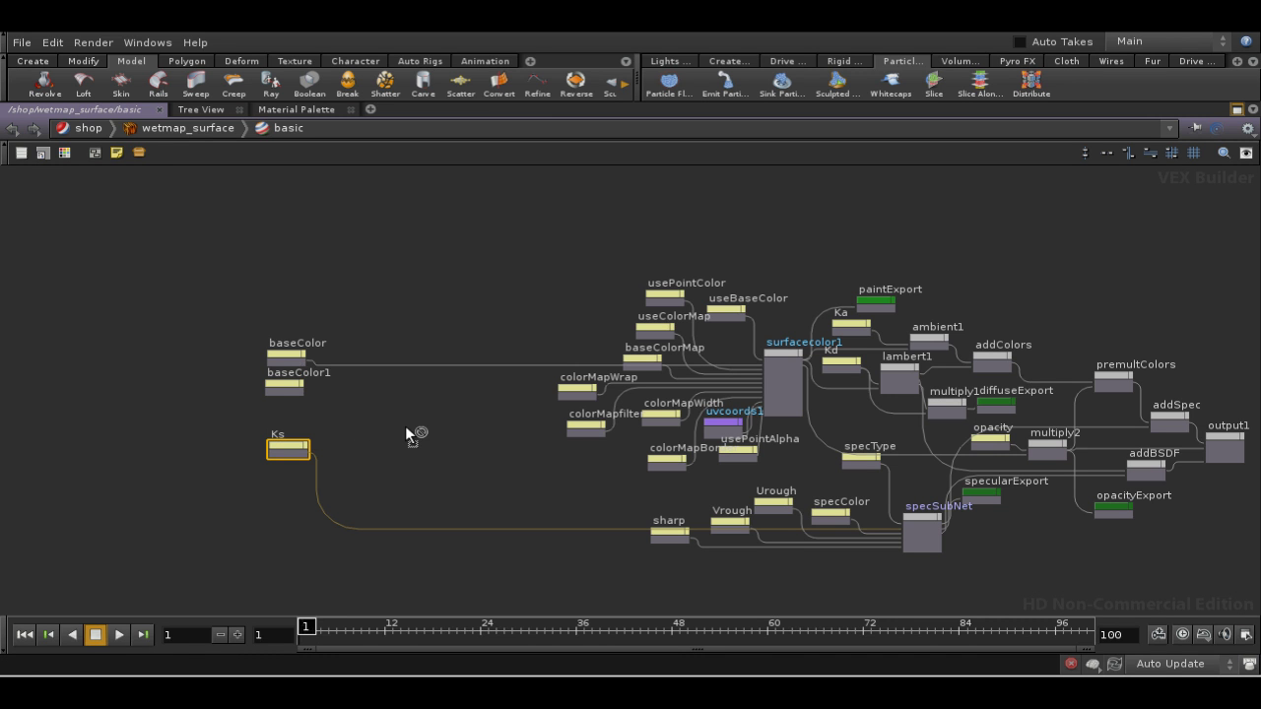
{"action": "key", "text": "ctrl+c"}
{"action": "key", "text": "ctrl+v"}
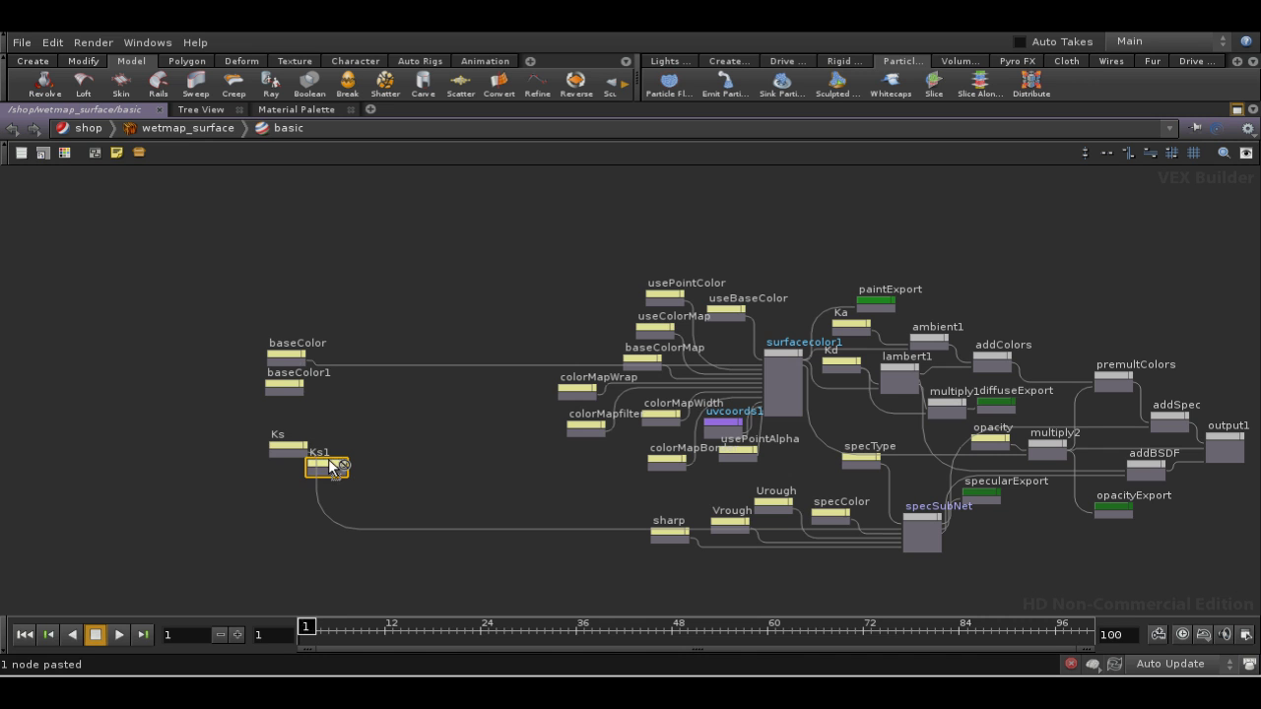
{"action": "left_click", "coordinate": [283, 479]}
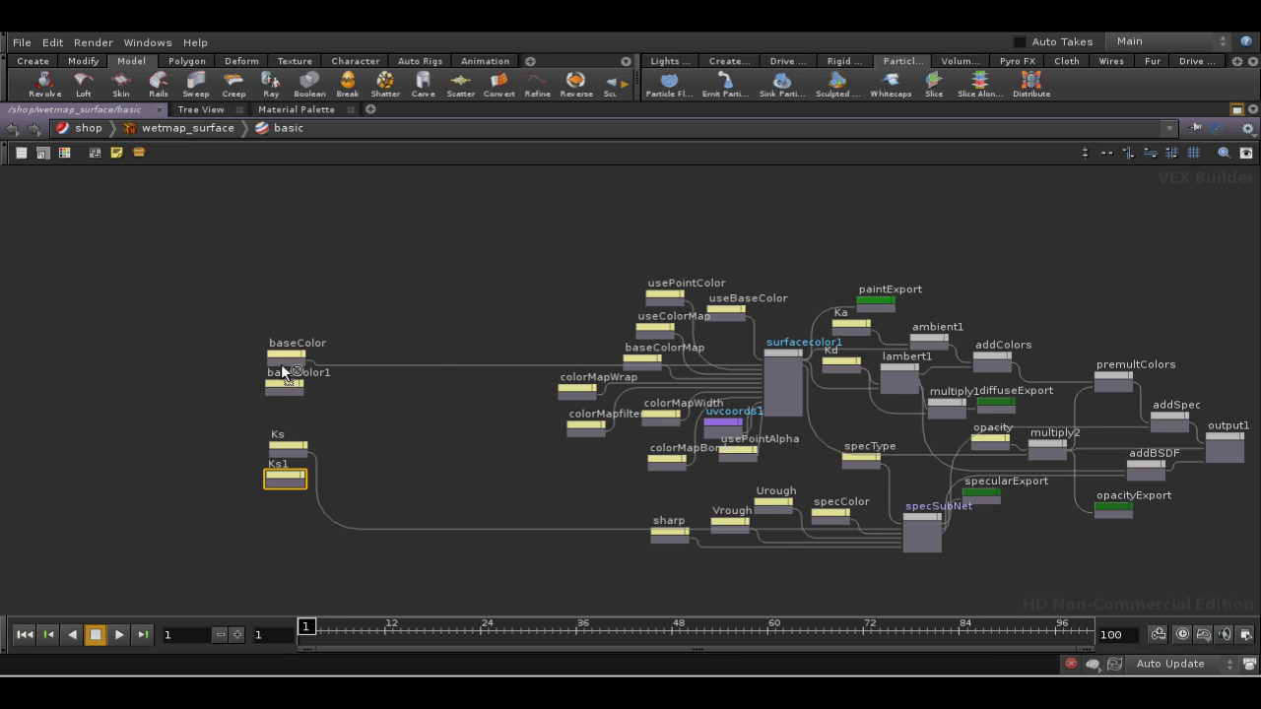
{"action": "left_click", "coordinate": [282, 384]}
{"action": "key", "text": "p"}
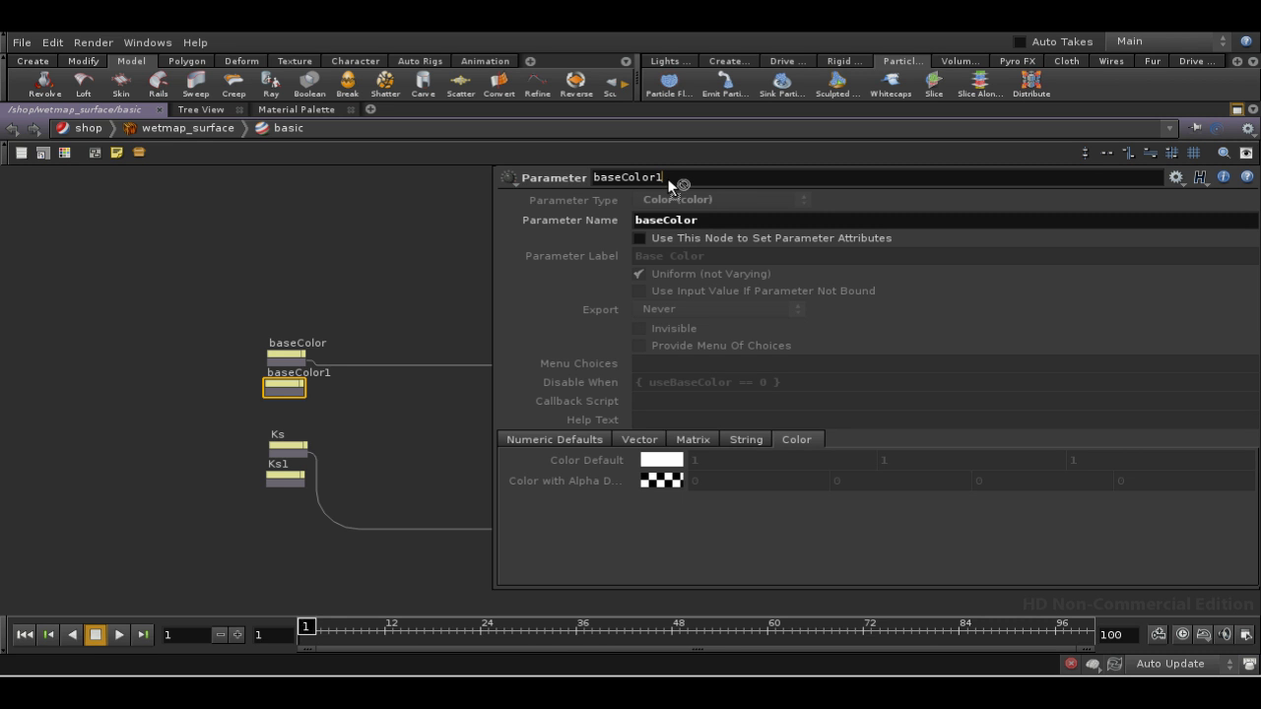
Rename baseColor1 to baseColorwet, label it Base Color Wet, and set a grey 0.468 default colour
{"action": "left_click", "coordinate": [710, 219]}
{"action": "key", "text": "Return"}
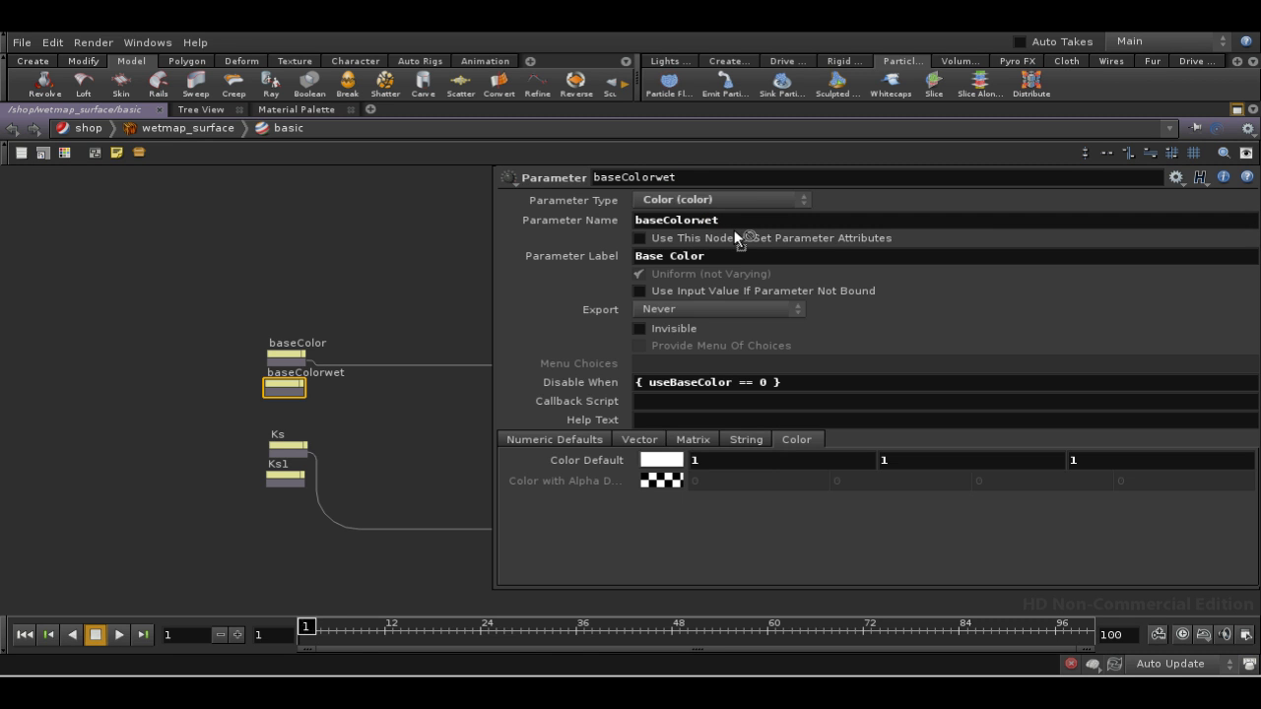
{"action": "type", "text": "Wet"}
{"action": "left_click", "coordinate": [661, 460]}
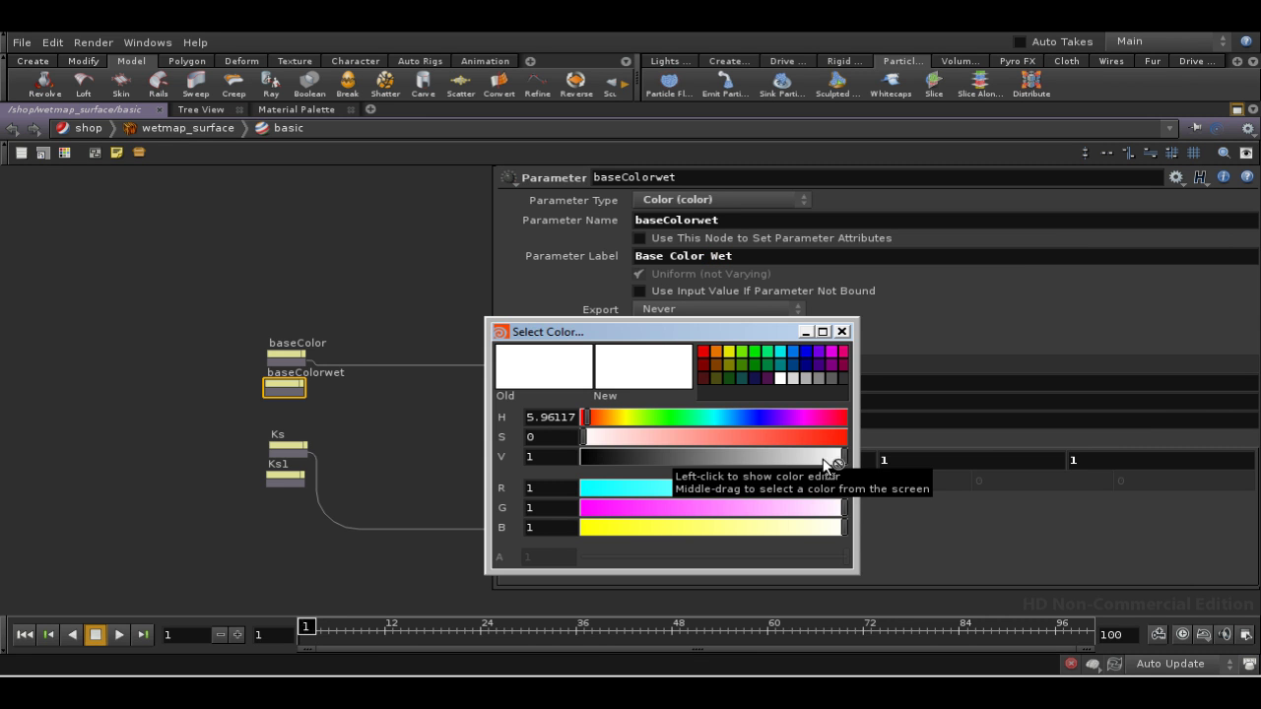
{"action": "left_click_drag", "start_coordinate": [833, 457], "coordinate": [705, 458]}
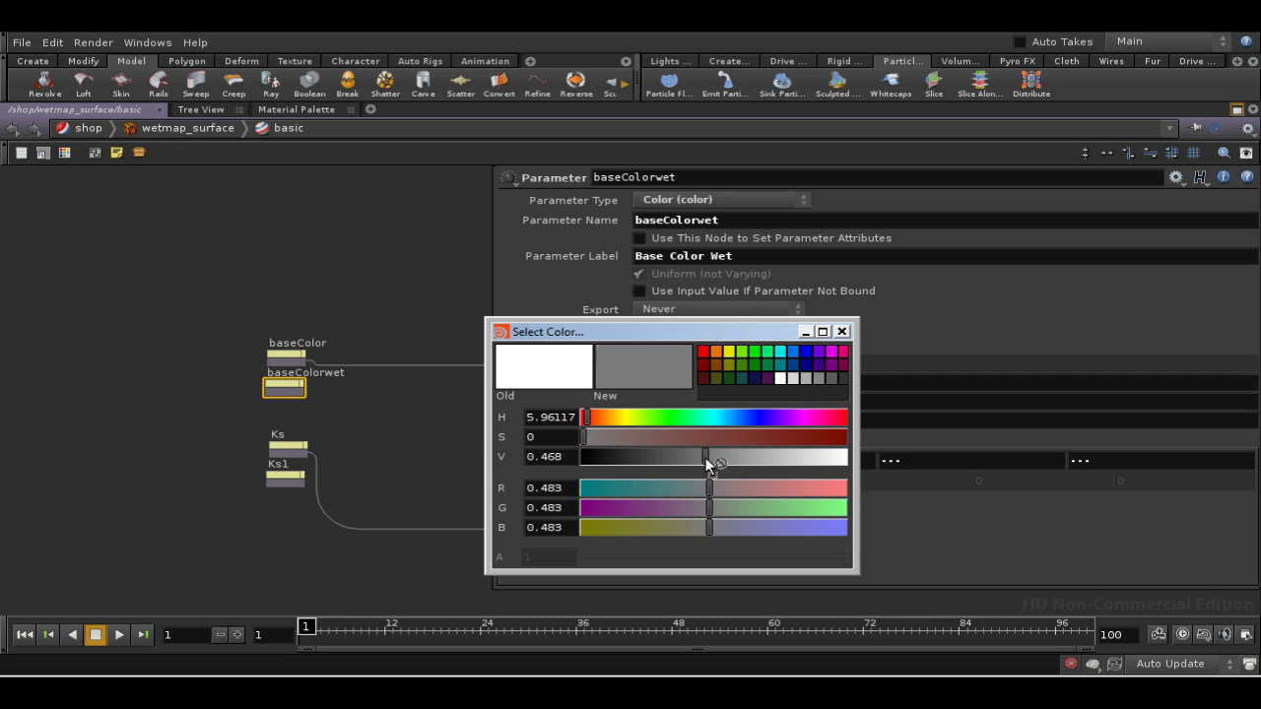
{"action": "left_click", "coordinate": [840, 332]}
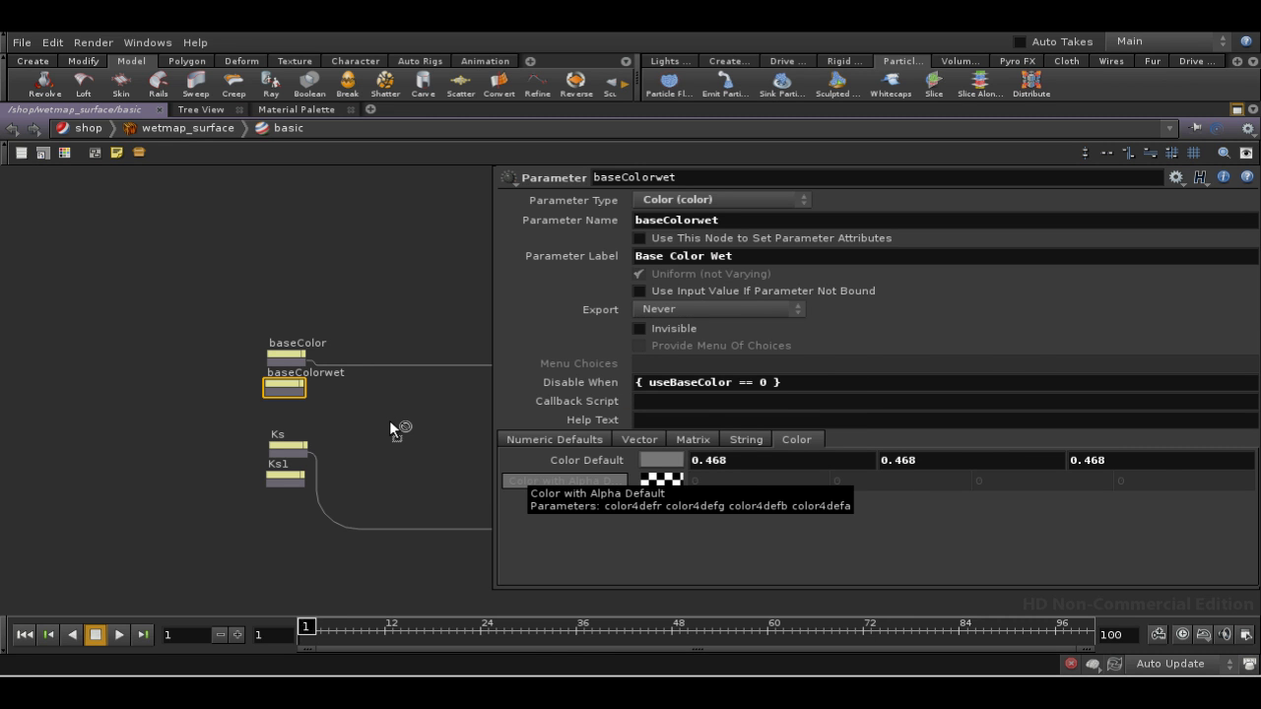
{"action": "key", "text": "p"}
Rename the Ks1 copy to Kswet with the label Specular Intensity Wet
{"action": "left_click", "coordinate": [290, 472]}
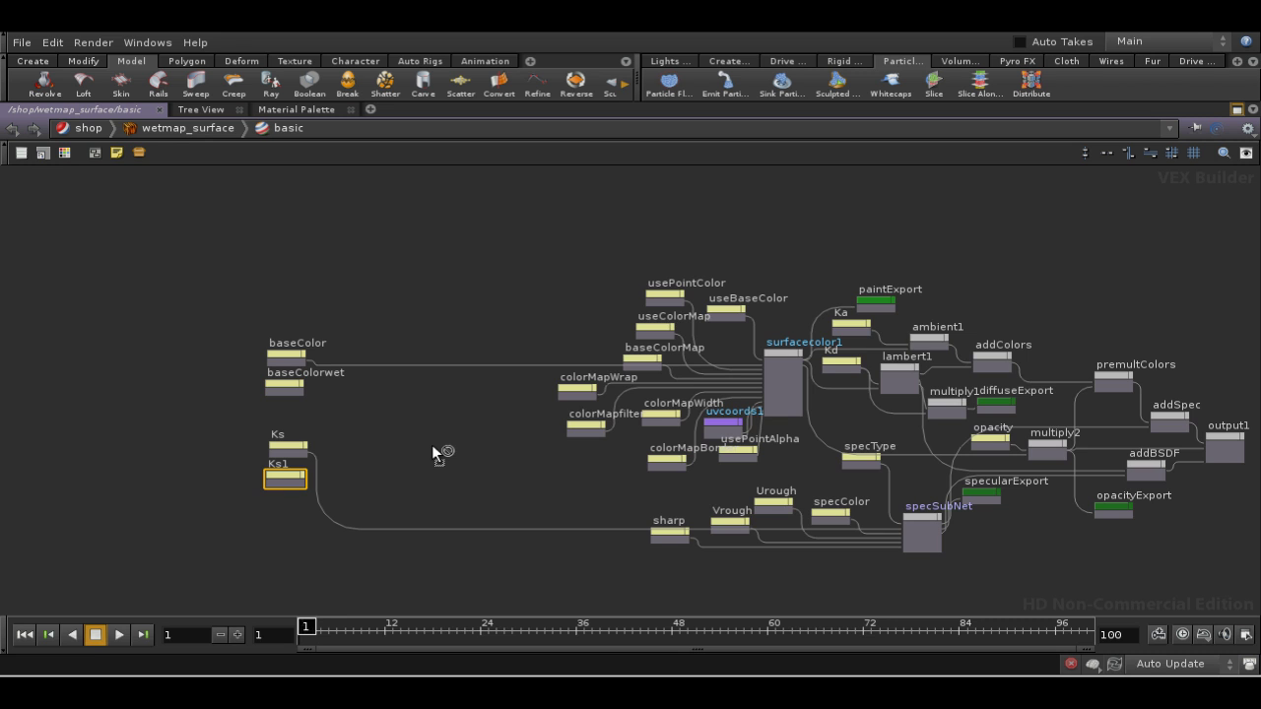
{"action": "key", "text": "p"}
{"action": "left_click", "coordinate": [628, 178]}
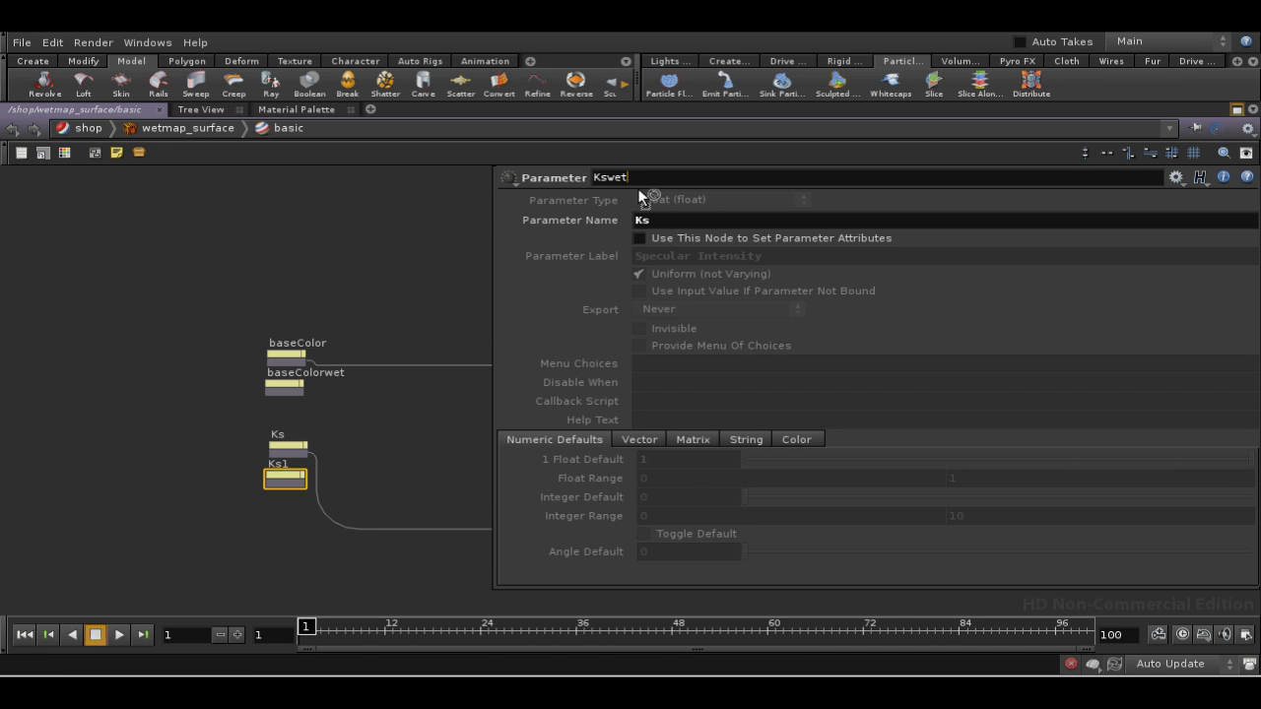
{"action": "type", "text": "wet"}
{"action": "key", "text": "Return"}
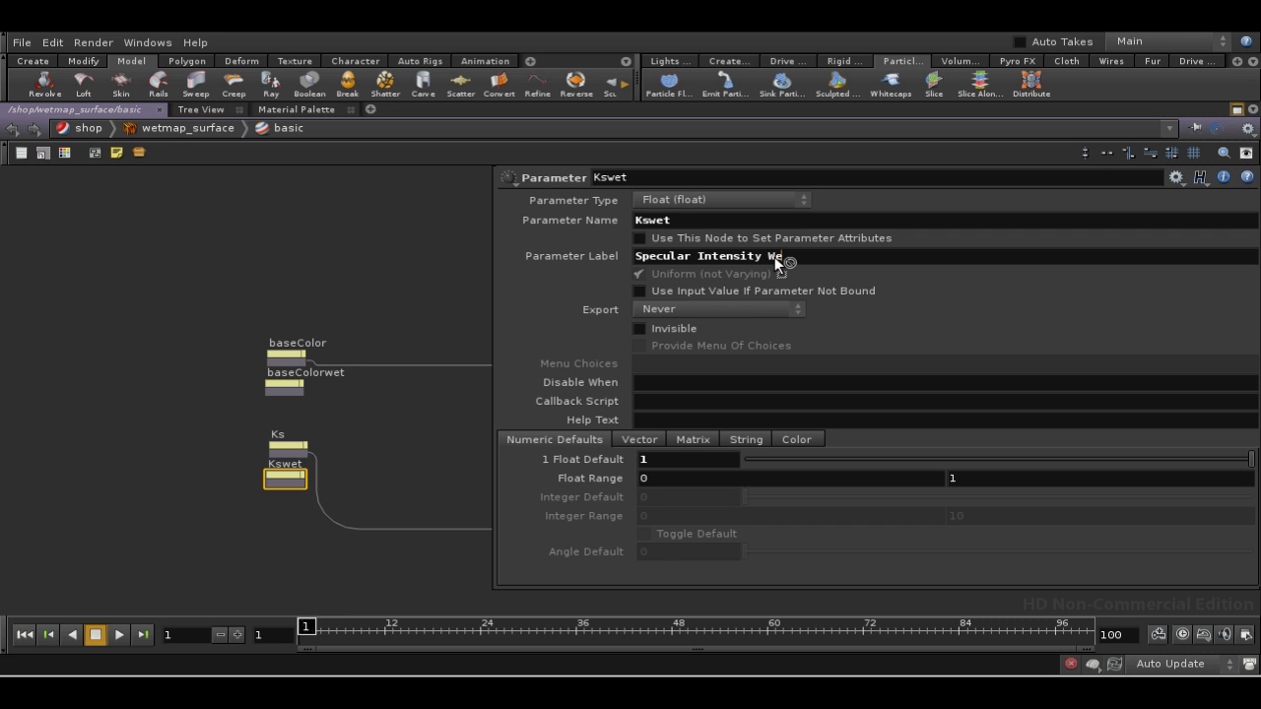
{"action": "left_click", "coordinate": [645, 463]}
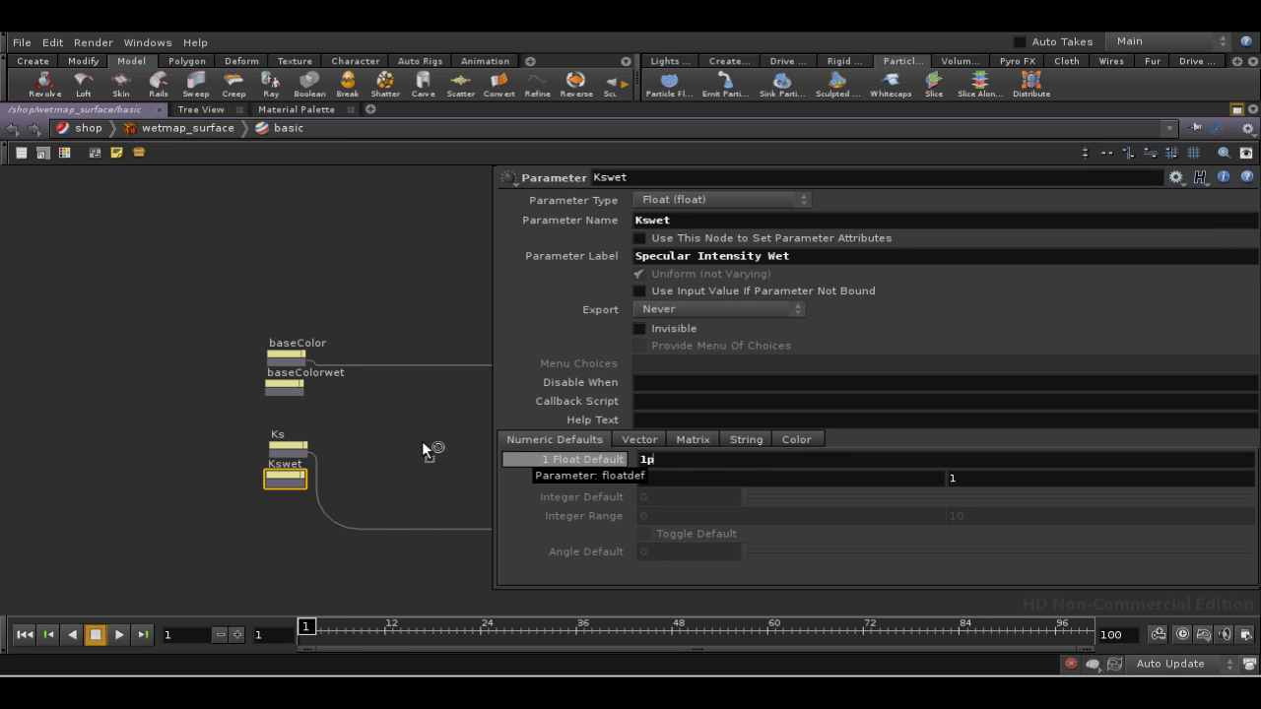
{"action": "left_click", "coordinate": [397, 421]}
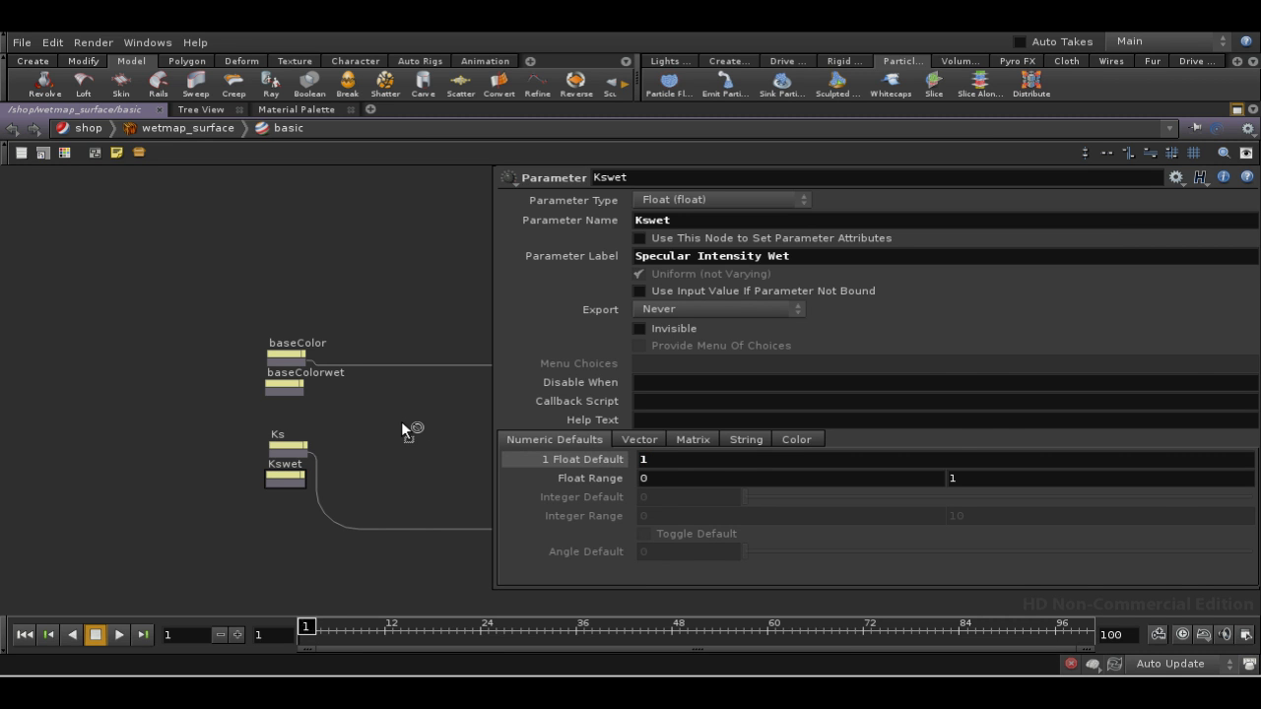
{"action": "key", "text": "p"}
{"action": "middle_click_drag", "start_coordinate": [438, 312], "coordinate": [518, 408]}
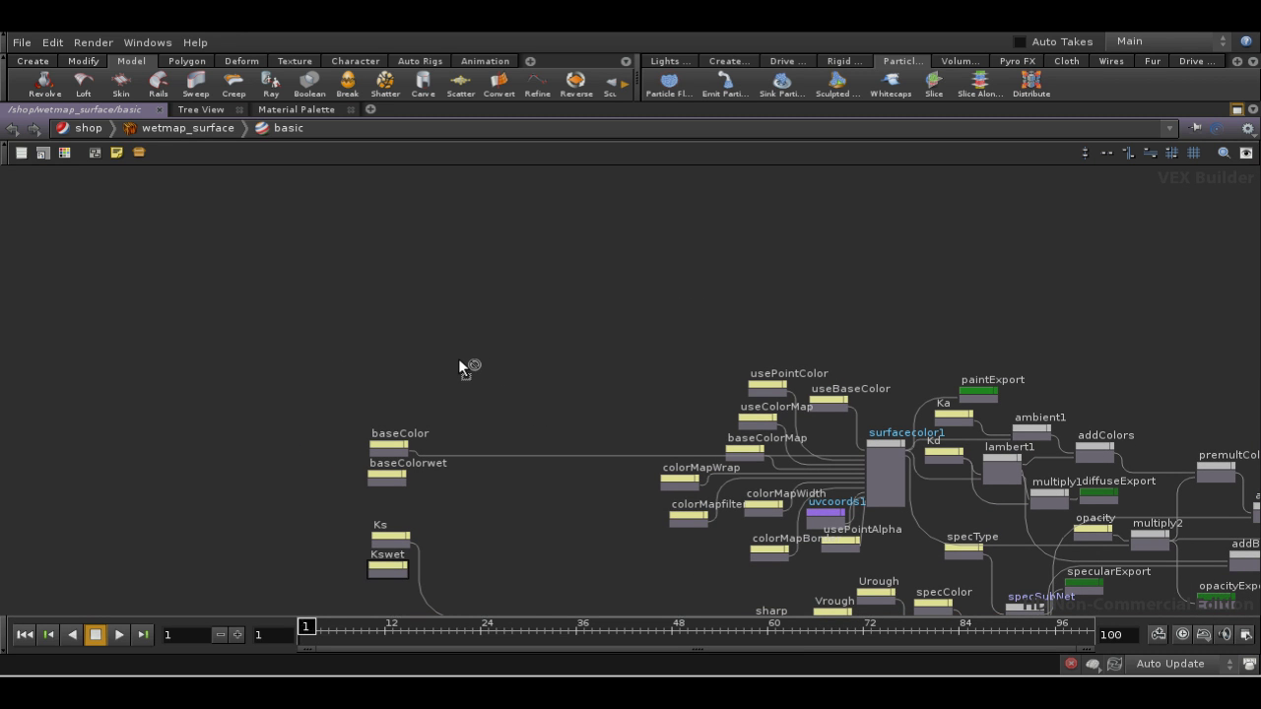
Add a Point Cloud Open node (pcopen1) above the network
{"action": "key", "text": "Tab"}
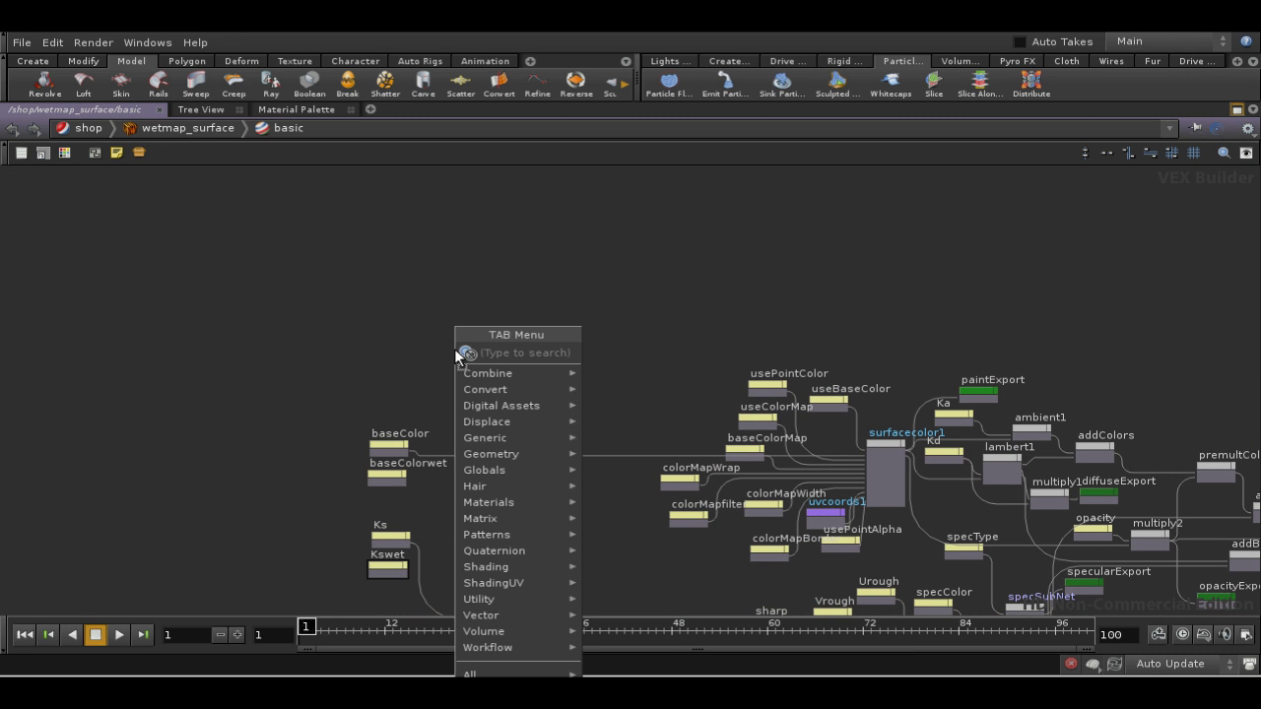
{"action": "type", "text": "Point Cloud"}
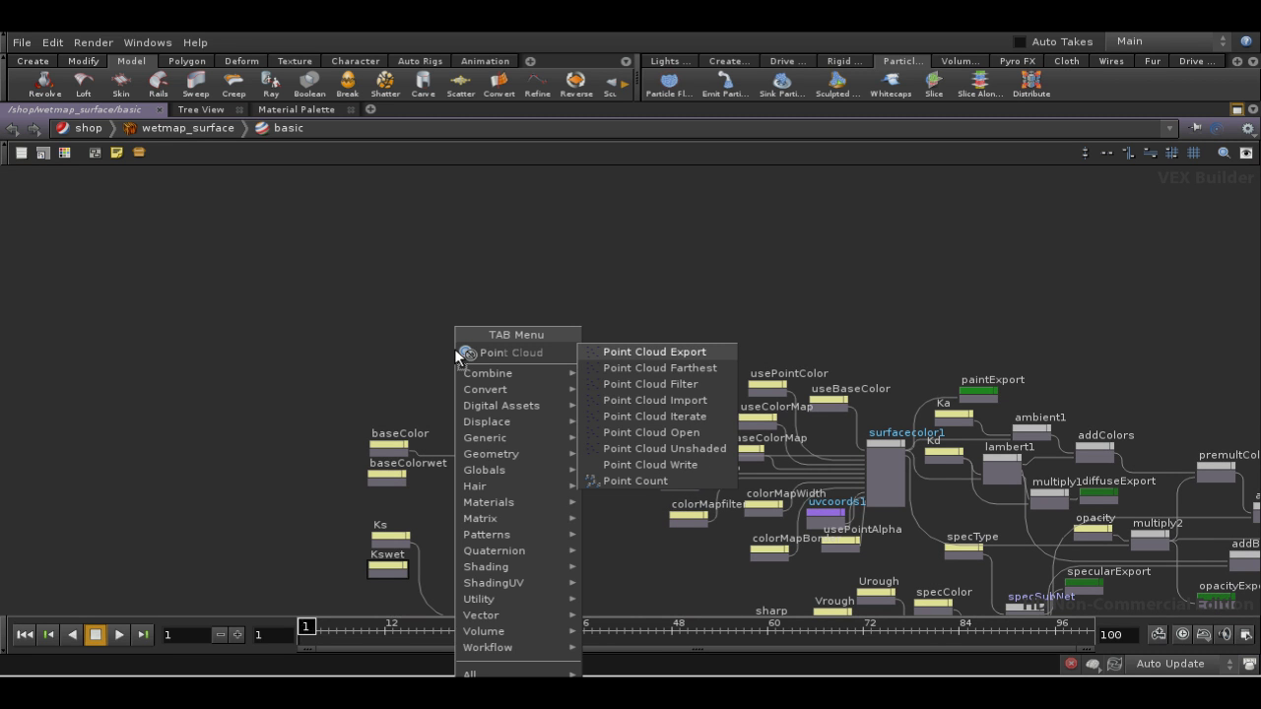
{"action": "left_click", "coordinate": [659, 431]}
{"action": "left_click", "coordinate": [505, 338]}
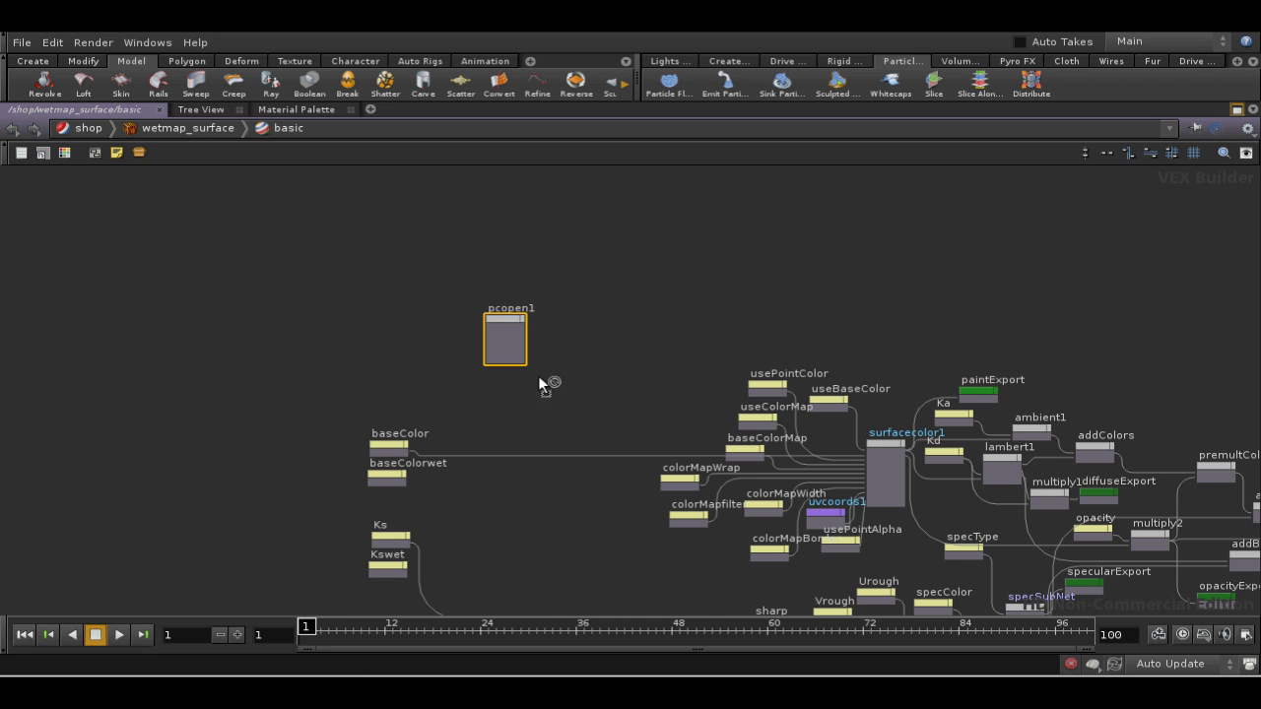
{"action": "scroll", "coordinate": [571, 345], "scroll_direction": "up", "scroll_amount": 5}
{"action": "middle_click_drag", "start_coordinate": [555, 338], "coordinate": [694, 380]}
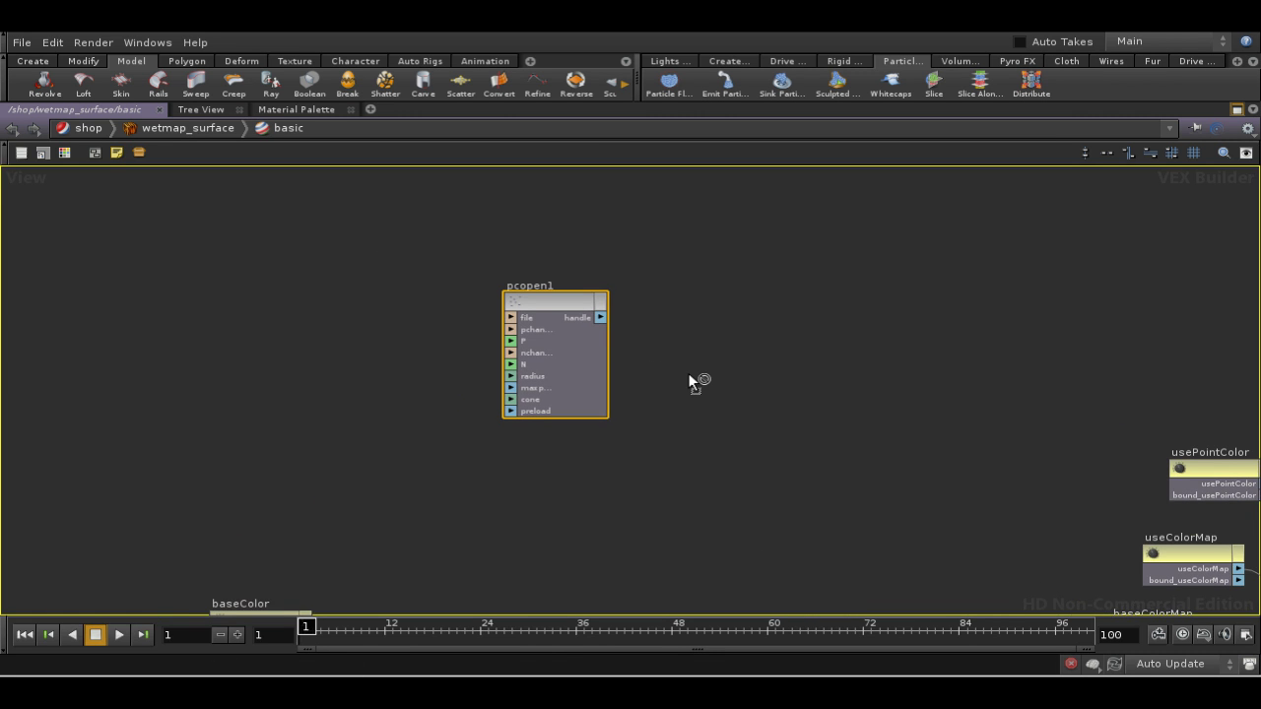
{"action": "scroll", "coordinate": [714, 419], "scroll_direction": "up", "scroll_amount": 2}
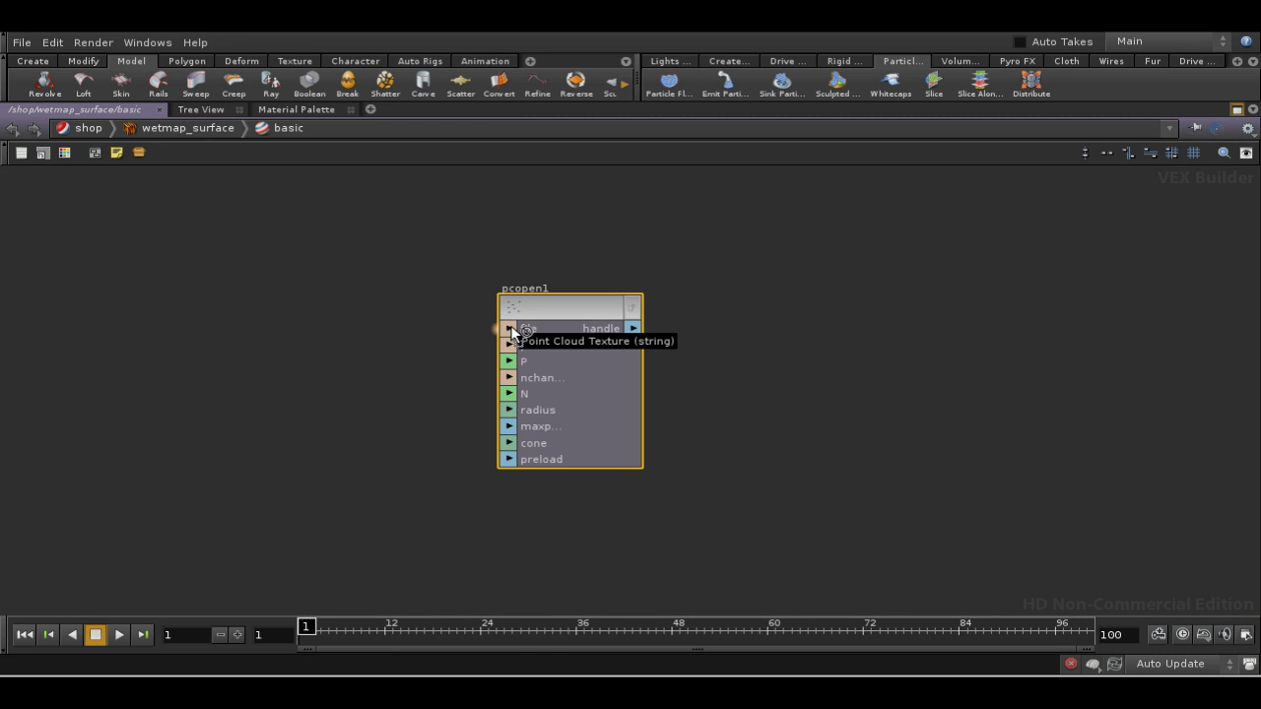
Create file, radius and maxpoints parameter nodes wired into pcopen1, stacked at the left
{"action": "middle_click_drag", "start_coordinate": [511, 333], "coordinate": [526, 341]}
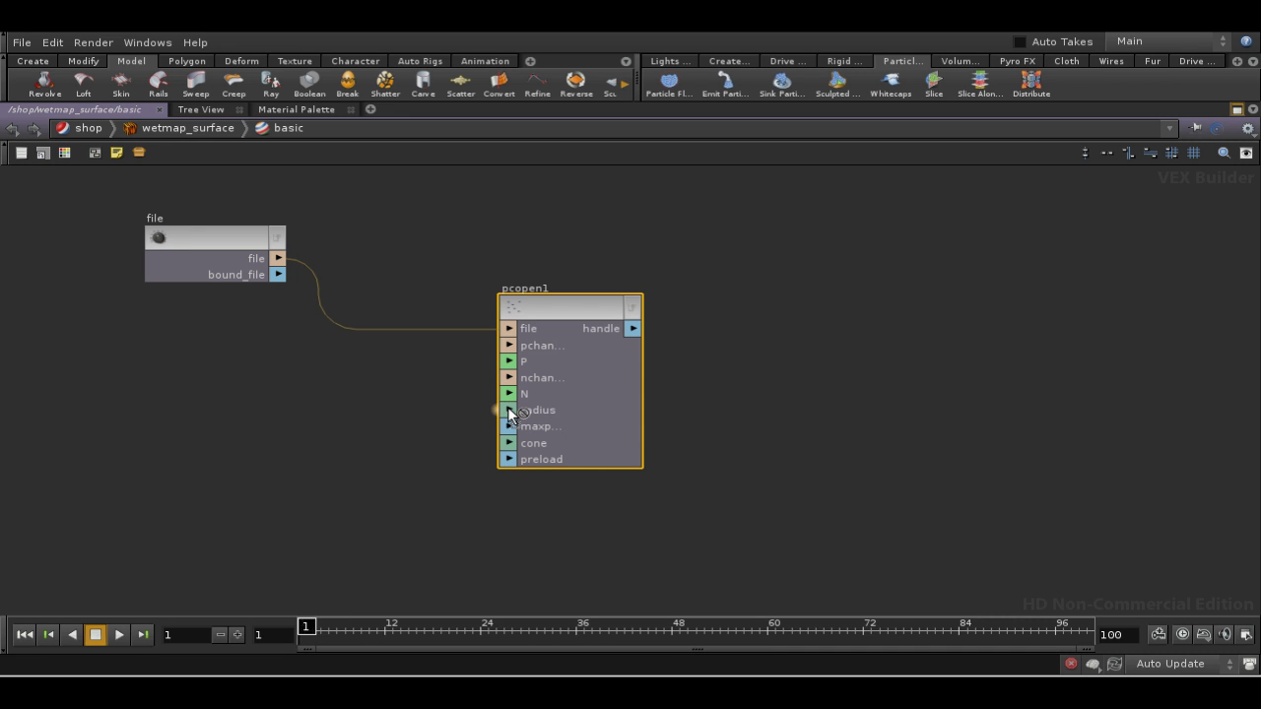
{"action": "middle_click_drag", "start_coordinate": [508, 408], "coordinate": [519, 422]}
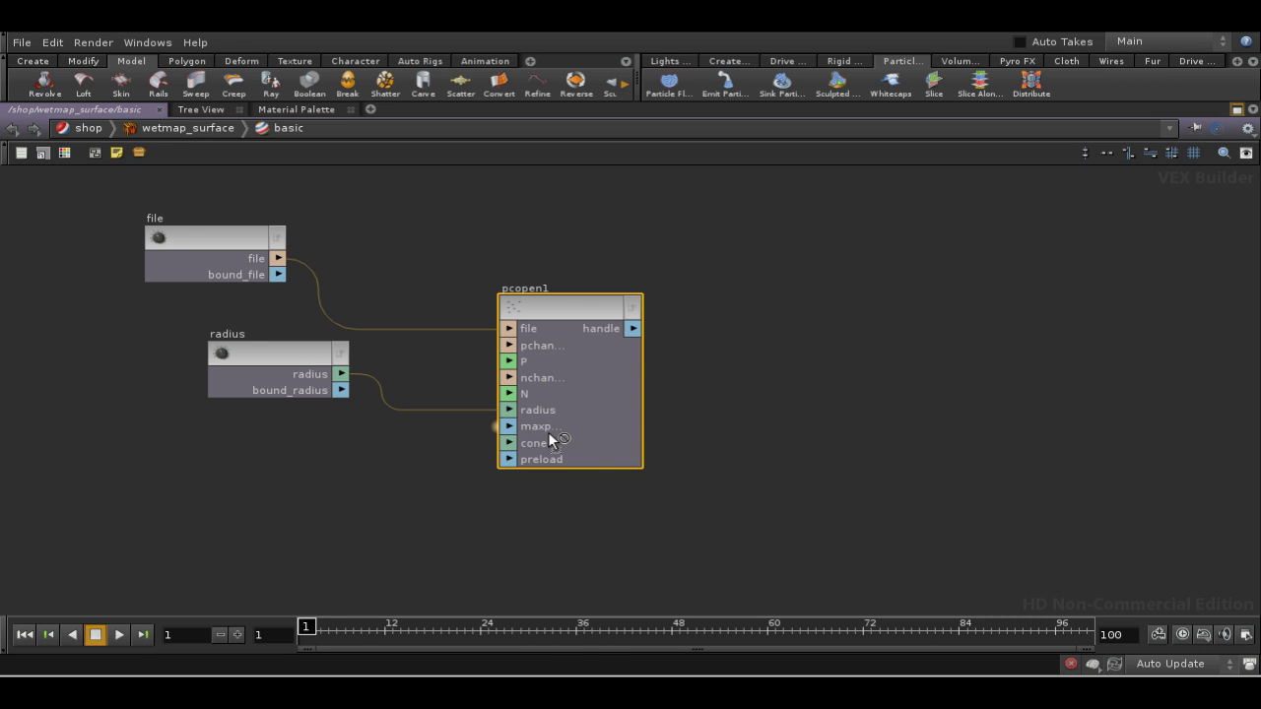
{"action": "middle_click_drag", "start_coordinate": [507, 427], "coordinate": [515, 445]}
{"action": "left_click_drag", "start_coordinate": [303, 382], "coordinate": [252, 449]}
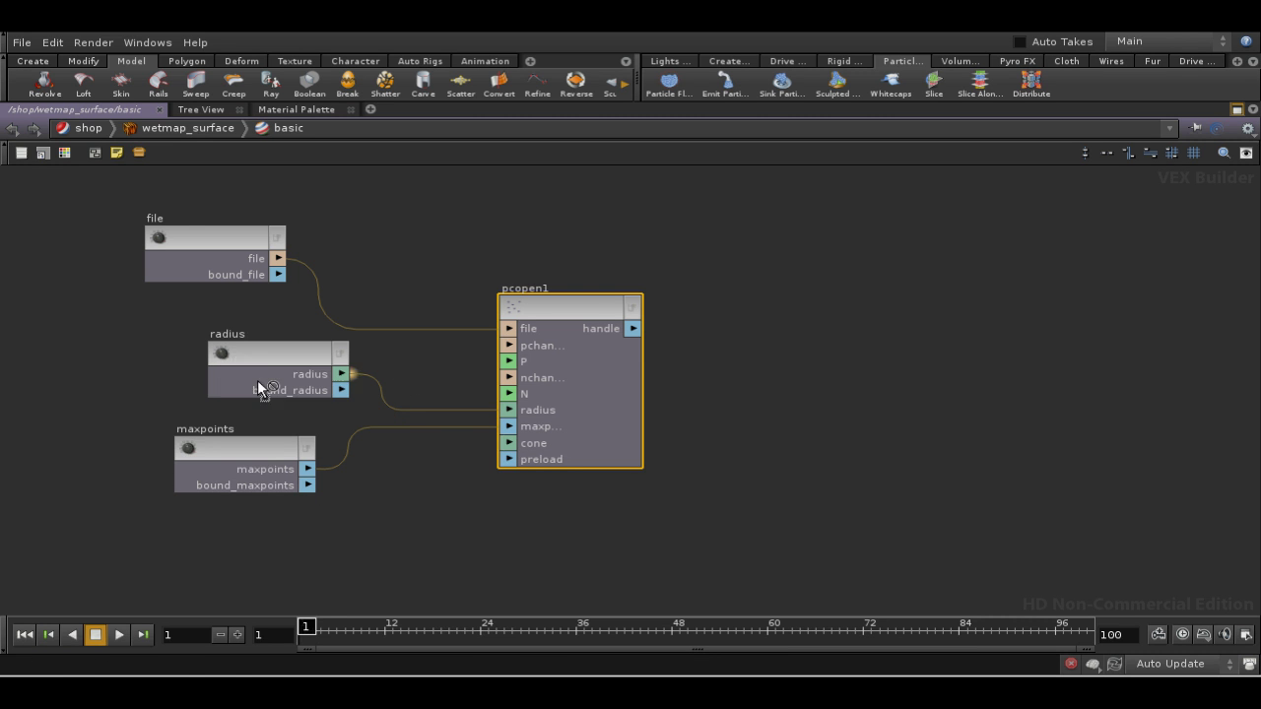
{"action": "left_click_drag", "start_coordinate": [257, 380], "coordinate": [201, 347]}
{"action": "left_click_drag", "start_coordinate": [220, 445], "coordinate": [199, 400]}
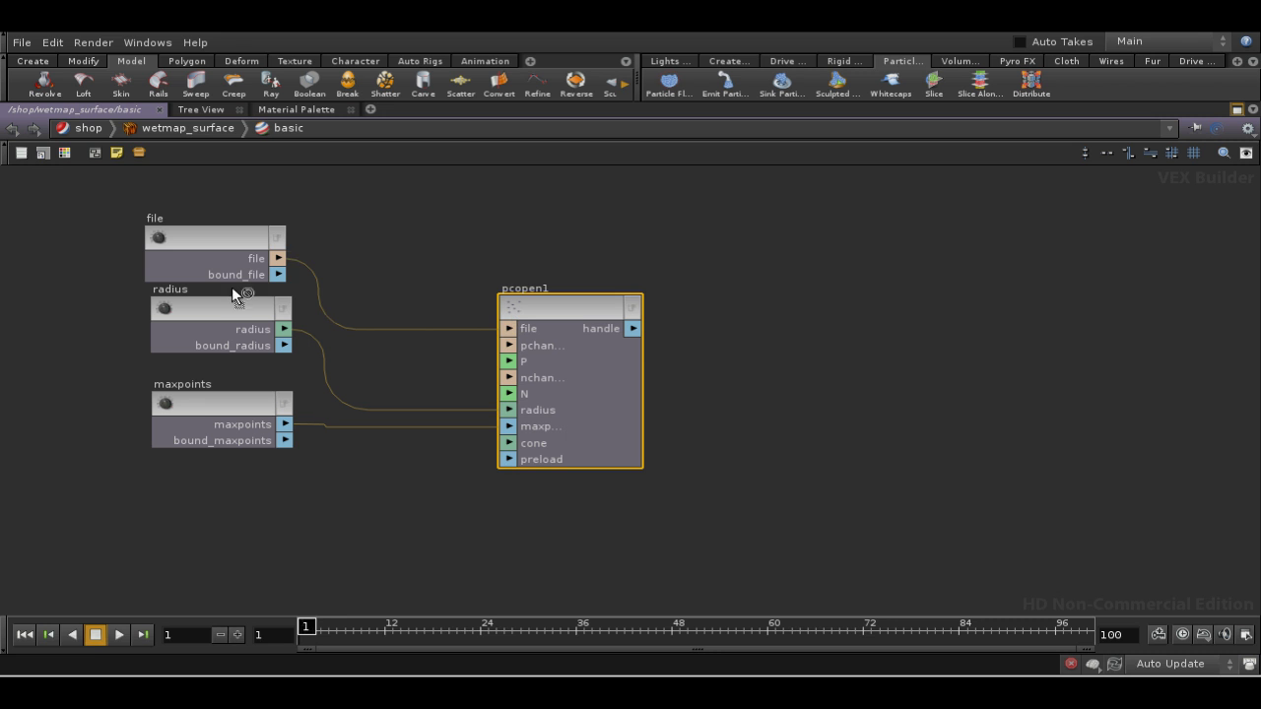
{"action": "left_click_drag", "start_coordinate": [226, 245], "coordinate": [235, 240]}
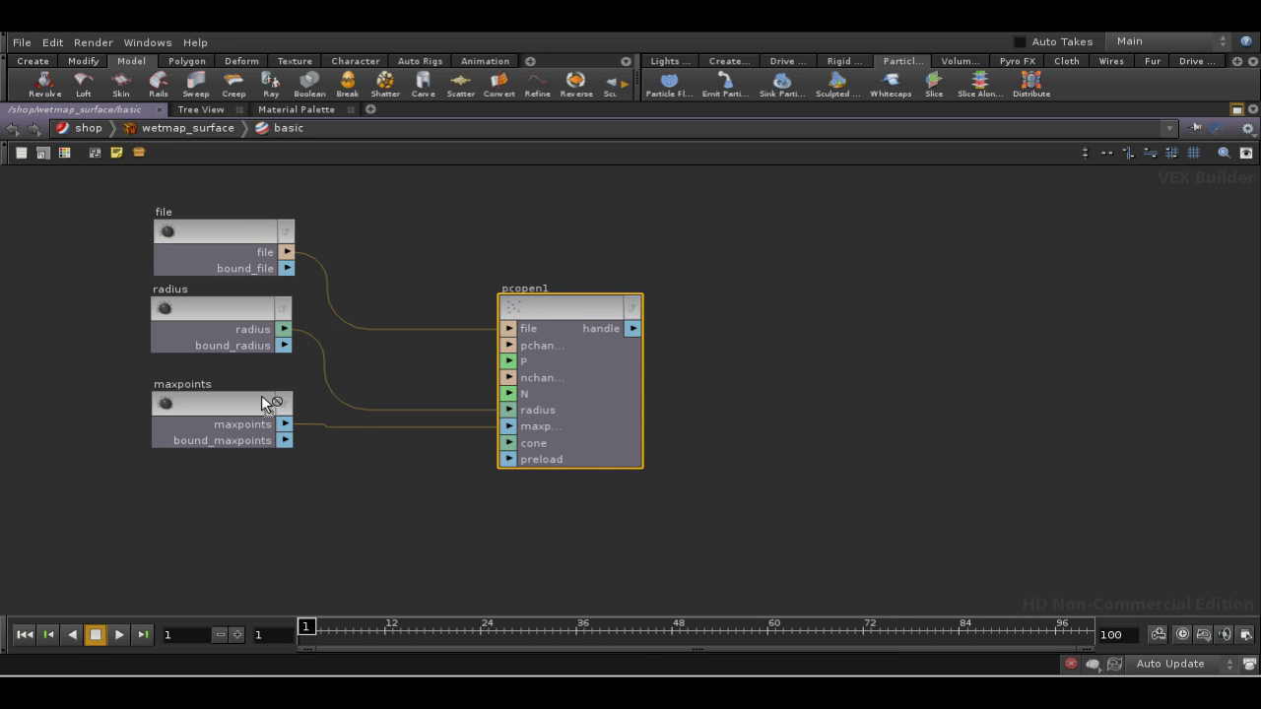
{"action": "left_click", "coordinate": [199, 300]}
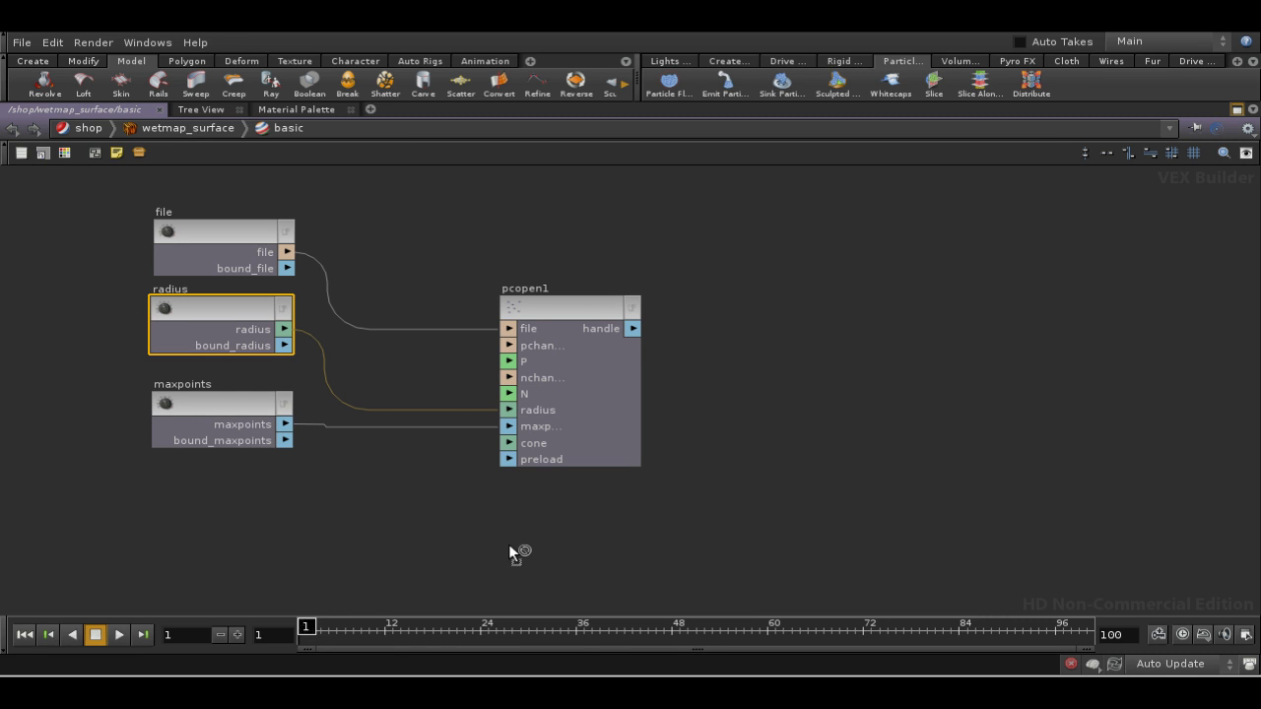
{"action": "middle_click_drag", "start_coordinate": [508, 544], "coordinate": [540, 526]}
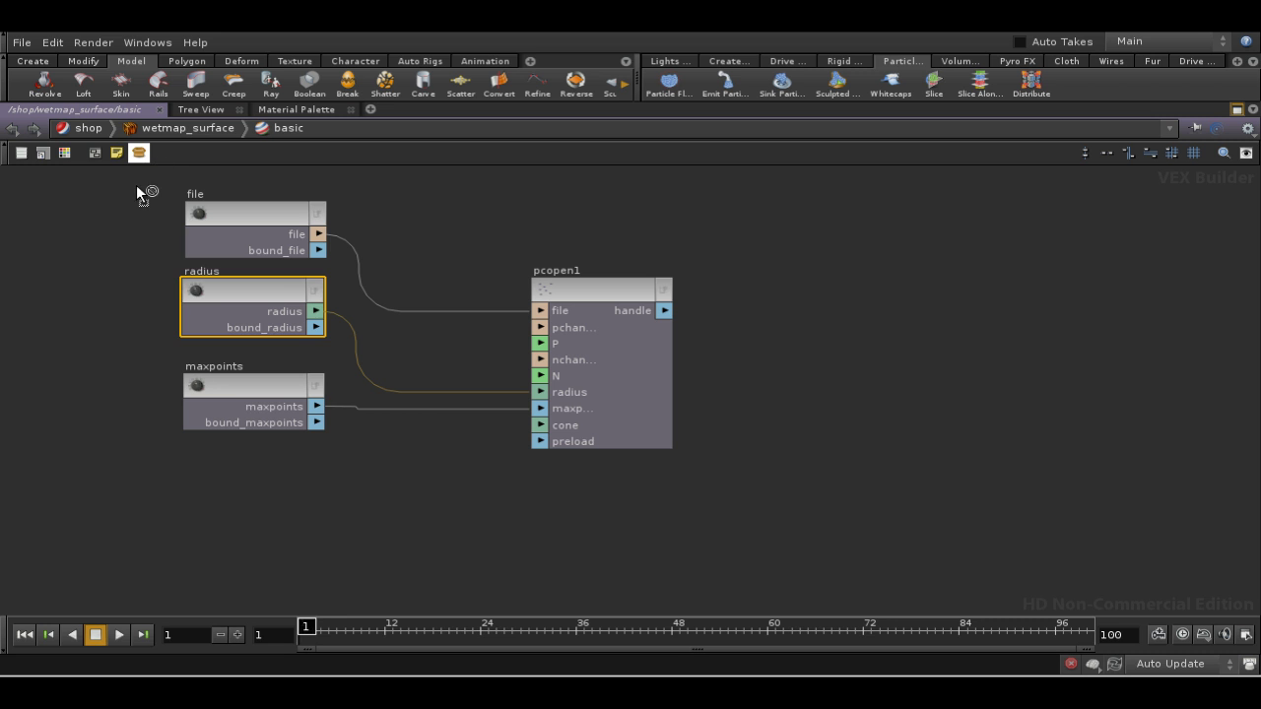
Colour the file, radius and maxpoints parameter nodes light yellow
{"action": "left_click_drag", "start_coordinate": [136, 185], "coordinate": [337, 465]}
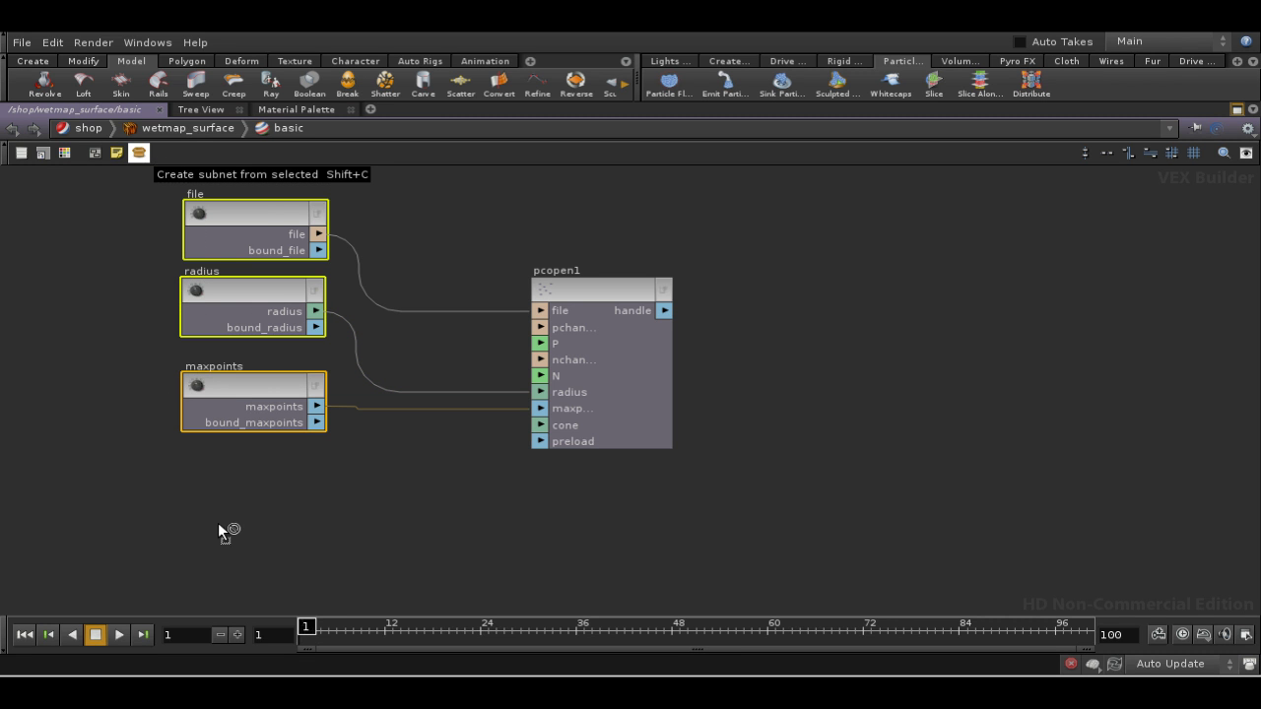
{"action": "key", "text": "c"}
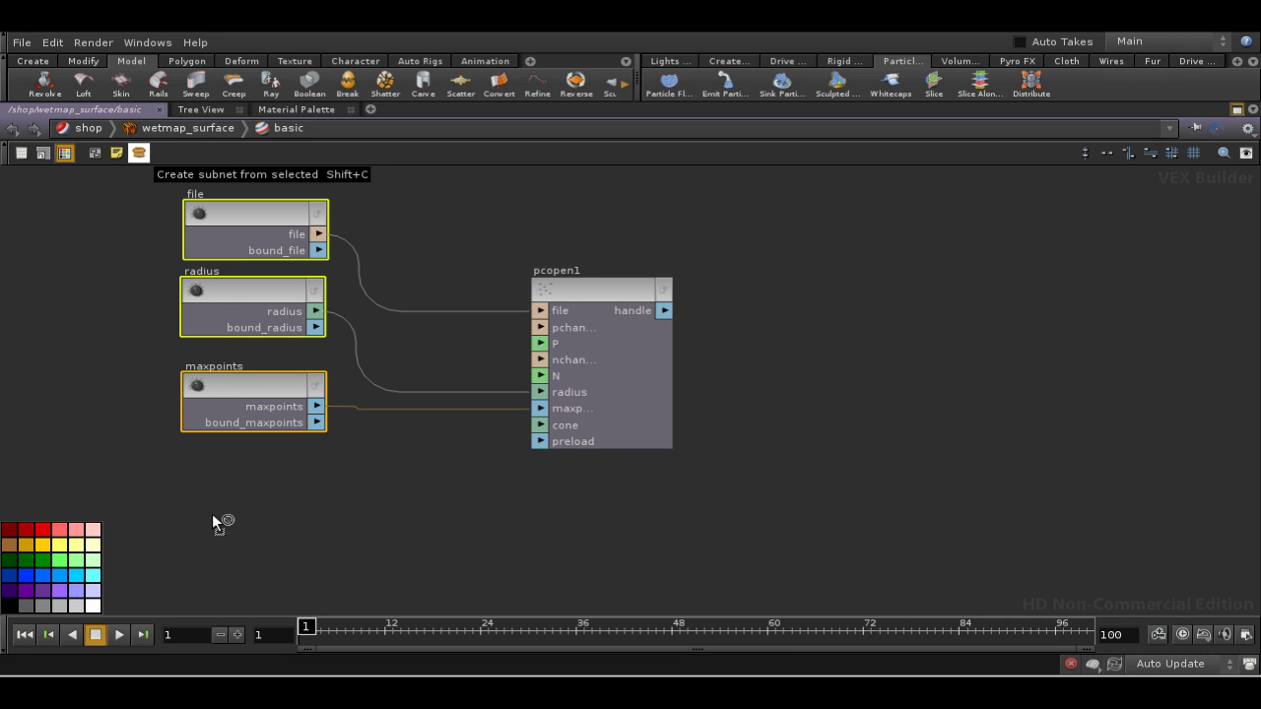
{"action": "left_click", "coordinate": [70, 545]}
{"action": "key", "text": "c"}
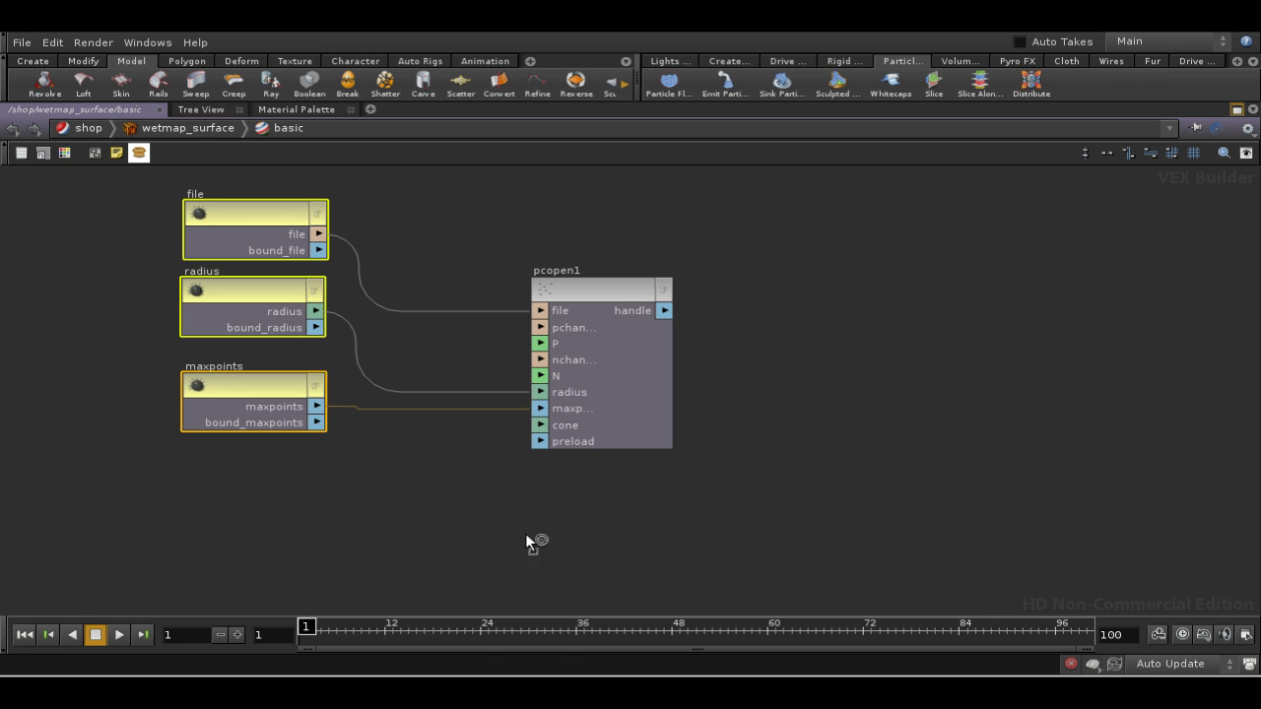
{"action": "middle_click_drag", "start_coordinate": [660, 575], "coordinate": [492, 578]}
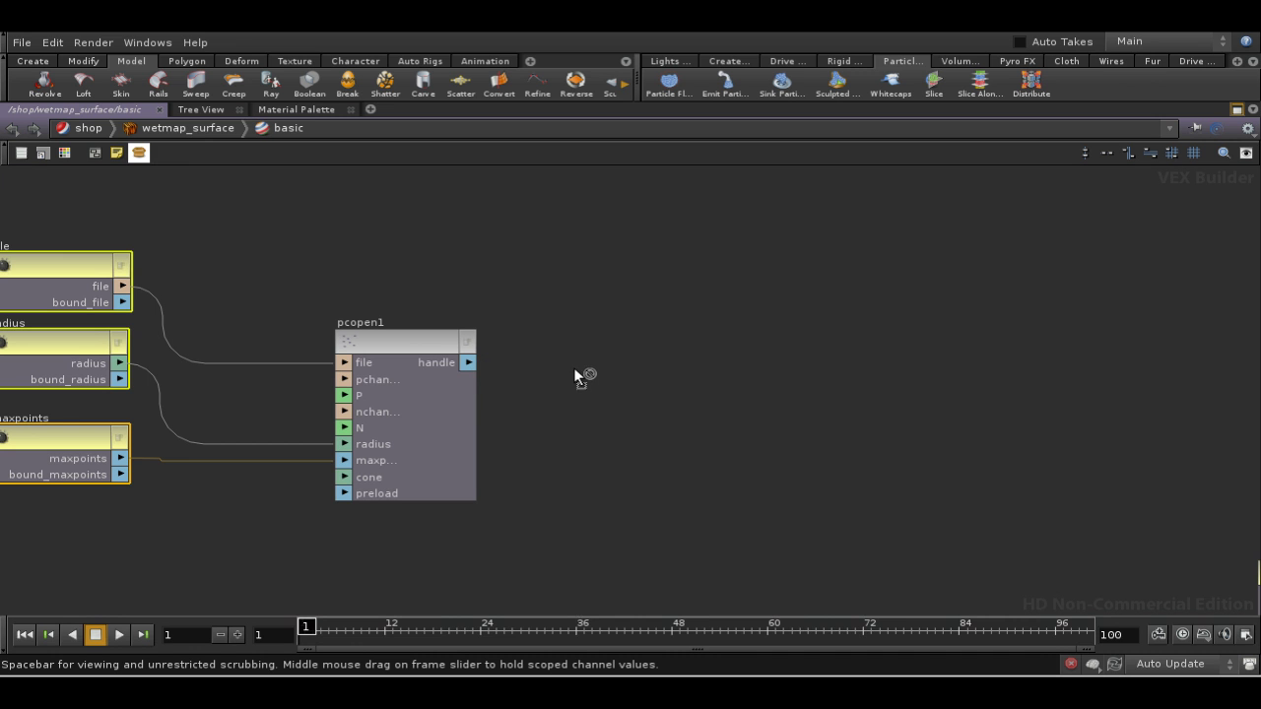
Add a Point Cloud Filter node (pcfilter1) and wire pcopen1's handle into it
{"action": "key", "text": "Tab"}
{"action": "type", "text": "poi"}
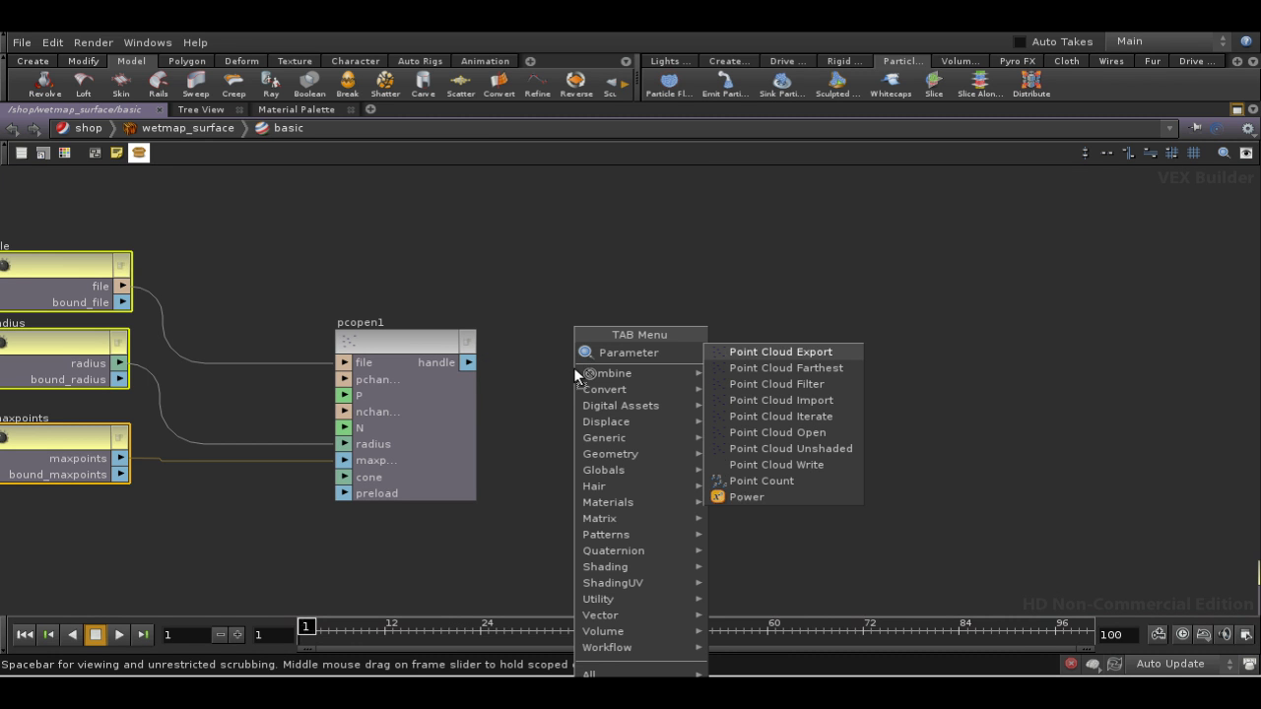
{"action": "left_click", "coordinate": [744, 384]}
{"action": "left_click", "coordinate": [666, 361]}
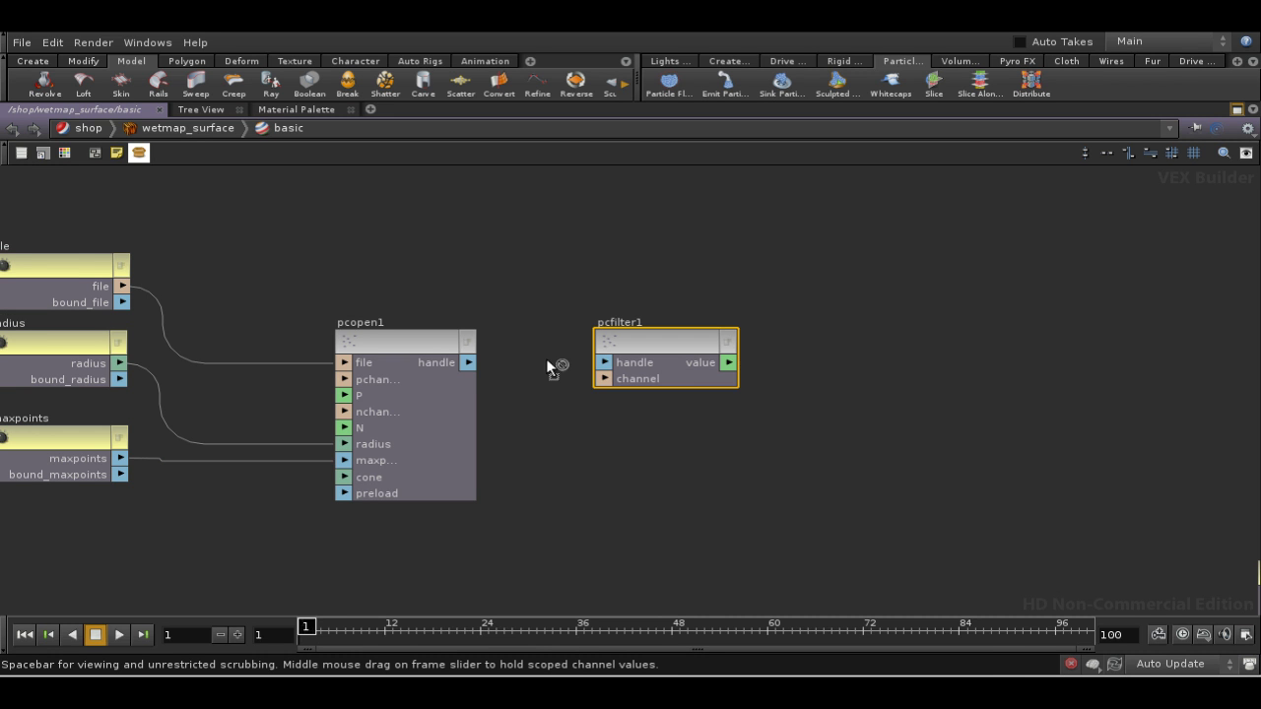
{"action": "left_click_drag", "start_coordinate": [477, 364], "coordinate": [618, 348]}
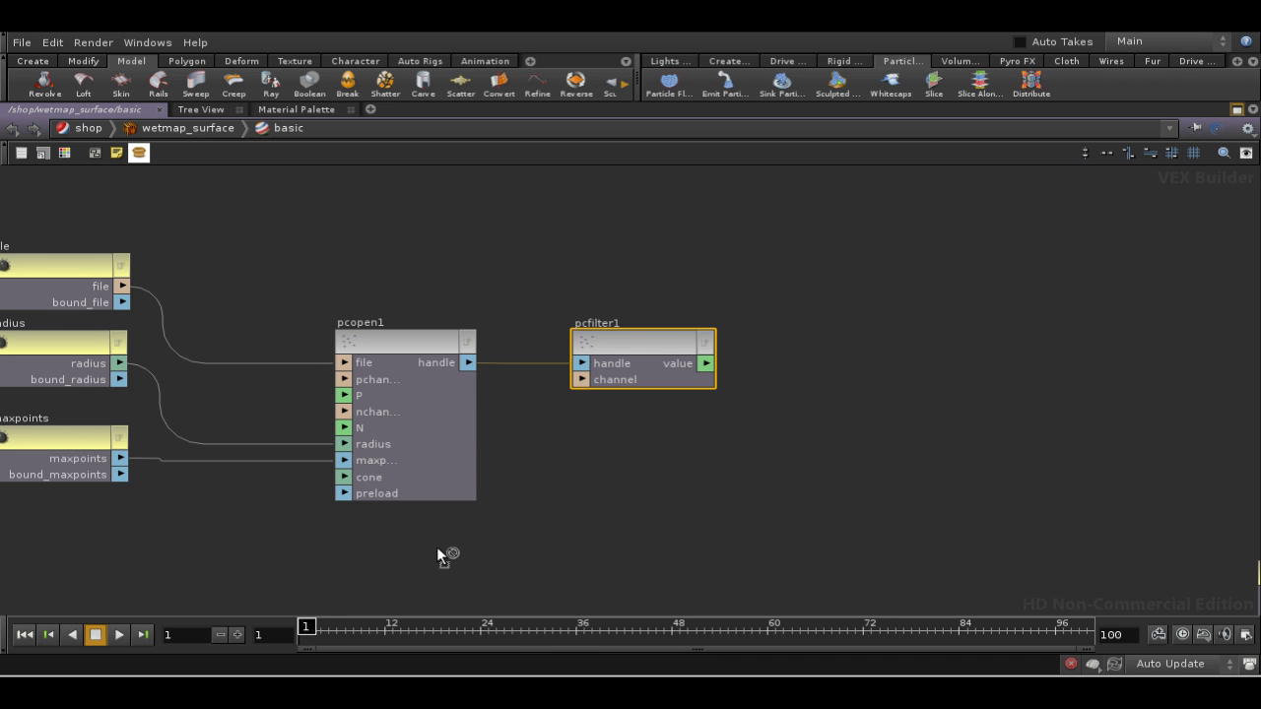
{"action": "middle_click_drag", "start_coordinate": [437, 549], "coordinate": [409, 555]}
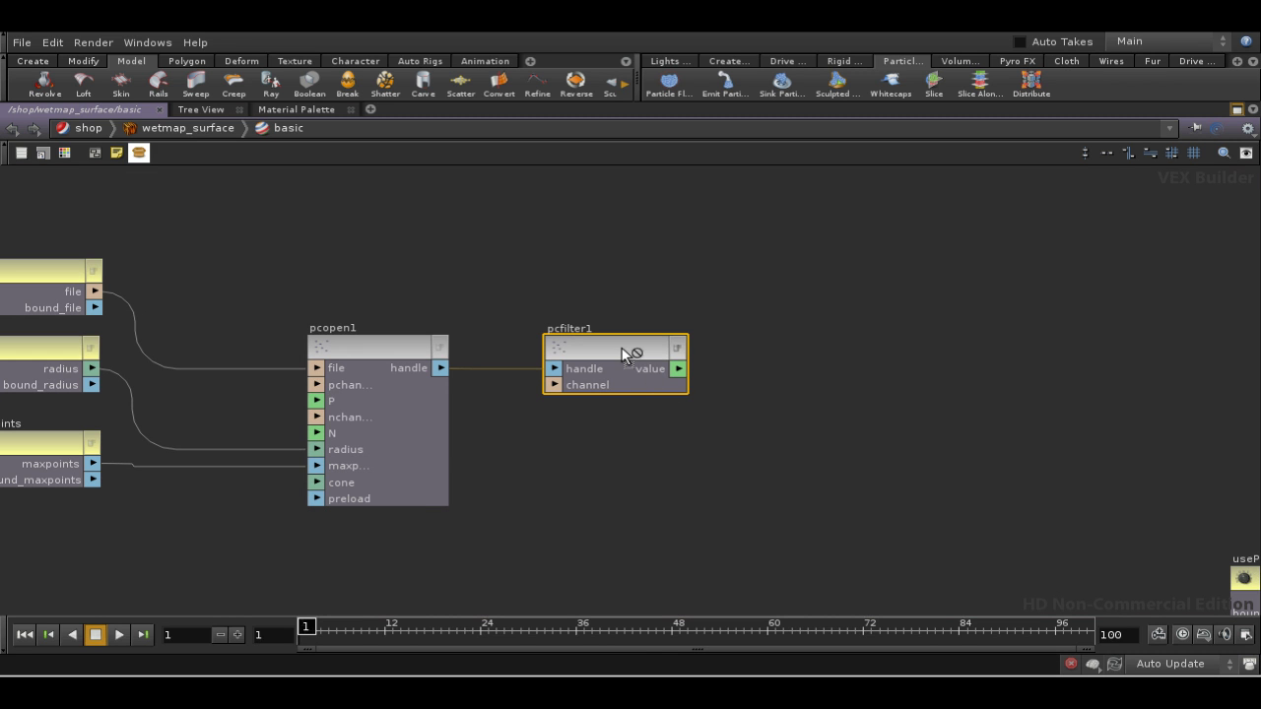
Change pcfilter1's Channel from P to popswet
{"action": "key", "text": "p"}
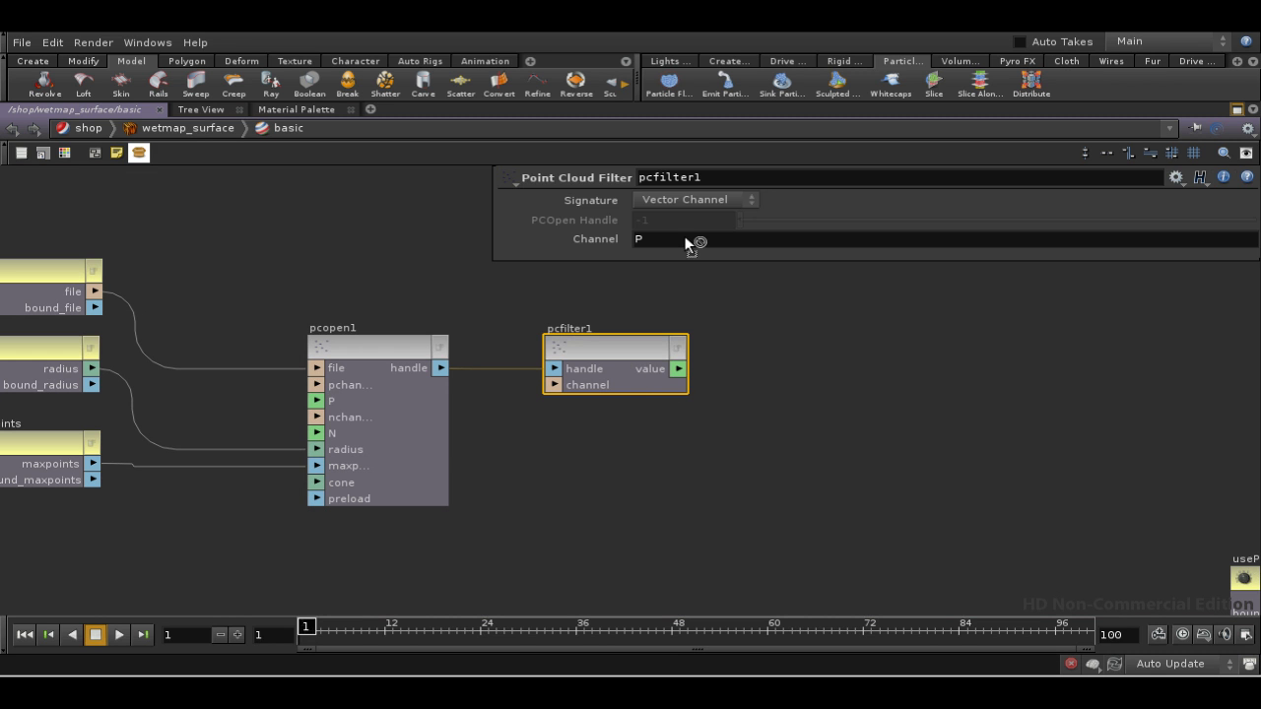
{"action": "key", "text": "BackSpace"}
{"action": "type", "text": "popswet"}
{"action": "left_click", "coordinate": [446, 279]}
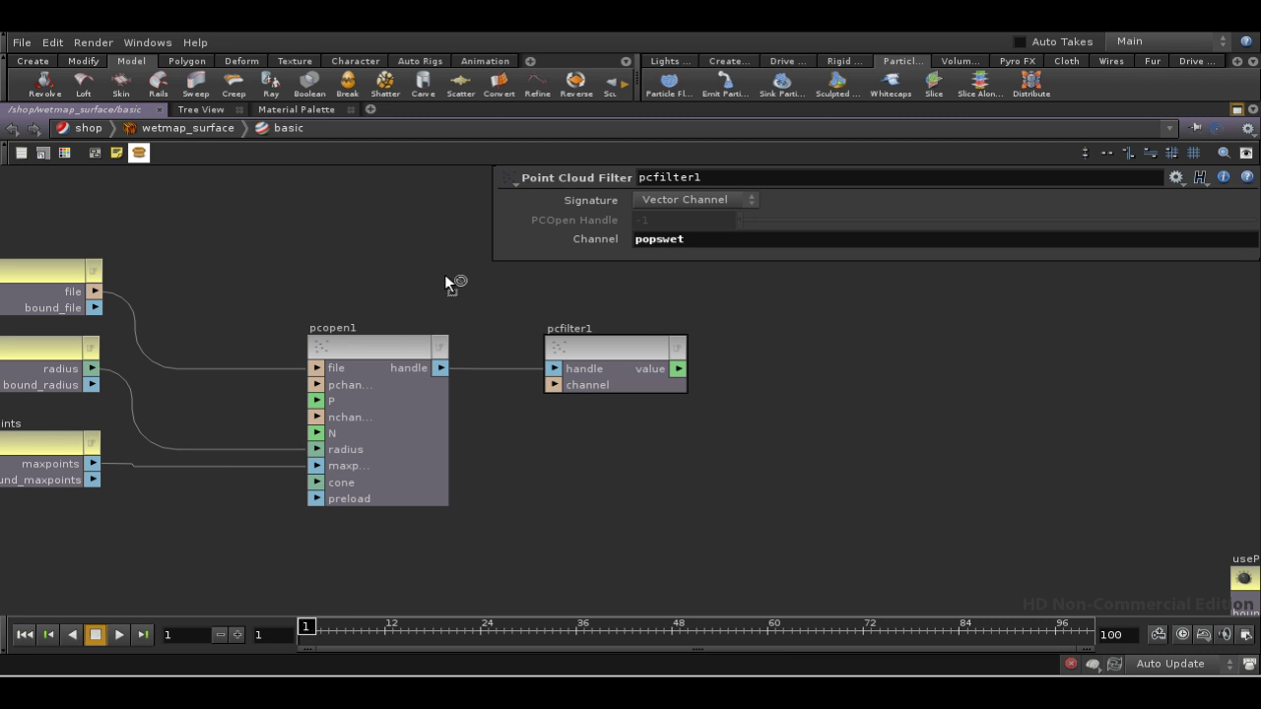
Go into the point_cloud object under /obj and stop playback at frame 37
{"action": "key", "text": "p"}
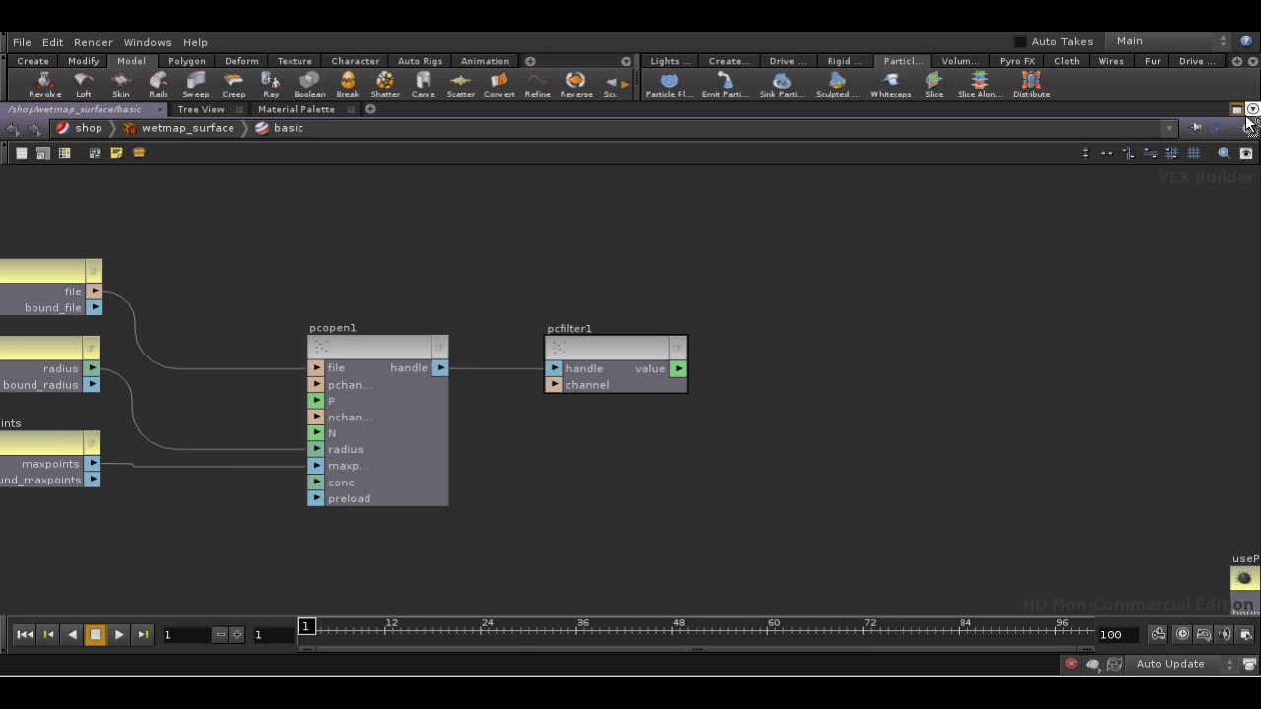
{"action": "left_click", "coordinate": [1237, 109]}
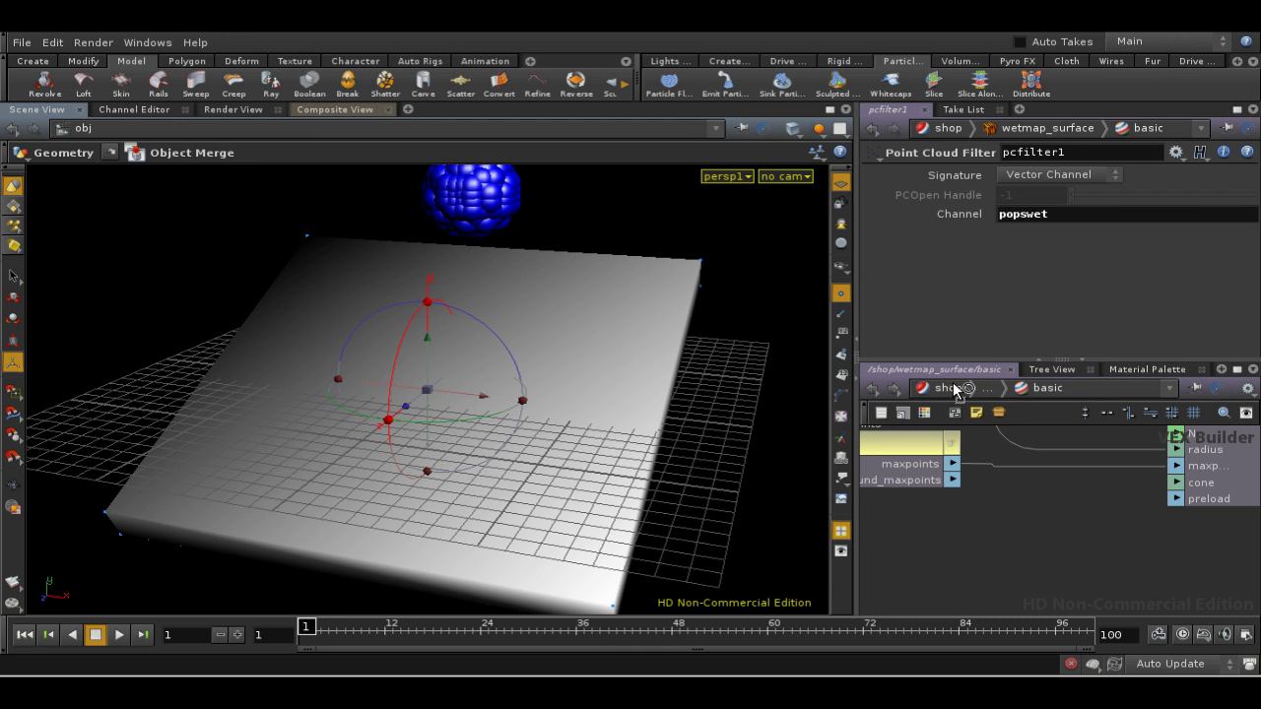
{"action": "left_click", "coordinate": [953, 388]}
{"action": "left_click", "coordinate": [944, 388]}
{"action": "left_click", "coordinate": [984, 443]}
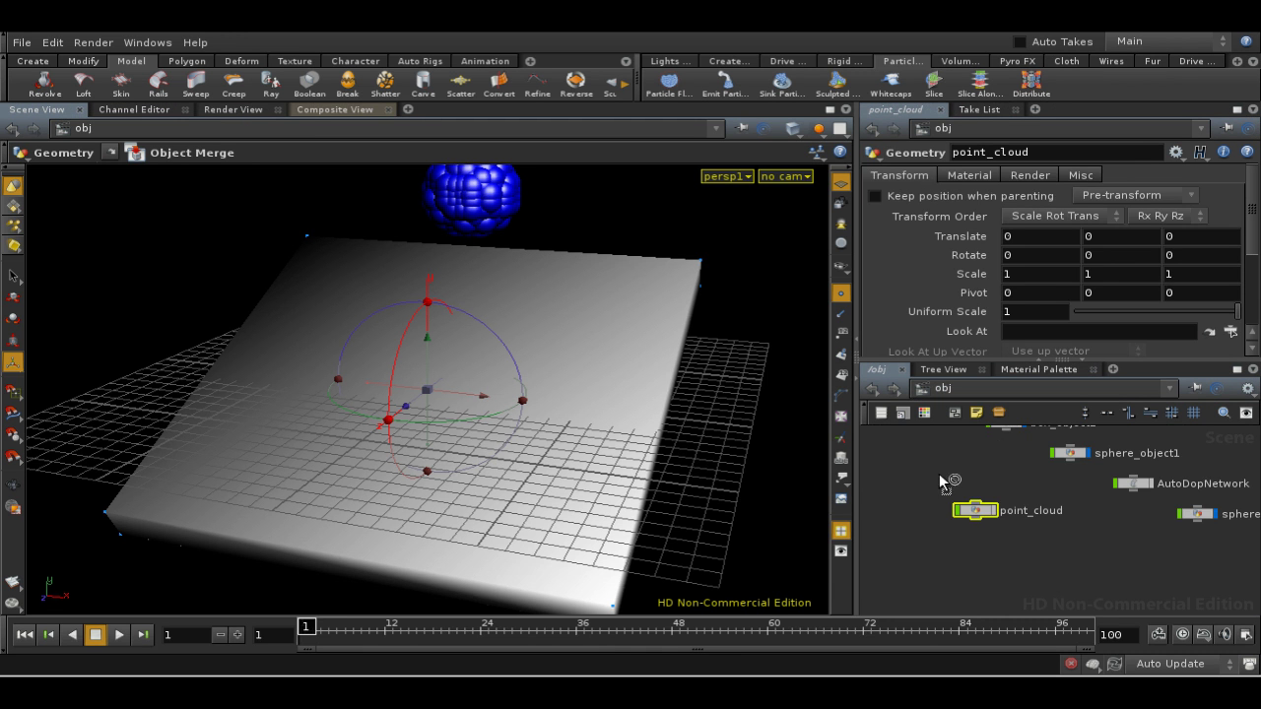
{"action": "double_click", "coordinate": [989, 556]}
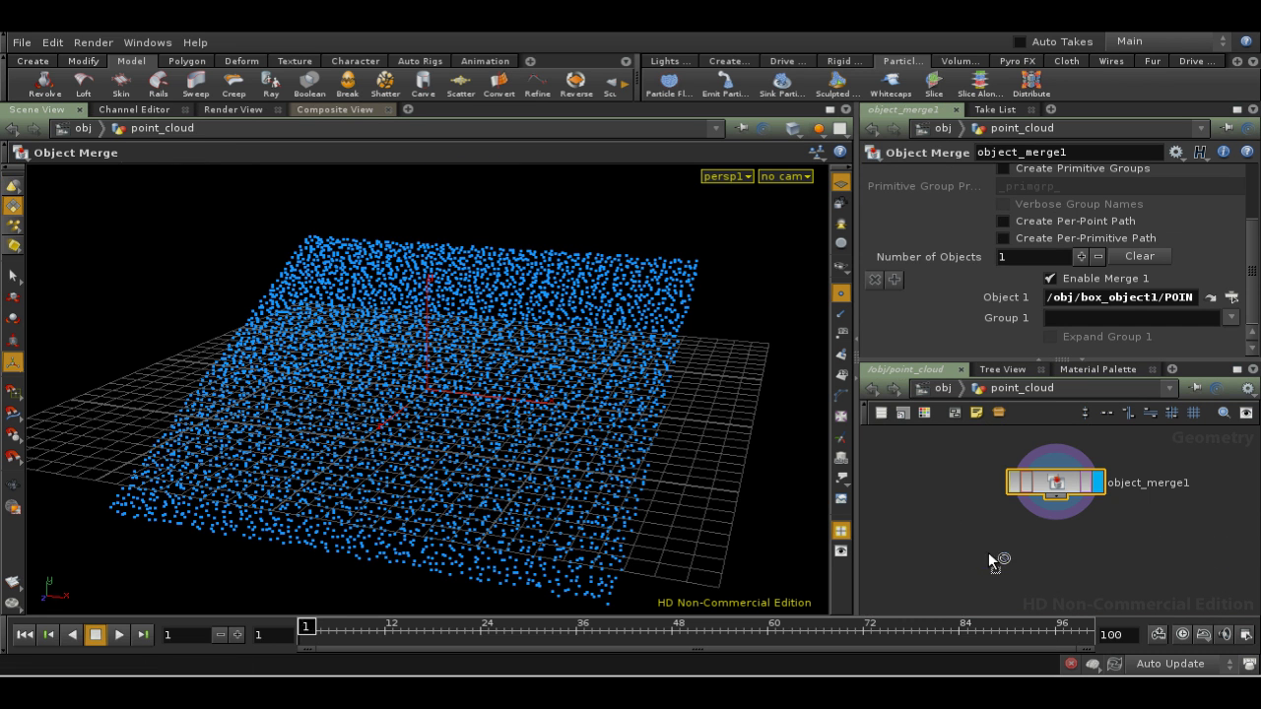
{"action": "left_click", "coordinate": [120, 634]}
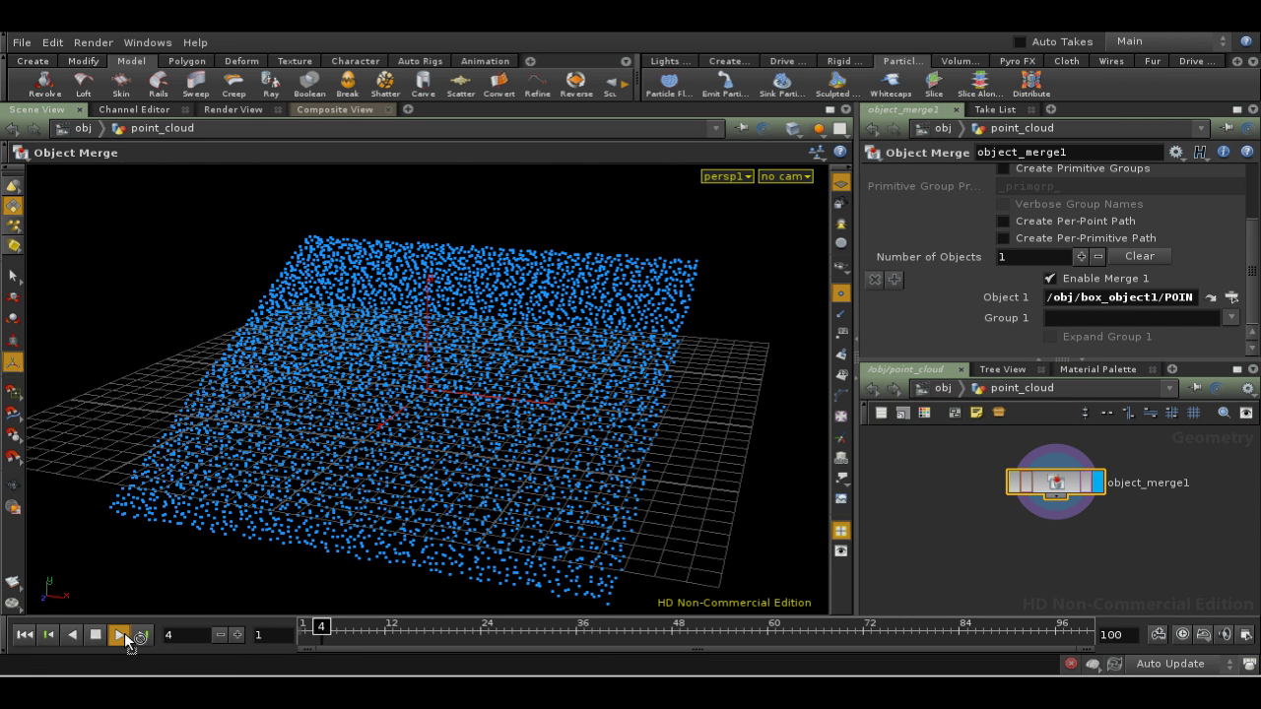
{"action": "left_click", "coordinate": [95, 635]}
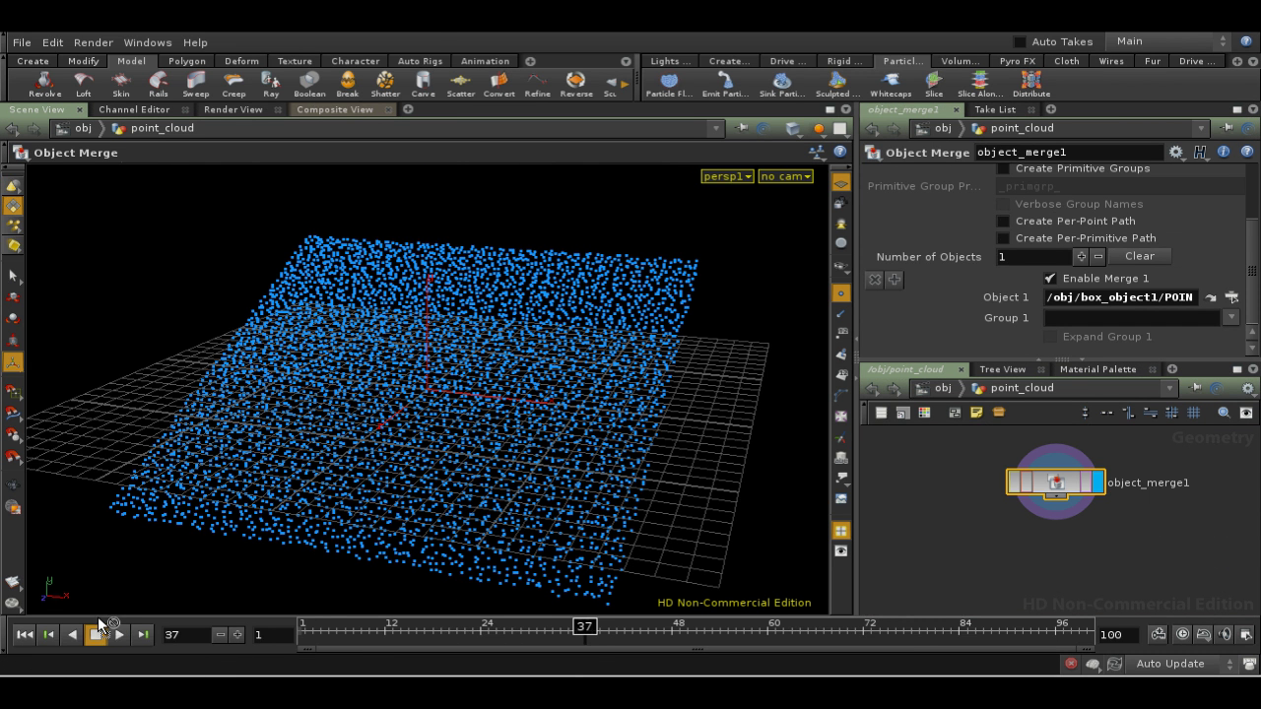
Add a Details View tab listing the point cloud's P and popswet values, all 0
{"action": "left_click", "coordinate": [408, 110]}
{"action": "mouse_move", "coordinate": [429, 139]}
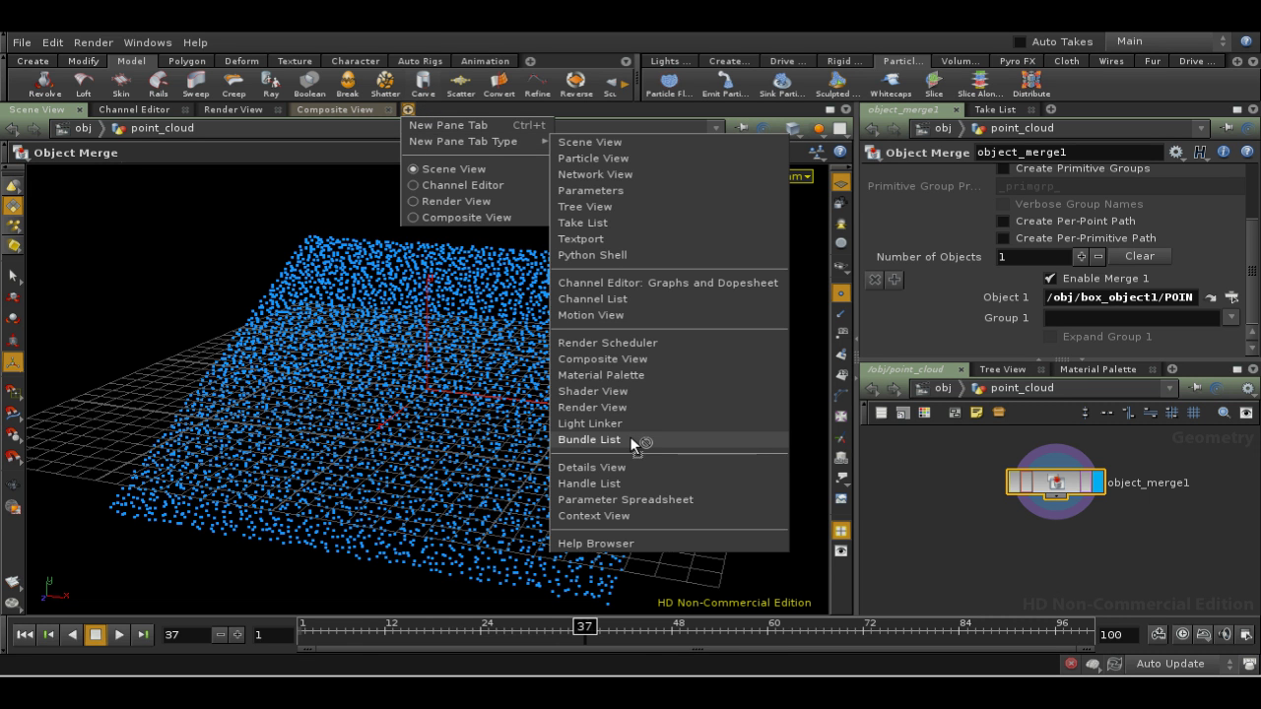
{"action": "left_click", "coordinate": [638, 464]}
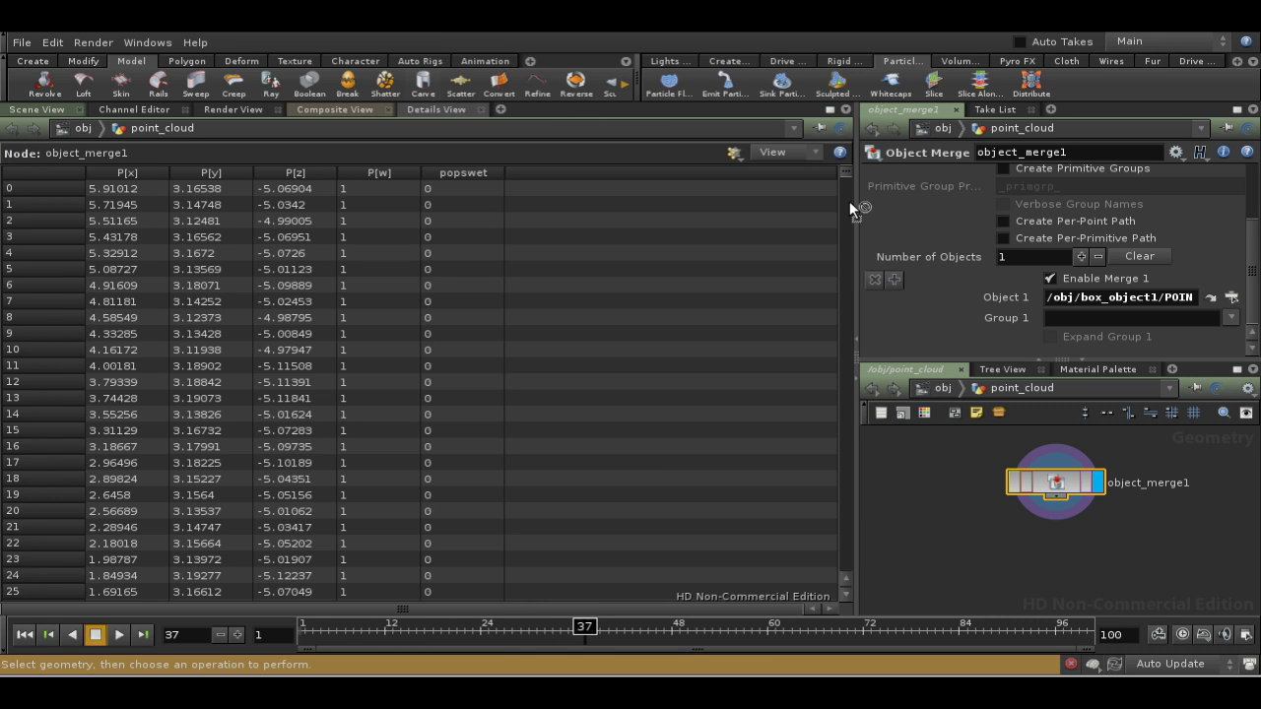
{"action": "mouse_move", "coordinate": [845, 178]}
{"action": "left_mouse_down"}
{"action": "mouse_move", "coordinate": [827, 394]}
{"action": "mouse_move", "coordinate": [848, 172]}
{"action": "mouse_move", "coordinate": [841, 183]}
{"action": "left_mouse_up"}
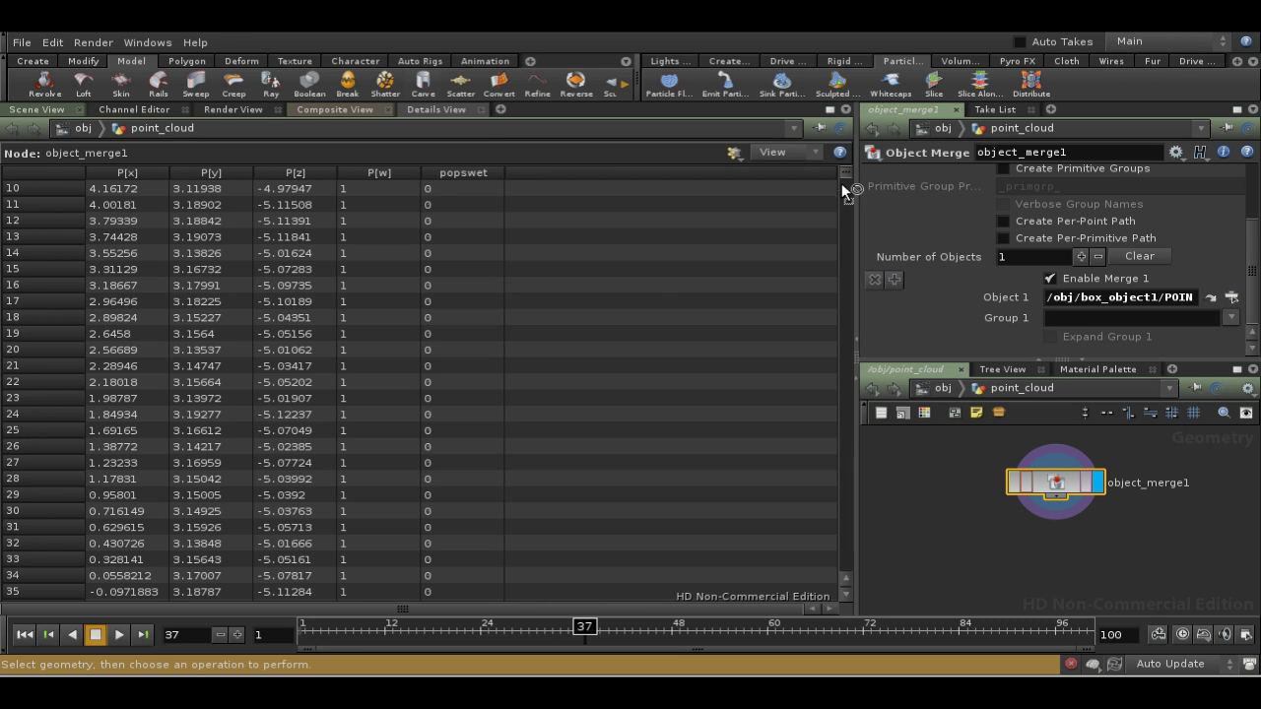
Return to the basic shader network inside the wetmap_surface material
{"action": "left_click", "coordinate": [949, 387]}
{"action": "left_click", "coordinate": [949, 387]}
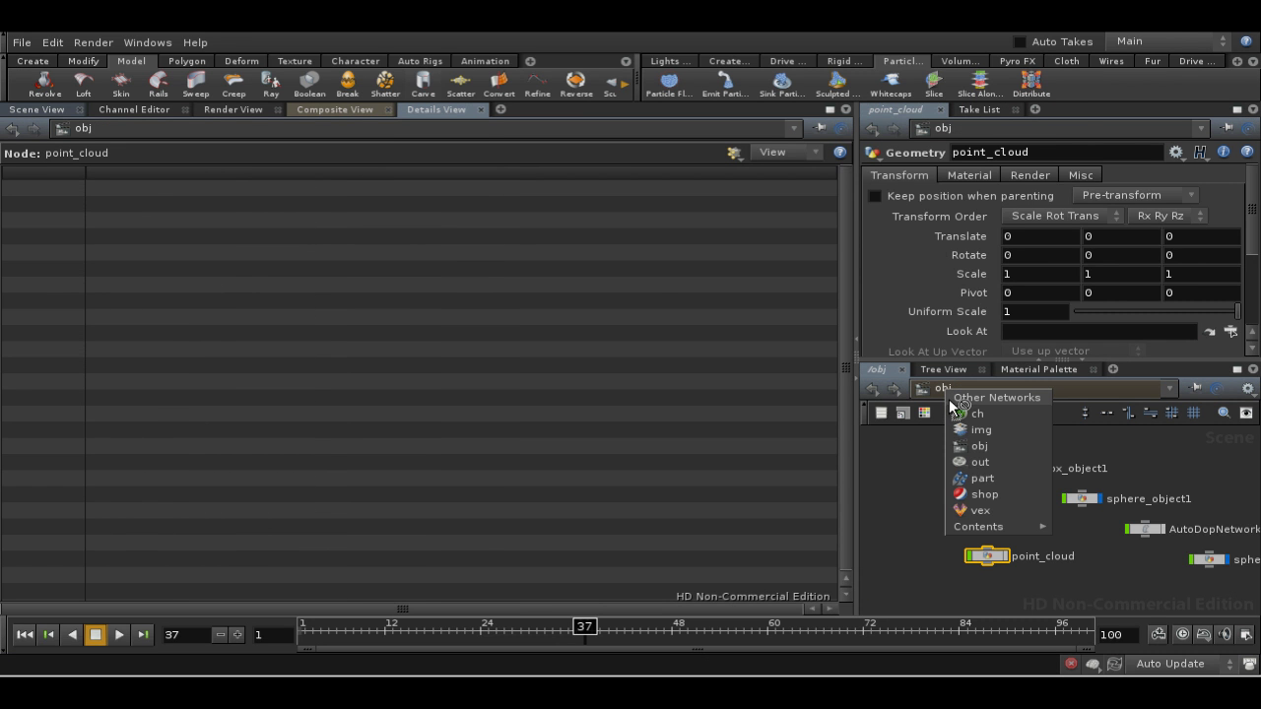
{"action": "left_click", "coordinate": [982, 494]}
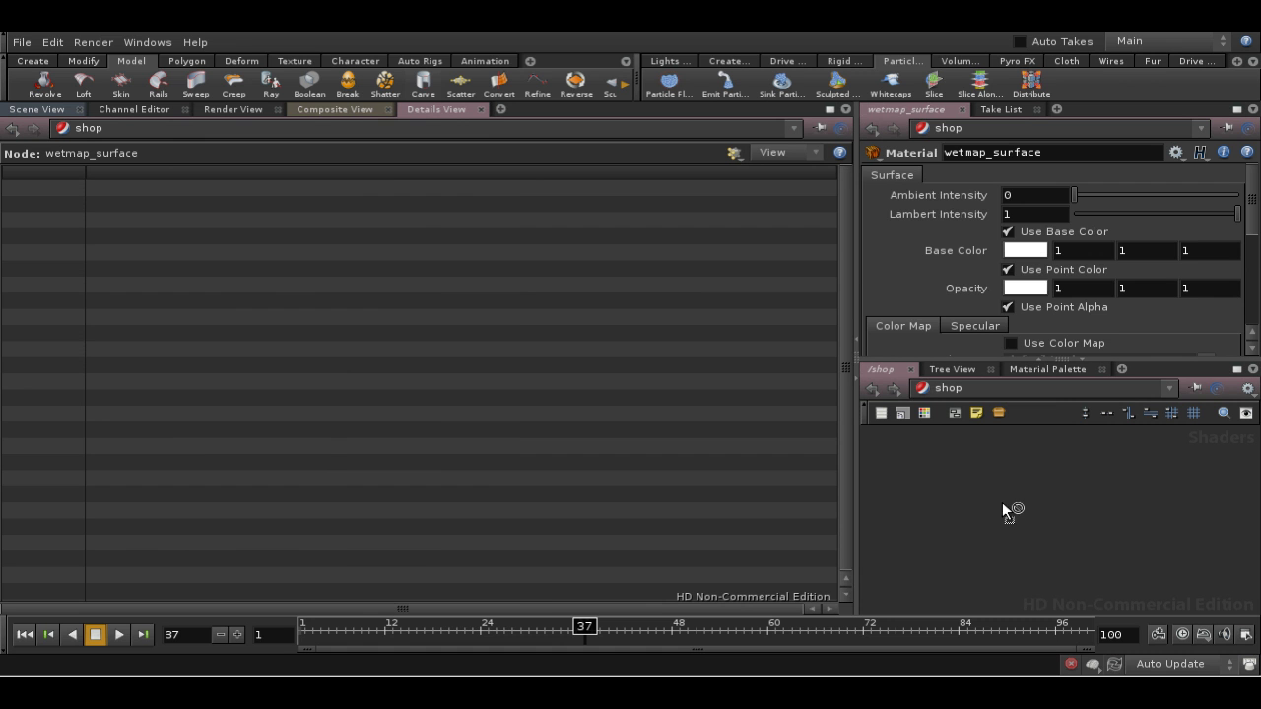
{"action": "left_click", "coordinate": [1093, 559]}
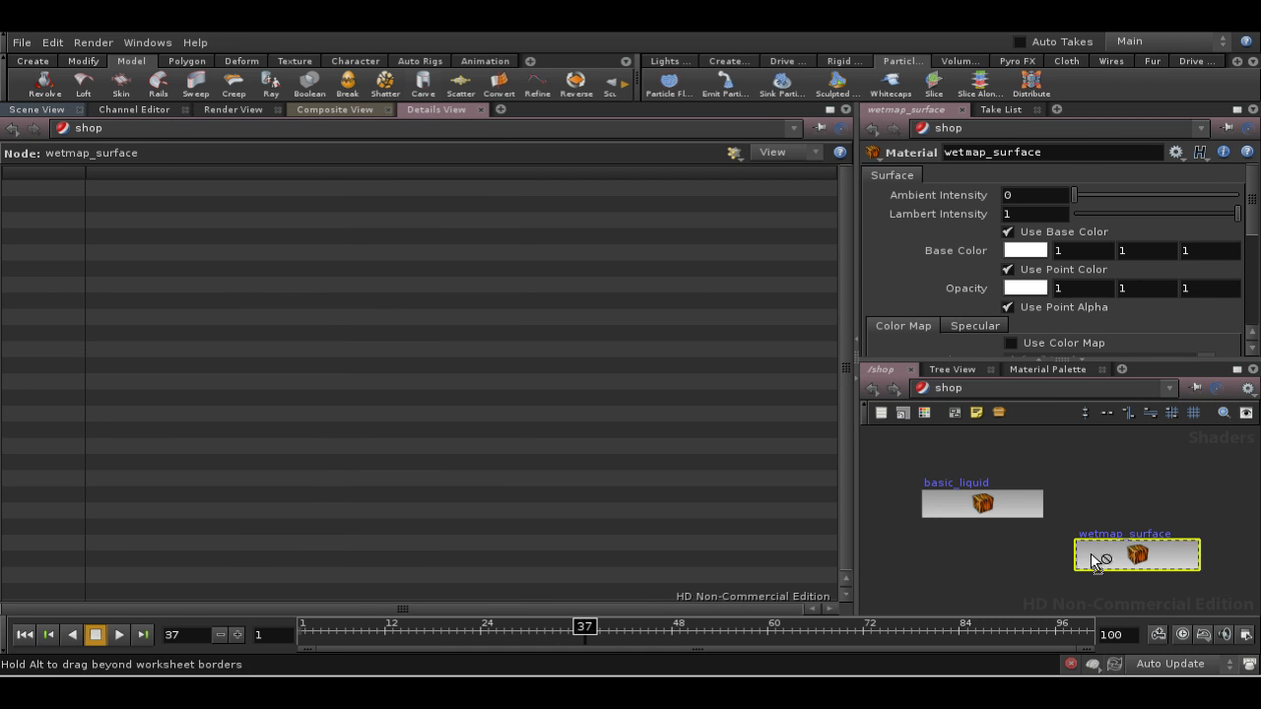
{"action": "double_click", "coordinate": [1093, 560]}
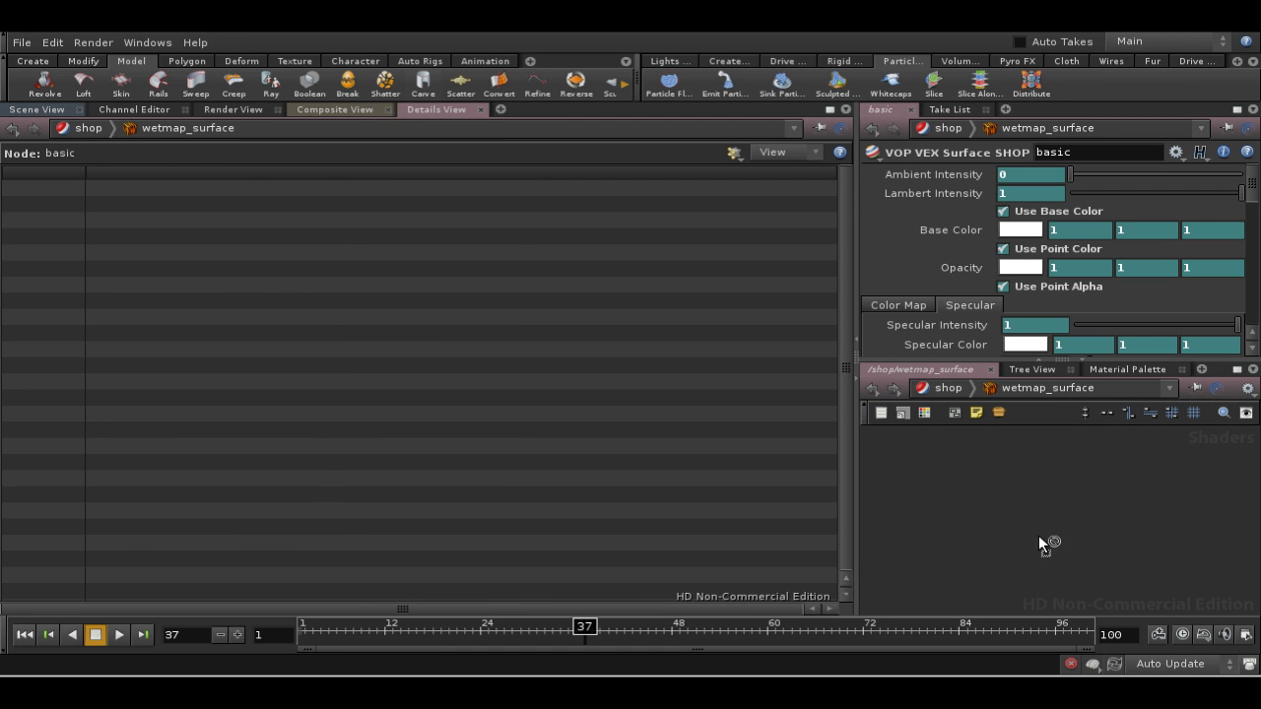
{"action": "left_click", "coordinate": [1237, 369]}
{"action": "double_click", "coordinate": [474, 401]}
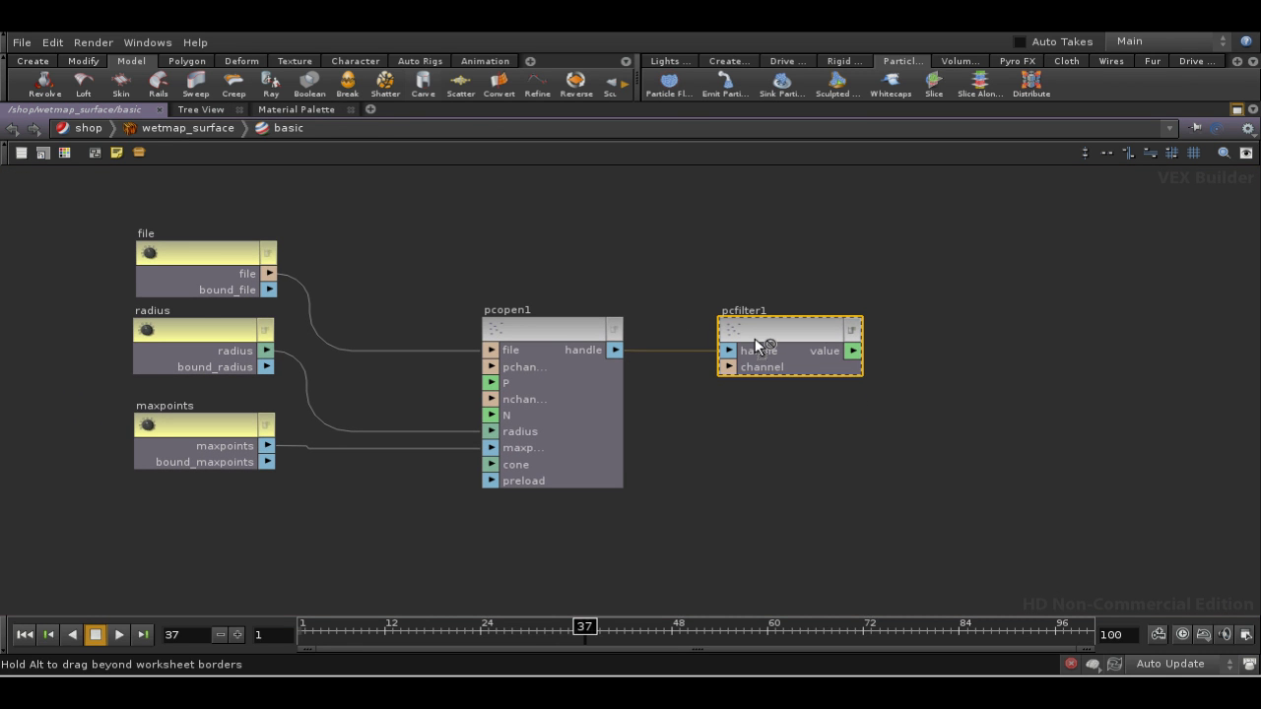
Wire pcopen1's handle output into pcfilter1's handle input, keeping Channel set to popswet
{"action": "key", "text": "p"}
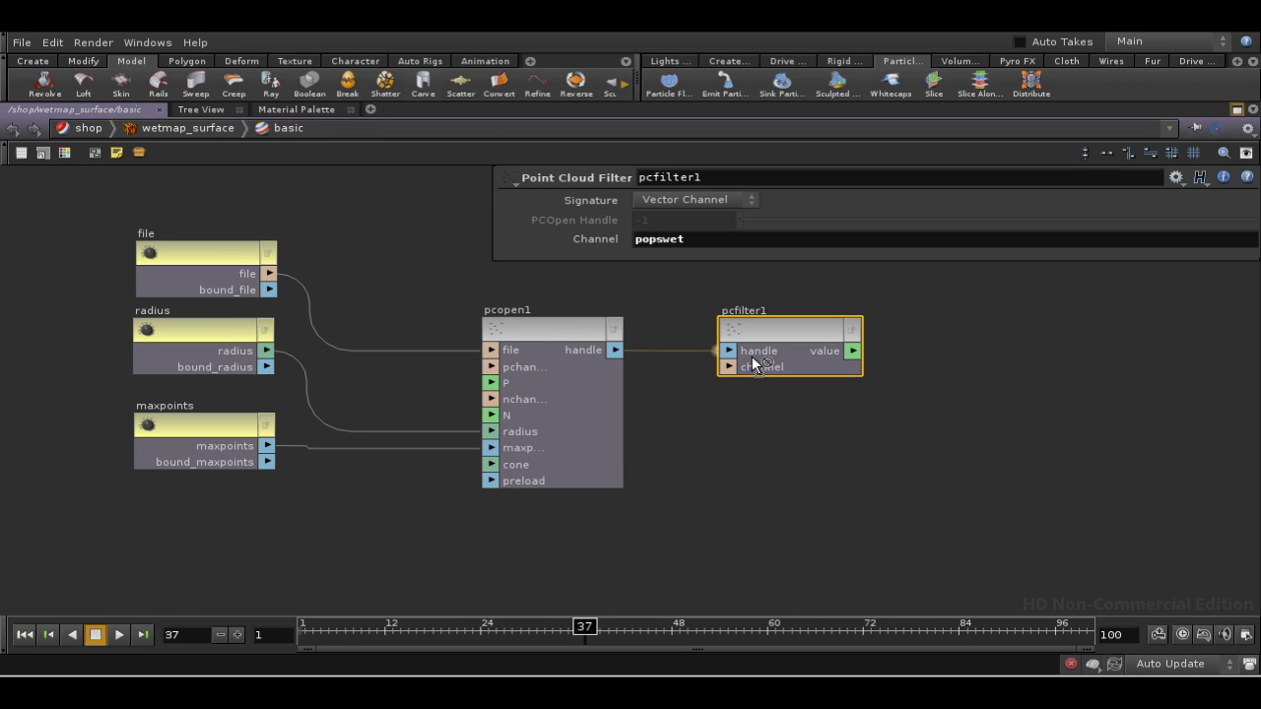
{"action": "left_click", "coordinate": [689, 359]}
{"action": "middle_click_drag", "start_coordinate": [742, 472], "coordinate": [603, 481]}
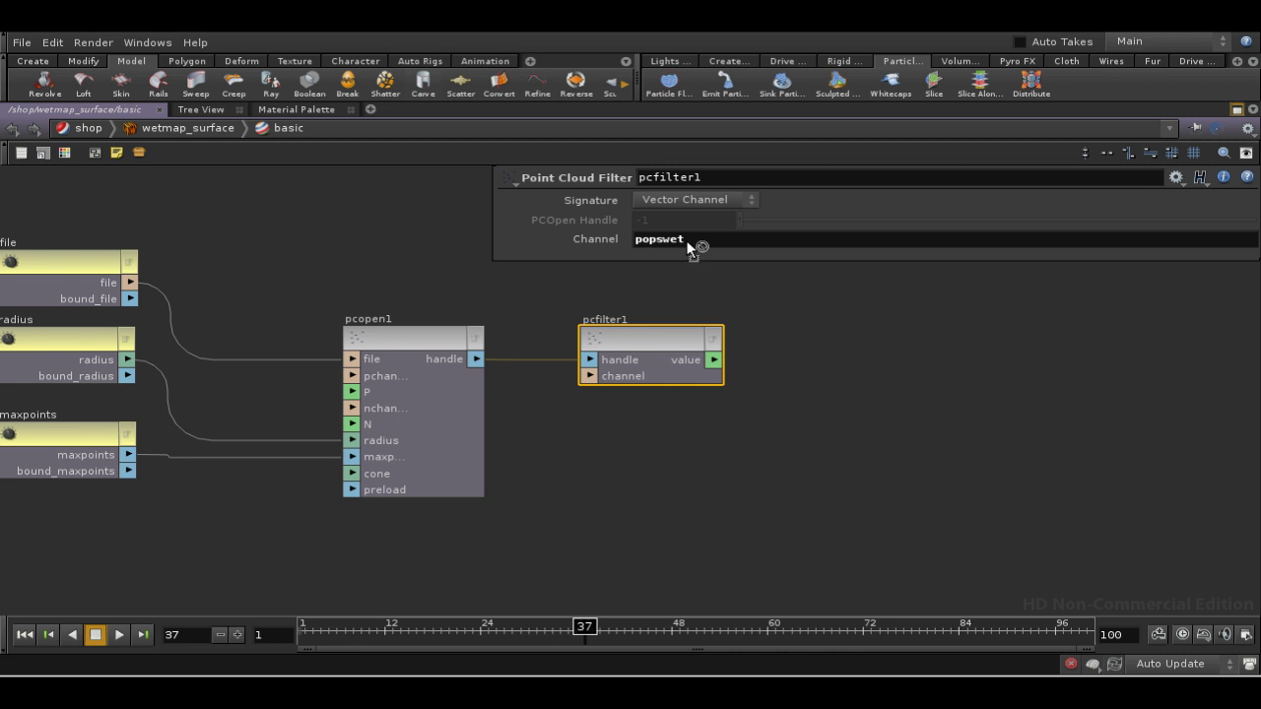
{"action": "middle_click_drag", "start_coordinate": [770, 426], "coordinate": [582, 449]}
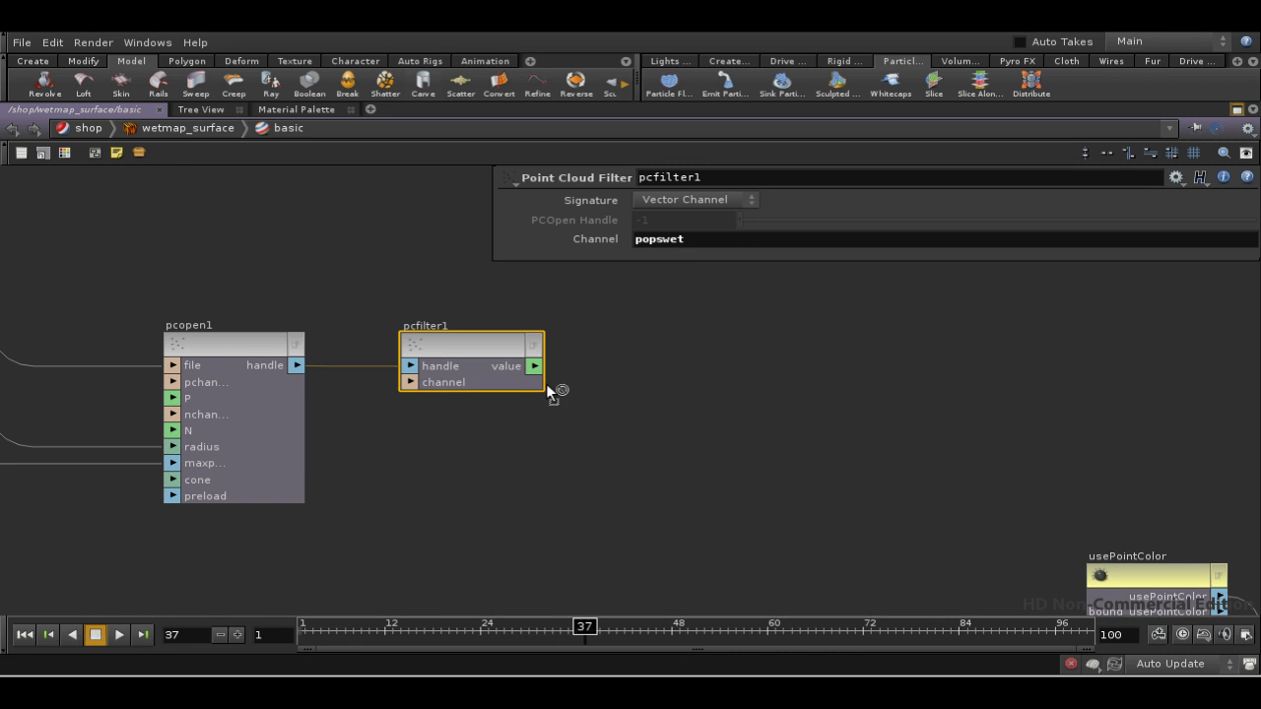
{"action": "middle_click_drag", "start_coordinate": [572, 526], "coordinate": [652, 455]}
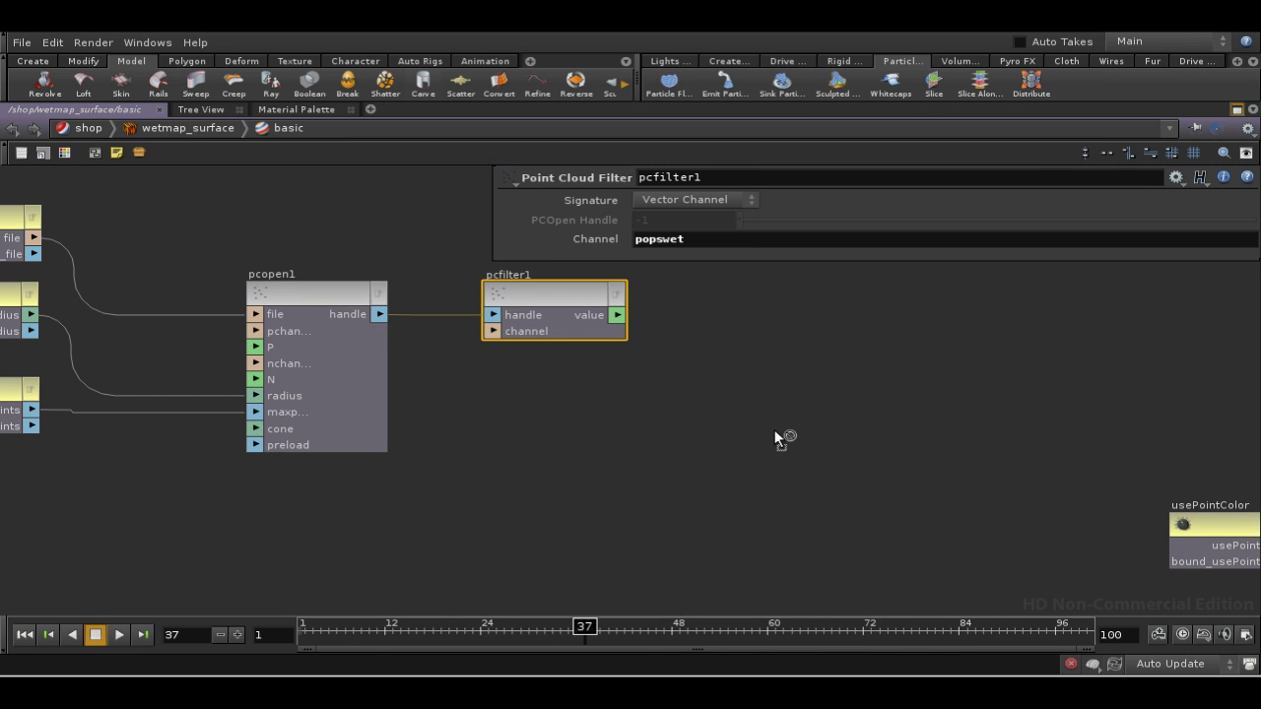
Add a Mix node (mix1) and wire pcfilter1's value into its bias
{"action": "key", "text": "Tab"}
{"action": "type", "text": "mi"}
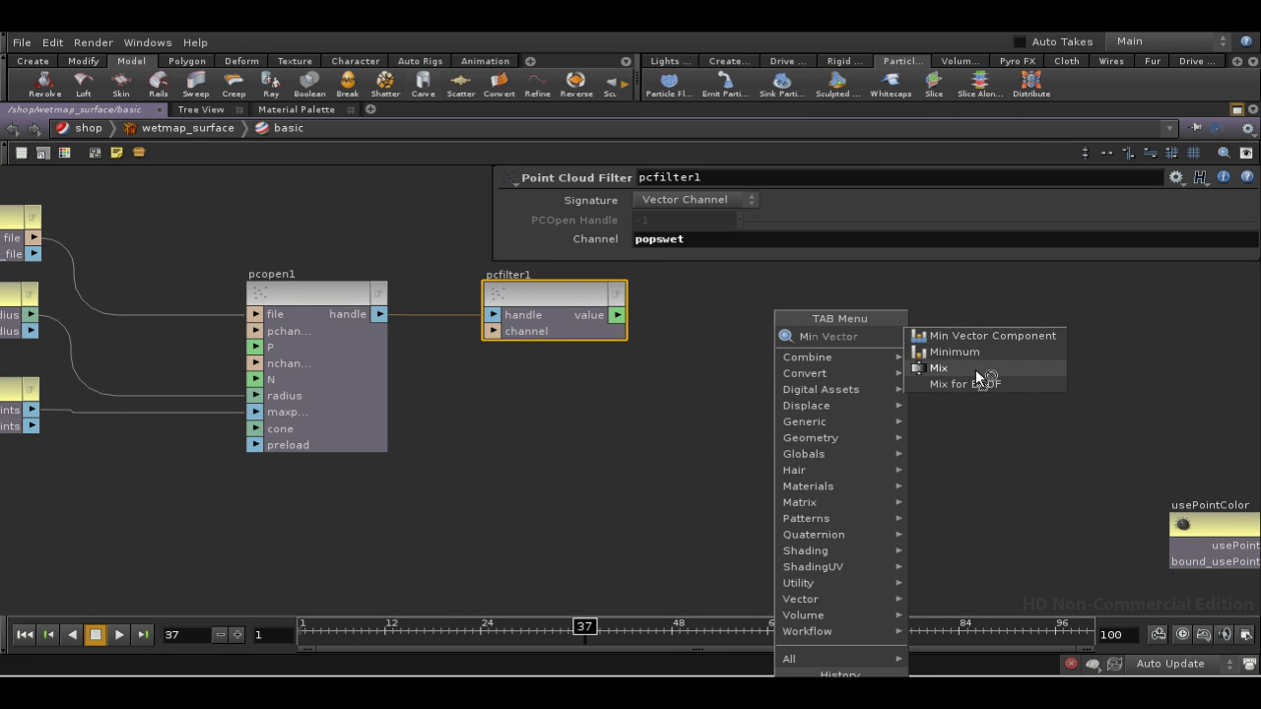
{"action": "left_click", "coordinate": [971, 366]}
{"action": "left_click", "coordinate": [852, 482]}
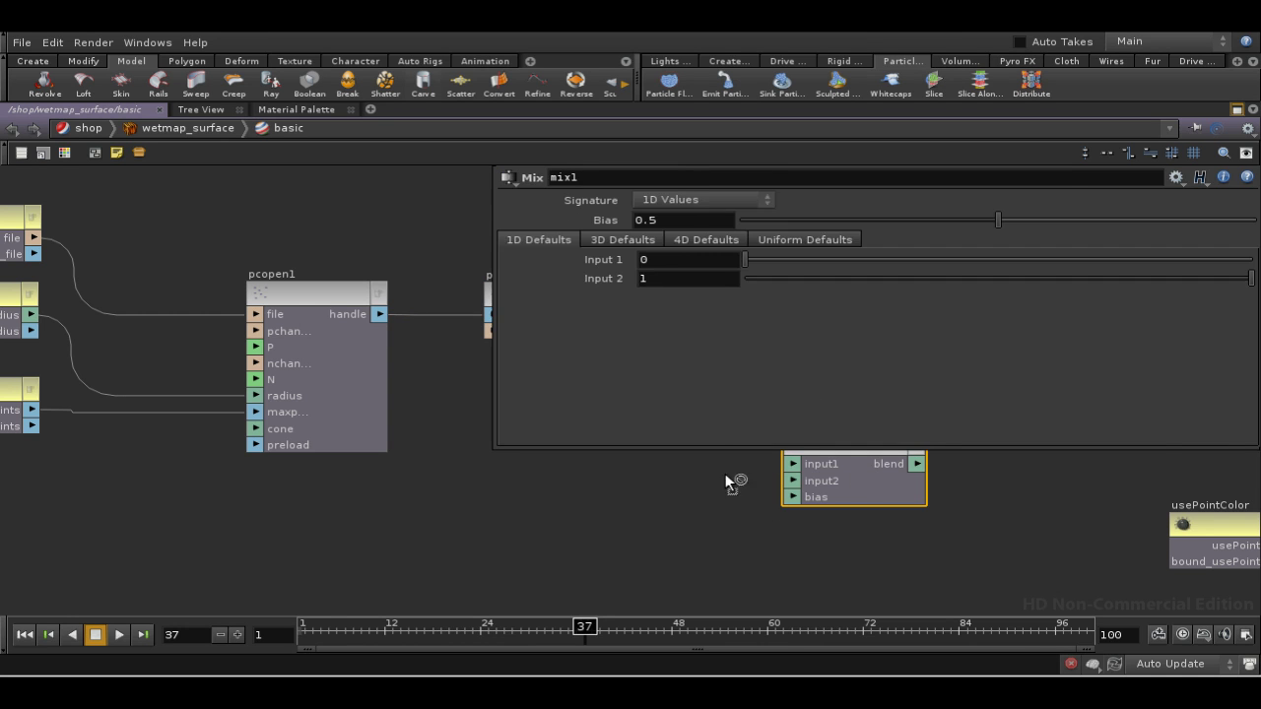
{"action": "key", "text": "p"}
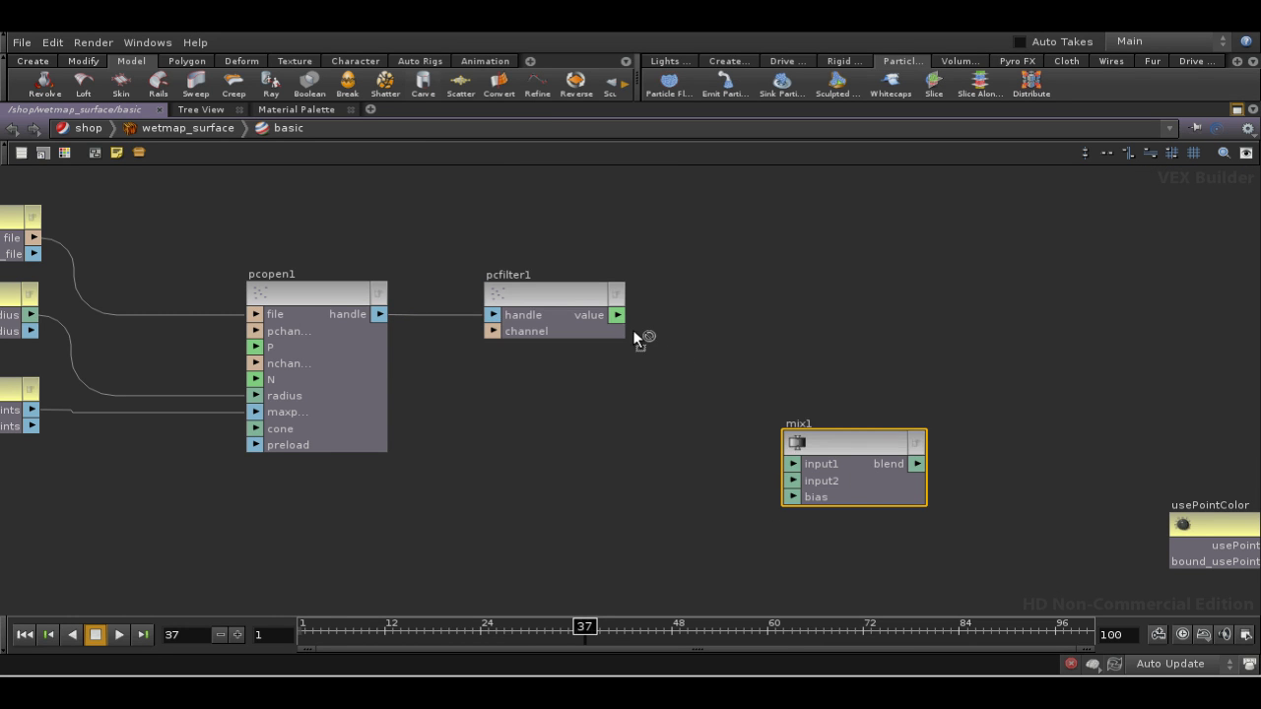
{"action": "middle_click_drag", "start_coordinate": [819, 518], "coordinate": [794, 417]}
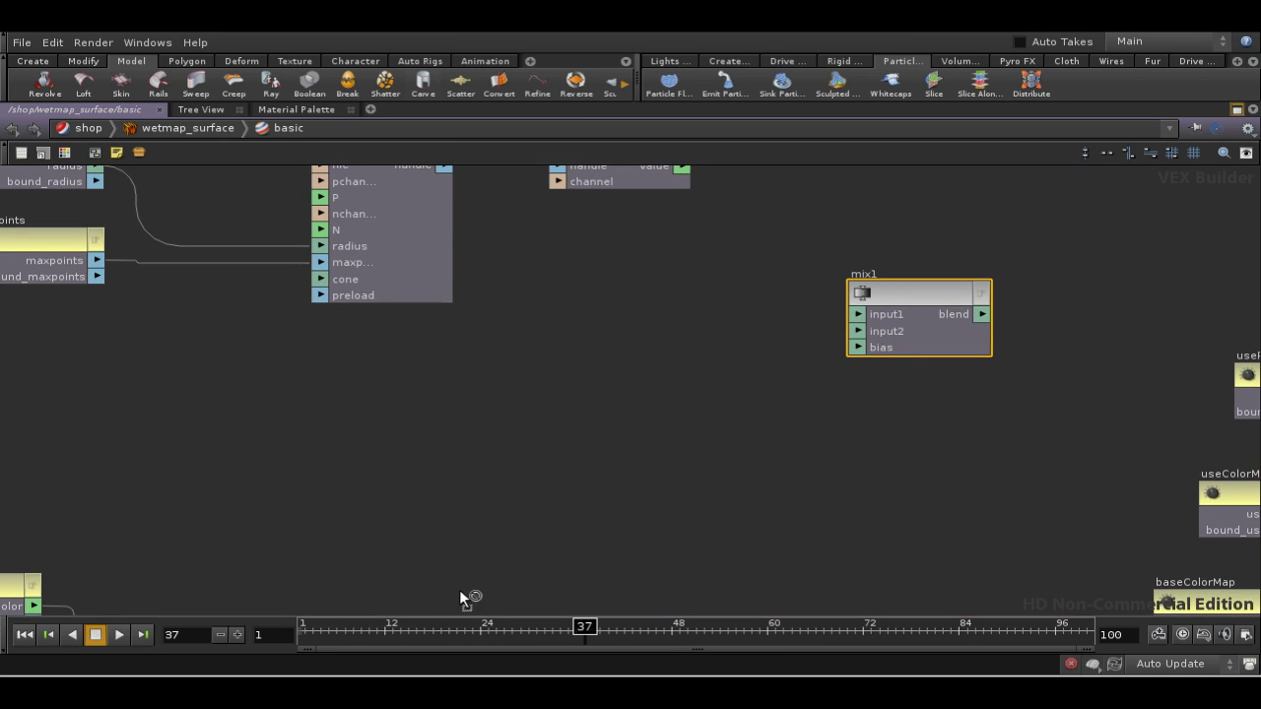
{"action": "middle_click_drag", "start_coordinate": [459, 589], "coordinate": [648, 543]}
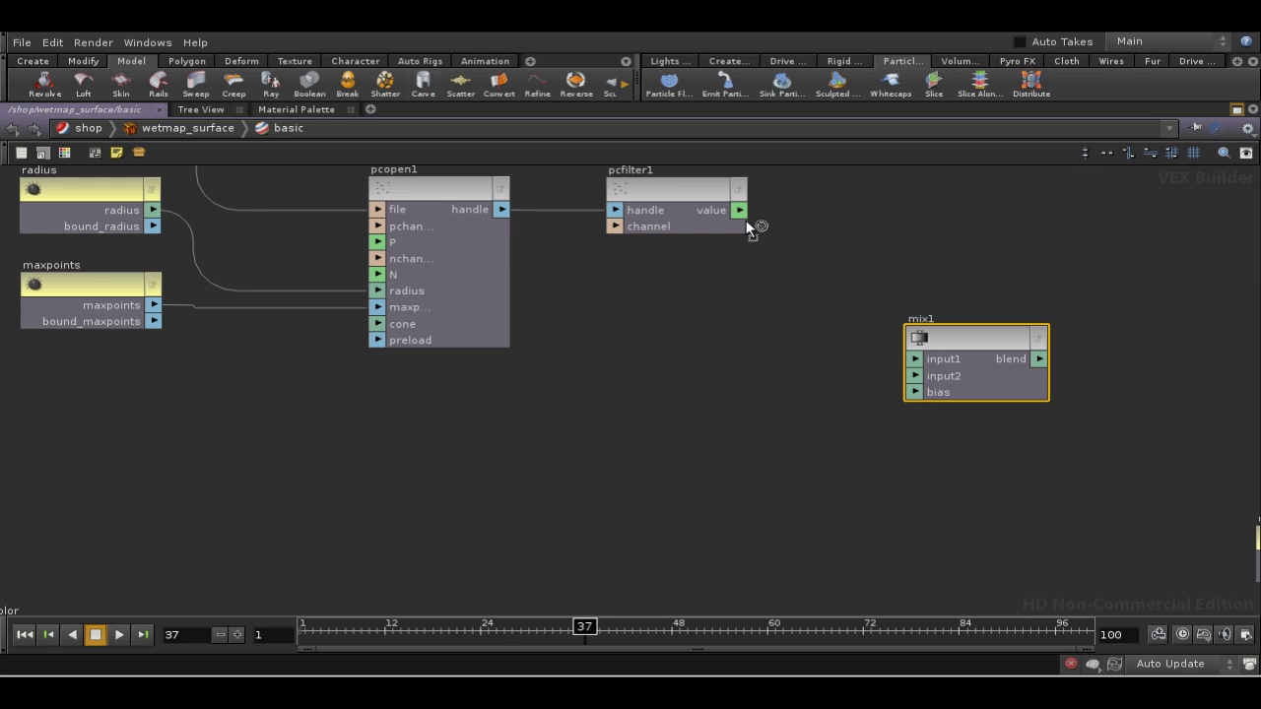
{"action": "left_click_drag", "start_coordinate": [738, 212], "coordinate": [790, 353]}
{"action": "left_click_drag", "start_coordinate": [875, 382], "coordinate": [912, 392]}
Wire baseColor into mix1's input1 and baseColorwet into its input2
{"action": "middle_click_drag", "start_coordinate": [936, 441], "coordinate": [928, 404]}
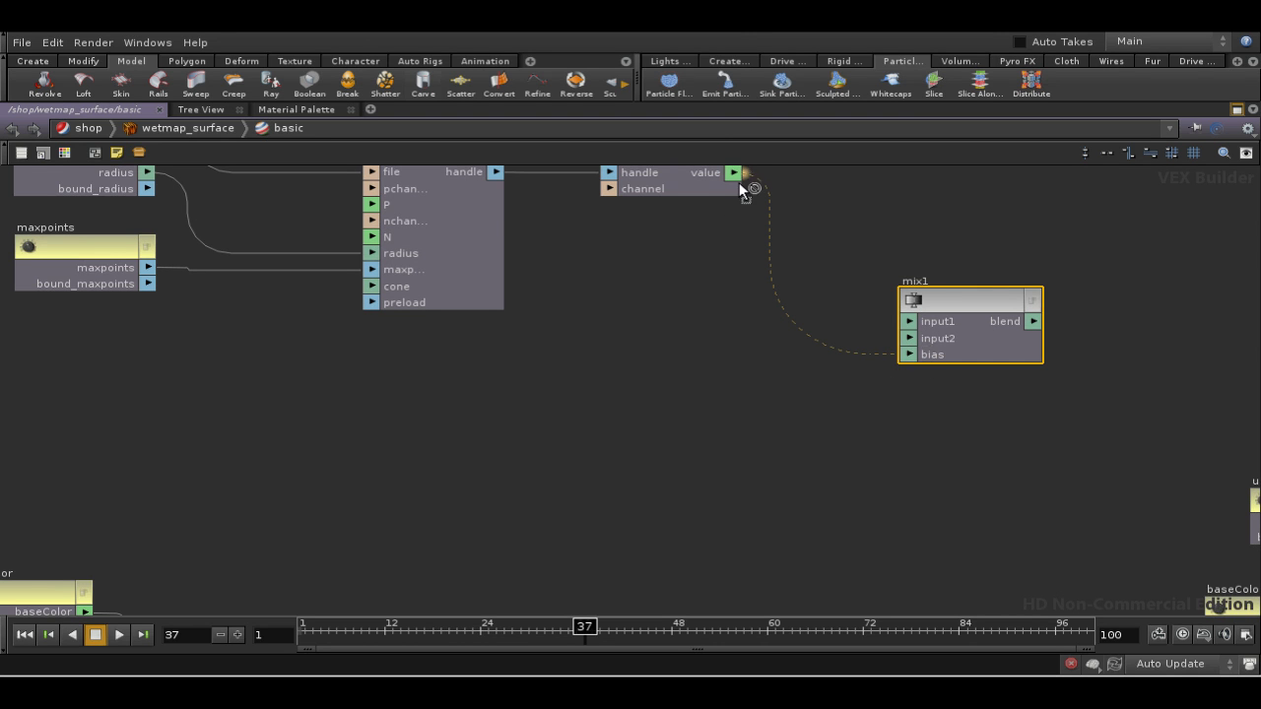
{"action": "middle_click_drag", "start_coordinate": [321, 586], "coordinate": [437, 511]}
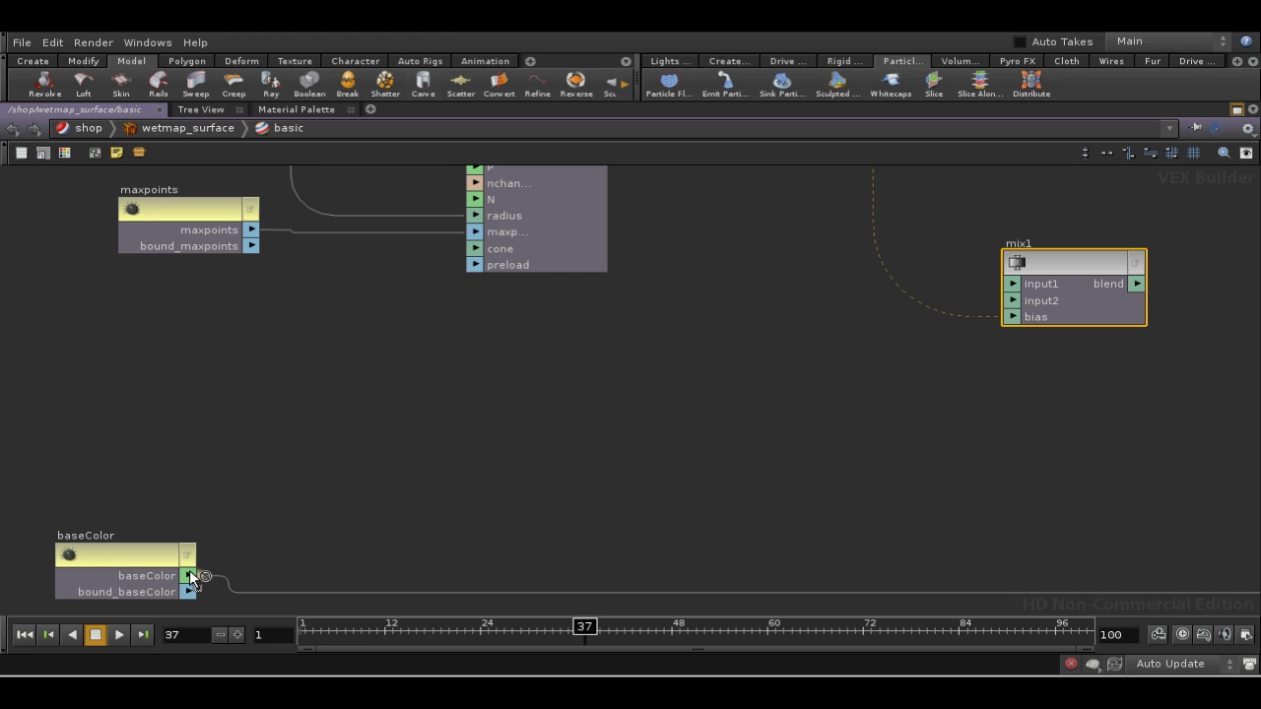
{"action": "left_click_drag", "start_coordinate": [189, 576], "coordinate": [1004, 286]}
{"action": "middle_click_drag", "start_coordinate": [699, 480], "coordinate": [704, 406]}
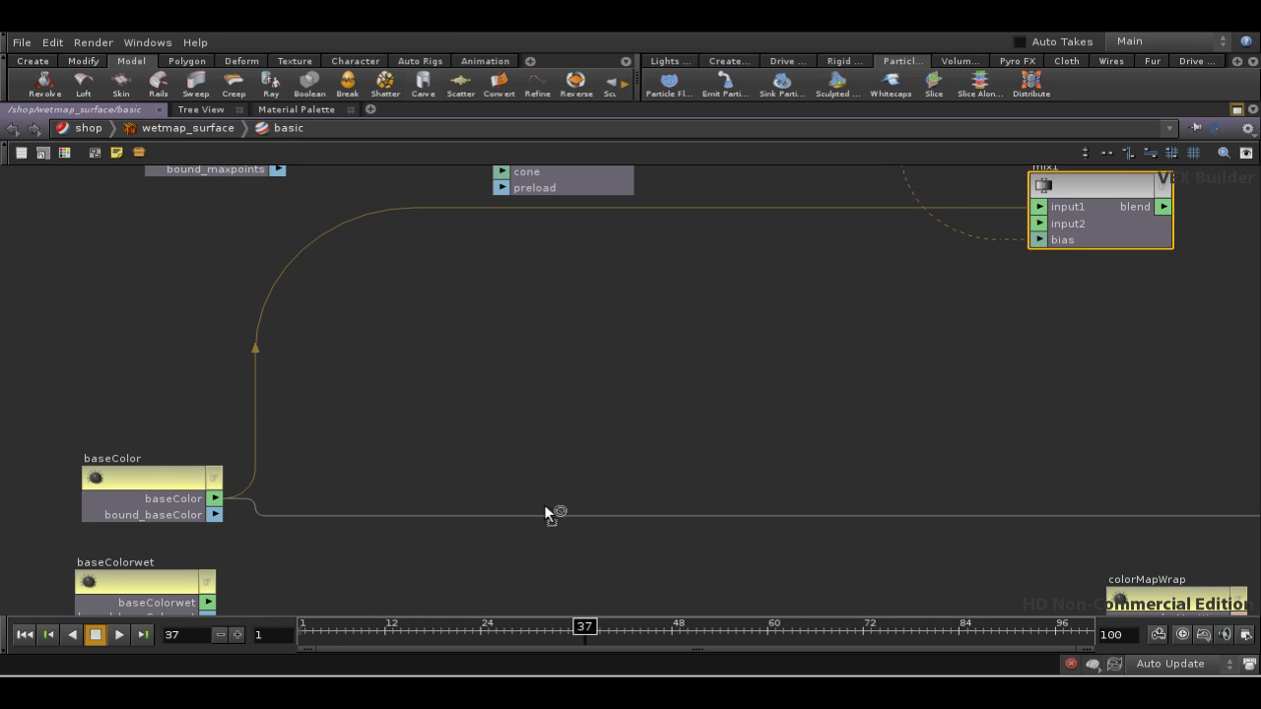
{"action": "left_click_drag", "start_coordinate": [208, 603], "coordinate": [895, 279]}
Connect mix1's blend output to surfacecolor1's base colour input
{"action": "middle_click_drag", "start_coordinate": [900, 396], "coordinate": [702, 342]}
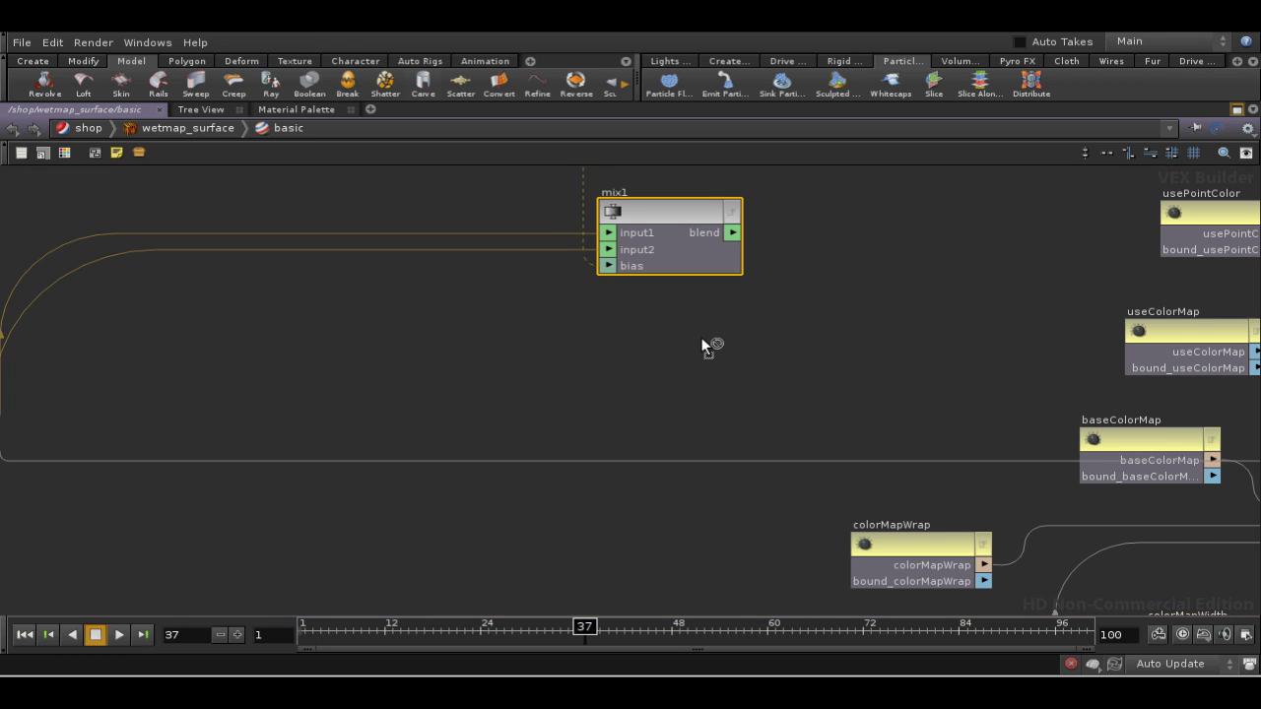
{"action": "left_click", "coordinate": [738, 236]}
{"action": "middle_click_drag", "start_coordinate": [859, 391], "coordinate": [658, 332]}
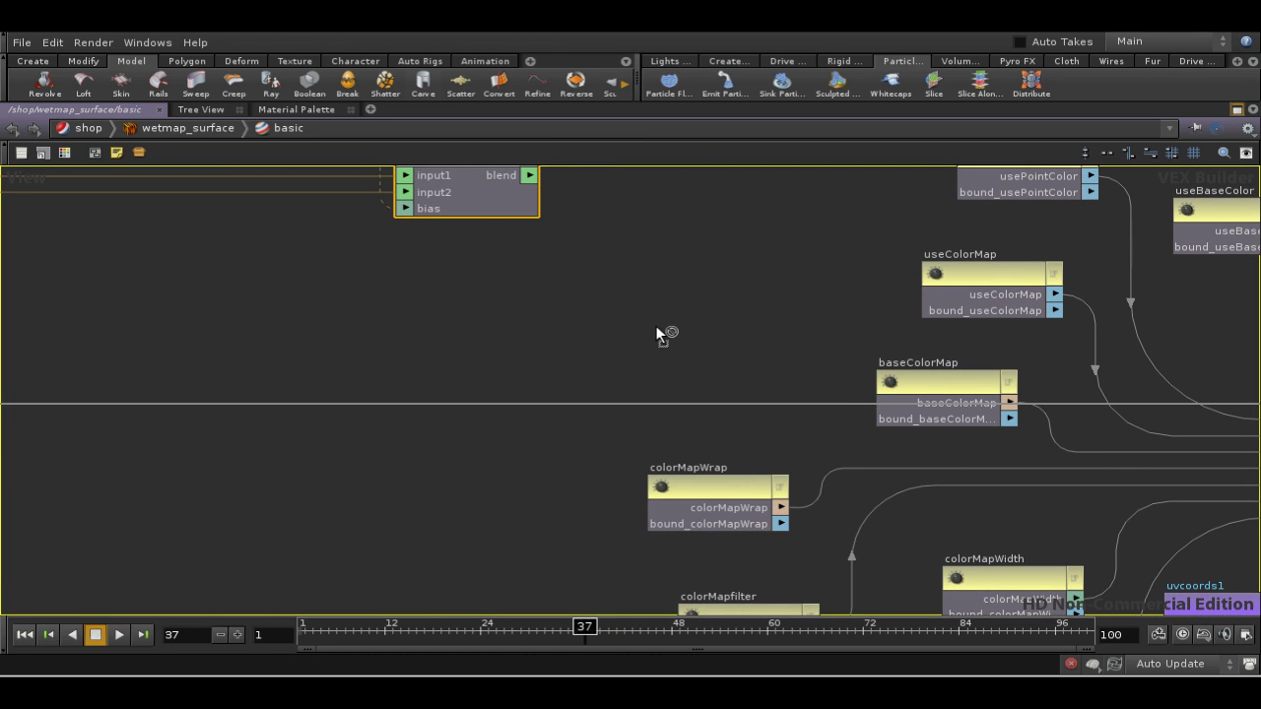
{"action": "middle_click_drag", "start_coordinate": [1151, 442], "coordinate": [703, 436]}
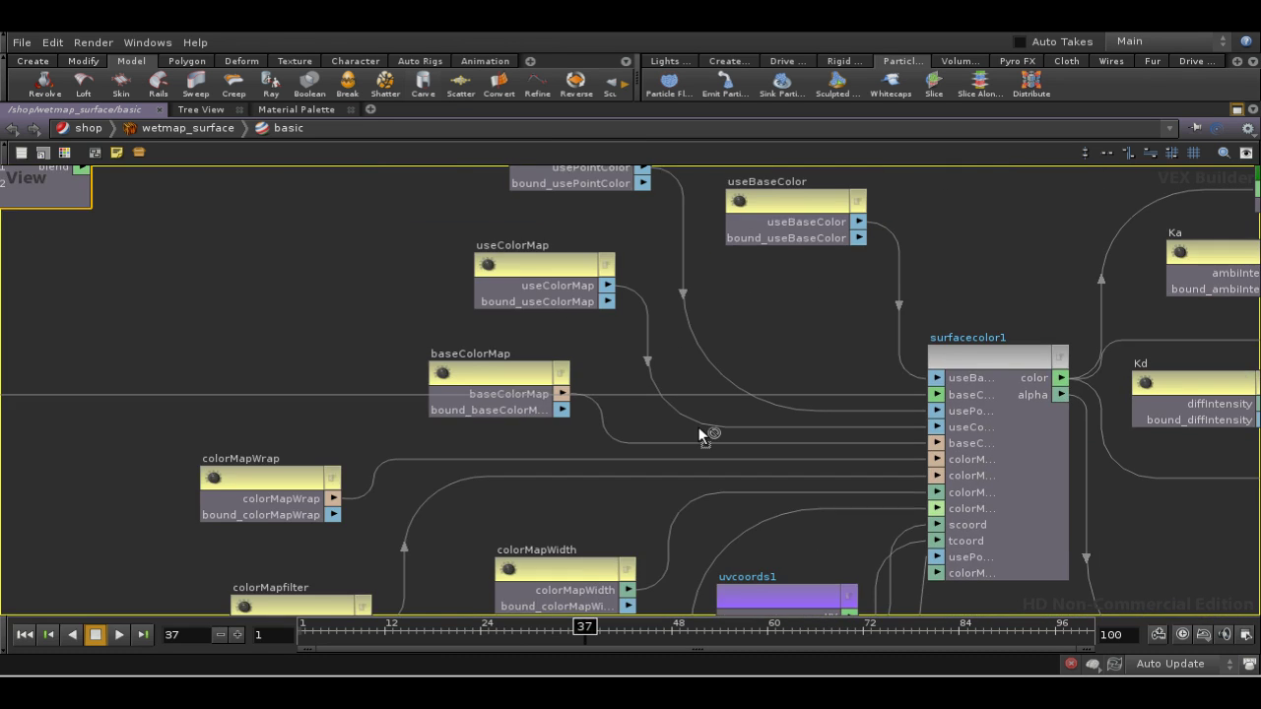
{"action": "left_click", "coordinate": [935, 391]}
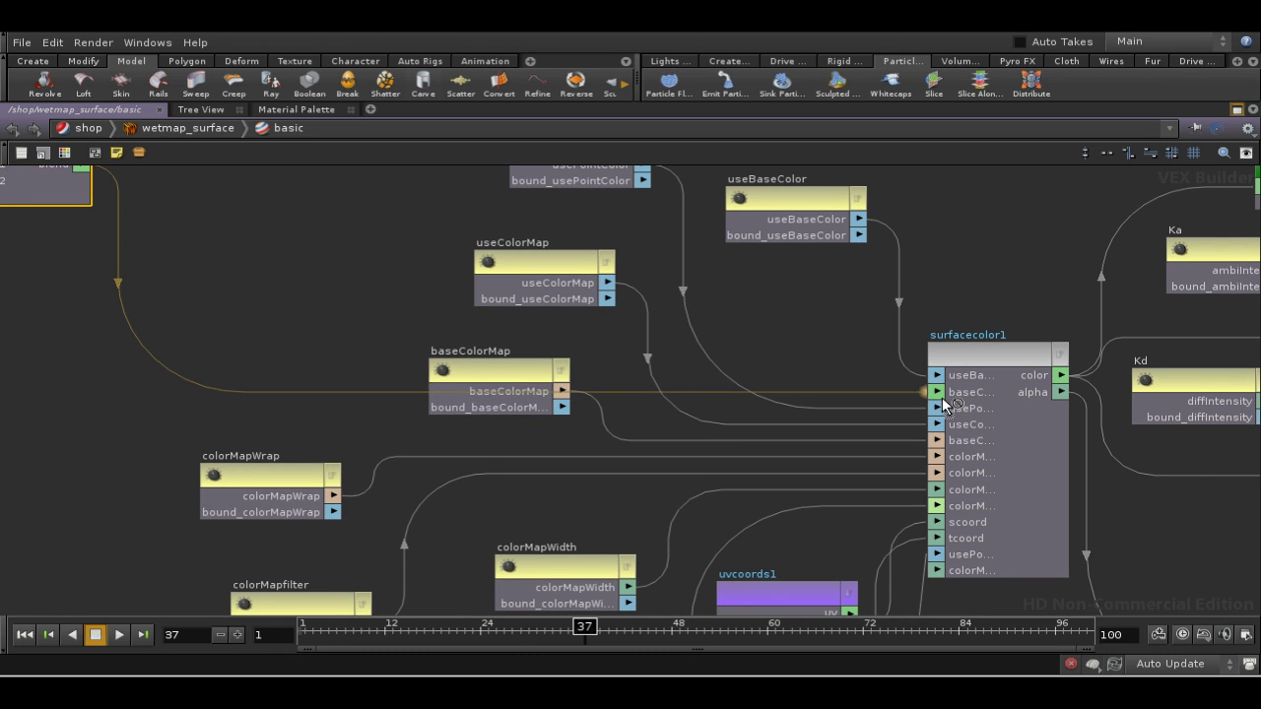
Duplicate mix1 as mix2 and place it below mix1
{"action": "middle_click_drag", "start_coordinate": [160, 431], "coordinate": [838, 496]}
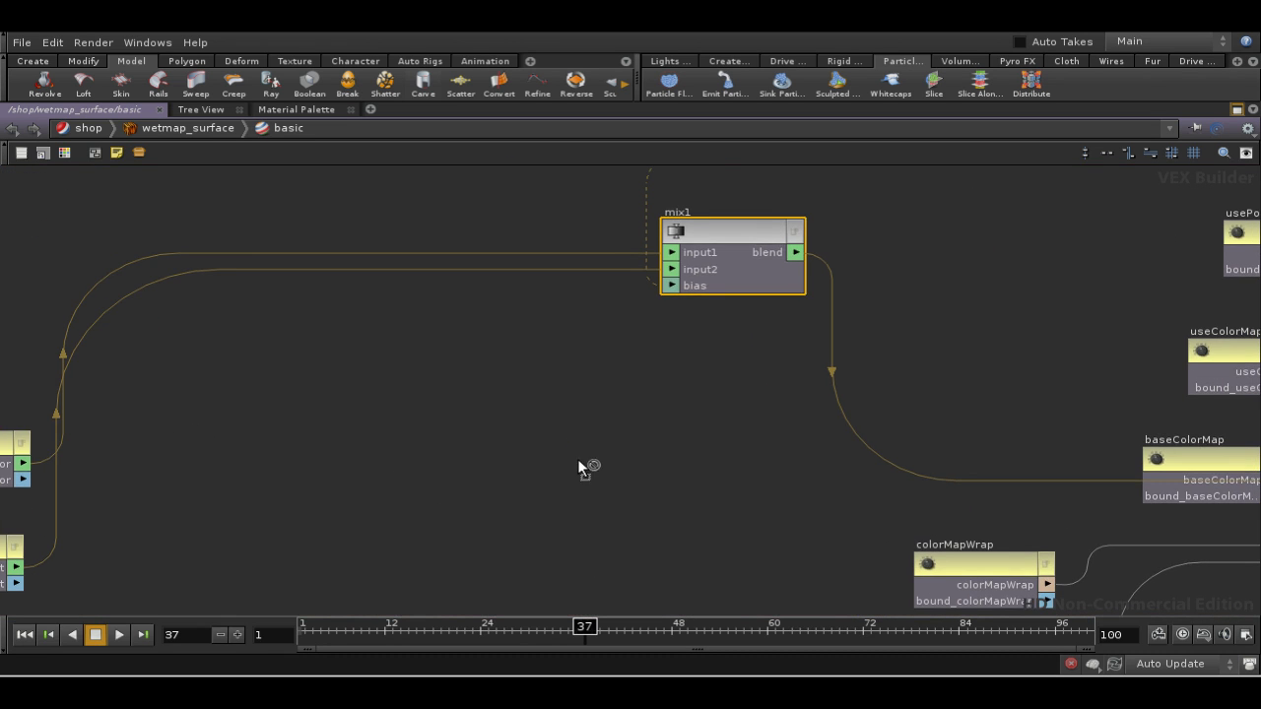
{"action": "middle_click_drag", "start_coordinate": [585, 470], "coordinate": [605, 514]}
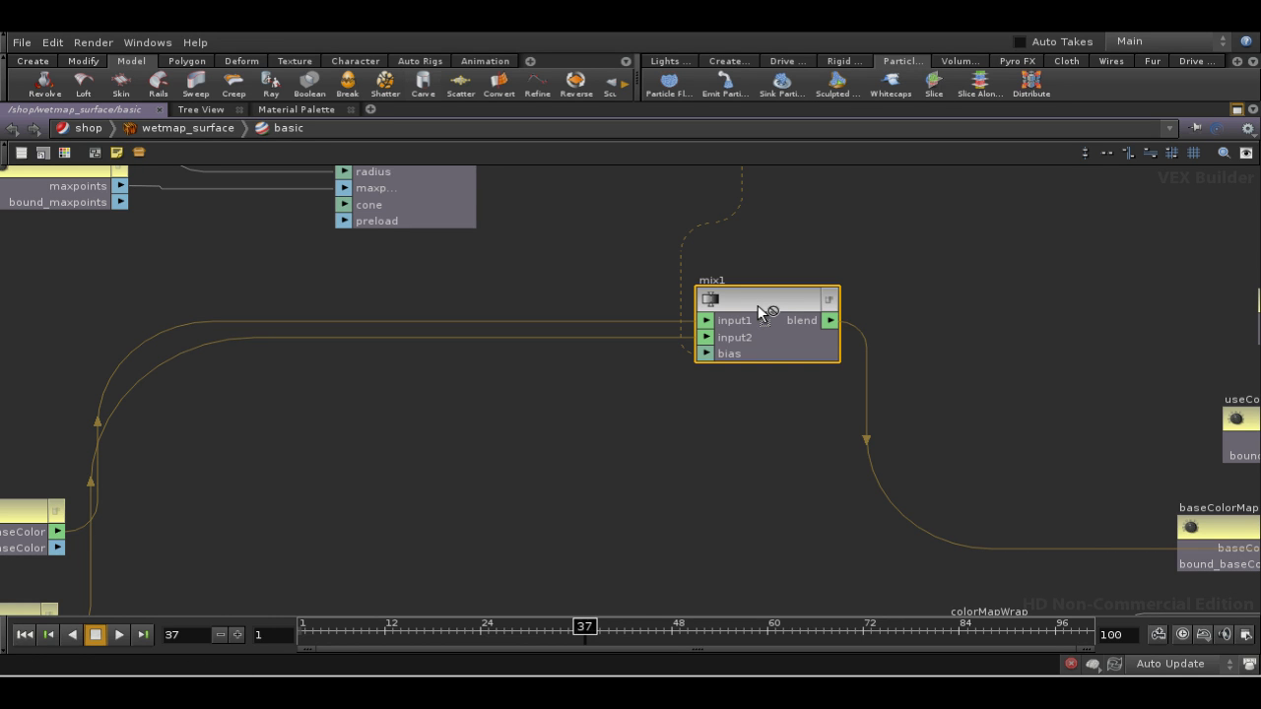
{"action": "key", "text": "ctrl+c"}
{"action": "key", "text": "ctrl+v"}
{"action": "left_click_drag", "start_coordinate": [916, 365], "coordinate": [670, 492]}
{"action": "middle_click_drag", "start_coordinate": [802, 515], "coordinate": [821, 309]}
Wire Ks into mix2's input1 and Kswet into its input2
{"action": "middle_click_drag", "start_coordinate": [562, 446], "coordinate": [746, 303]}
{"action": "left_click", "coordinate": [289, 500]}
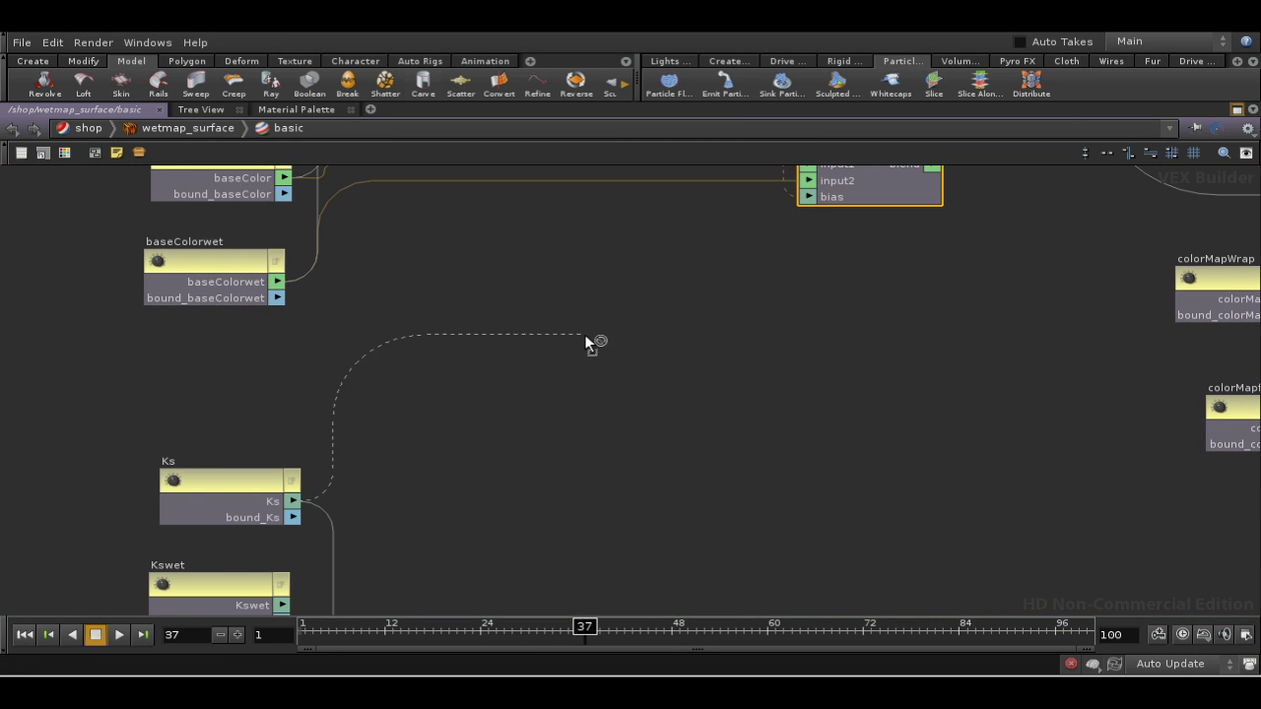
{"action": "middle_click_drag", "start_coordinate": [591, 344], "coordinate": [560, 394]}
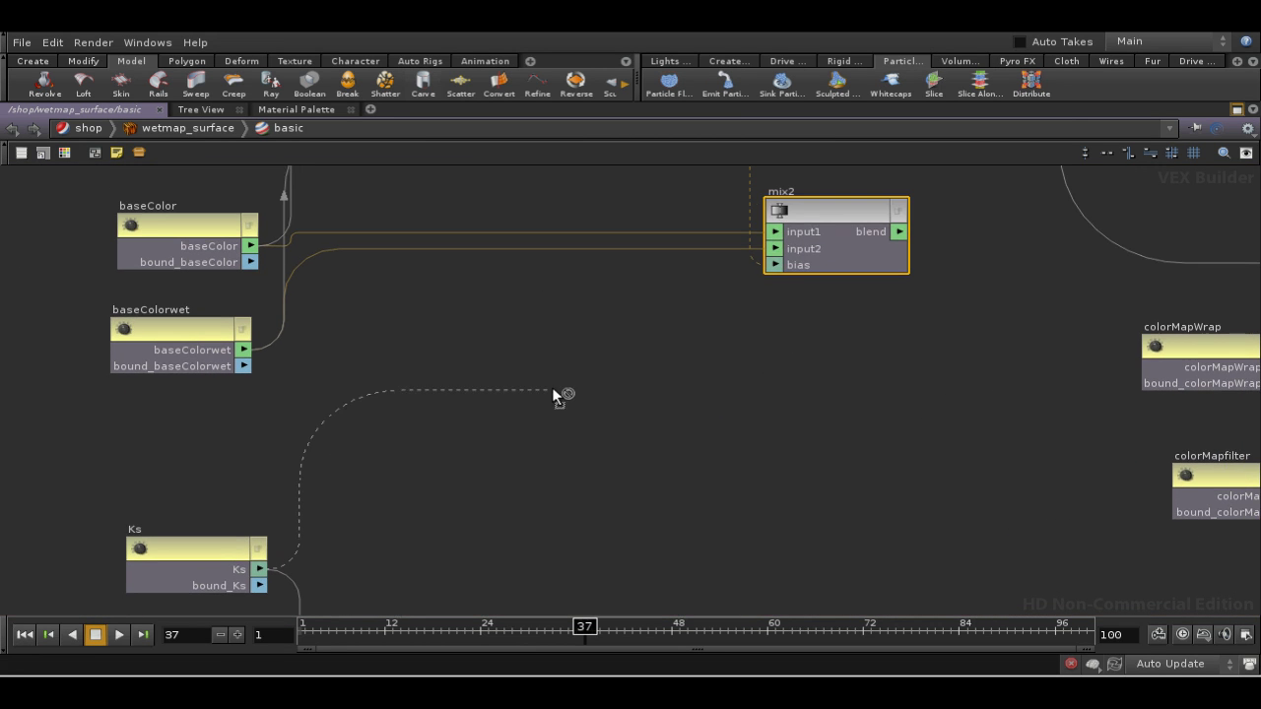
{"action": "left_click", "coordinate": [788, 235]}
{"action": "middle_click_drag", "start_coordinate": [354, 580], "coordinate": [383, 455]}
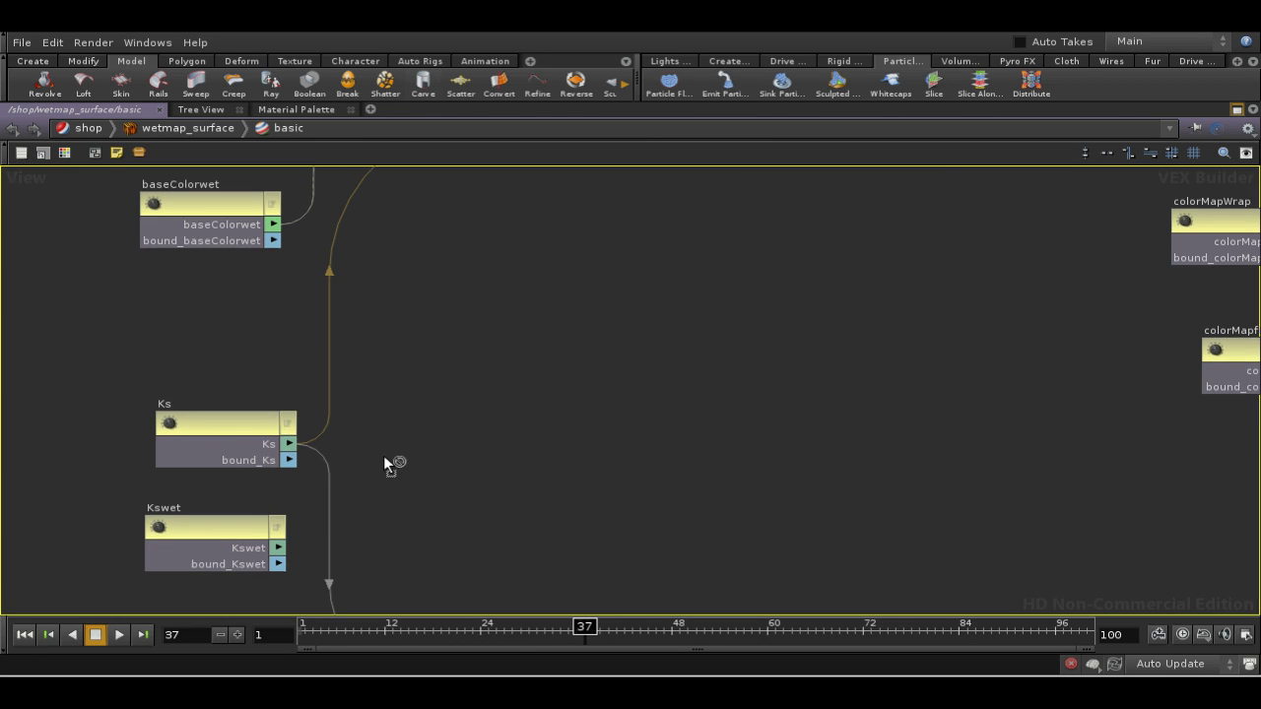
{"action": "left_click", "coordinate": [284, 549]}
{"action": "middle_click_drag", "start_coordinate": [568, 371], "coordinate": [412, 557]}
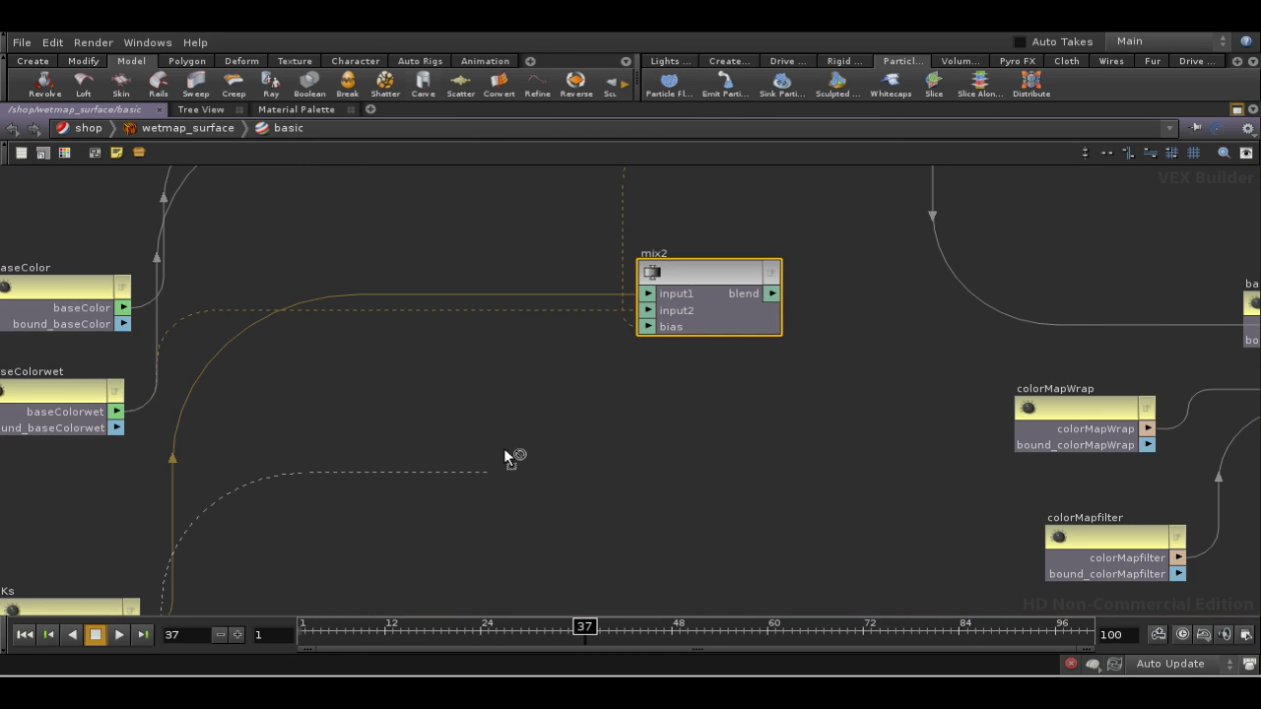
{"action": "left_click", "coordinate": [658, 313]}
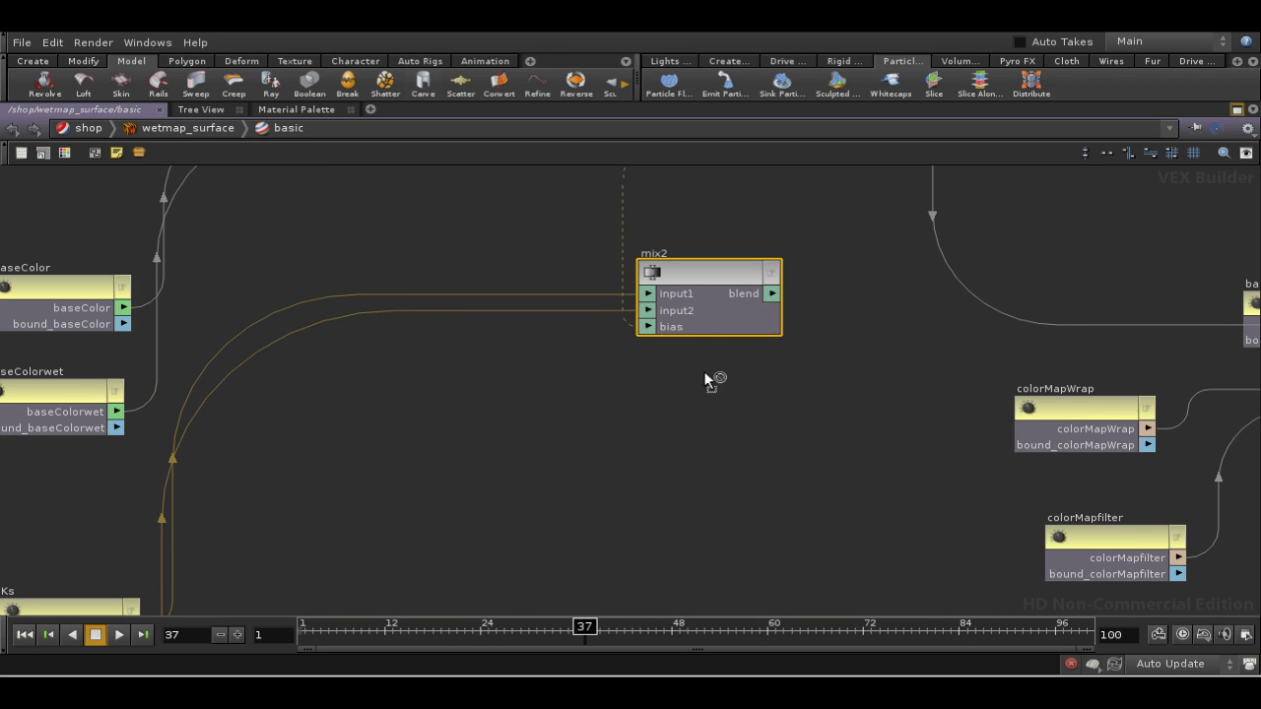
Connect mix2's blend output to specSubNet's Ks input
{"action": "middle_click_drag", "start_coordinate": [704, 371], "coordinate": [369, 614]}
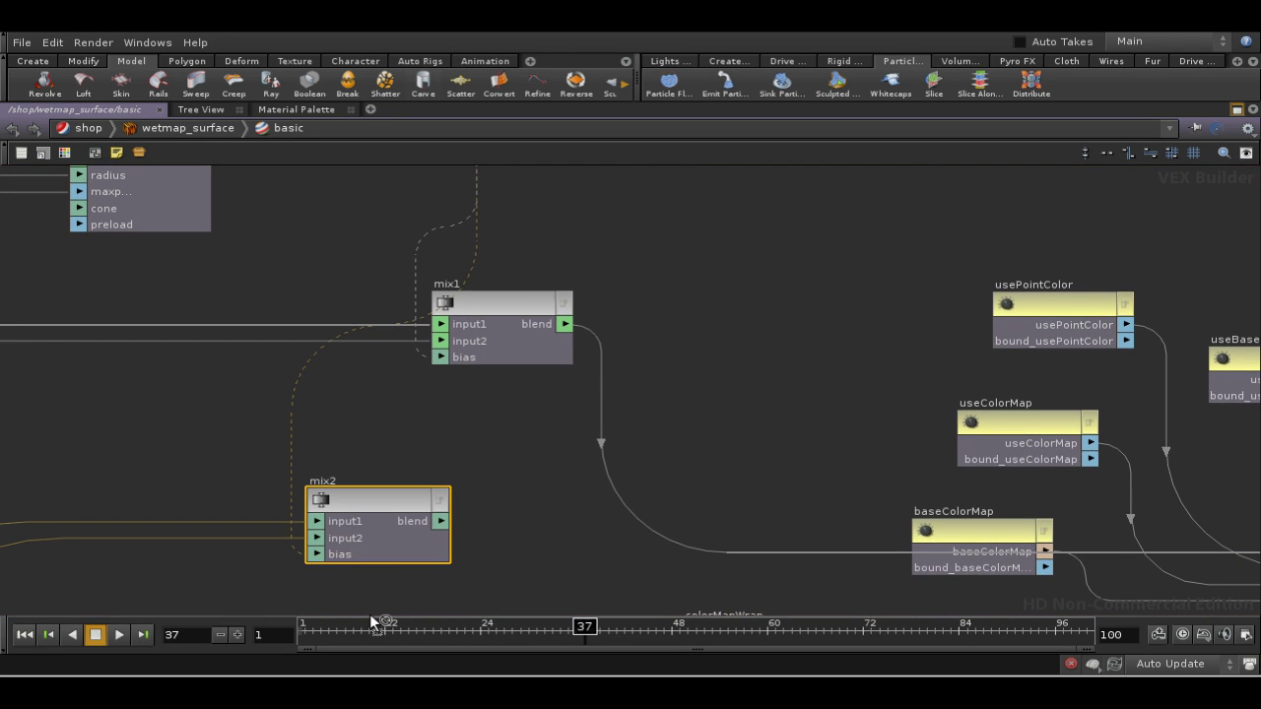
{"action": "left_click", "coordinate": [440, 521]}
{"action": "middle_click_drag", "start_coordinate": [509, 553], "coordinate": [475, 478]}
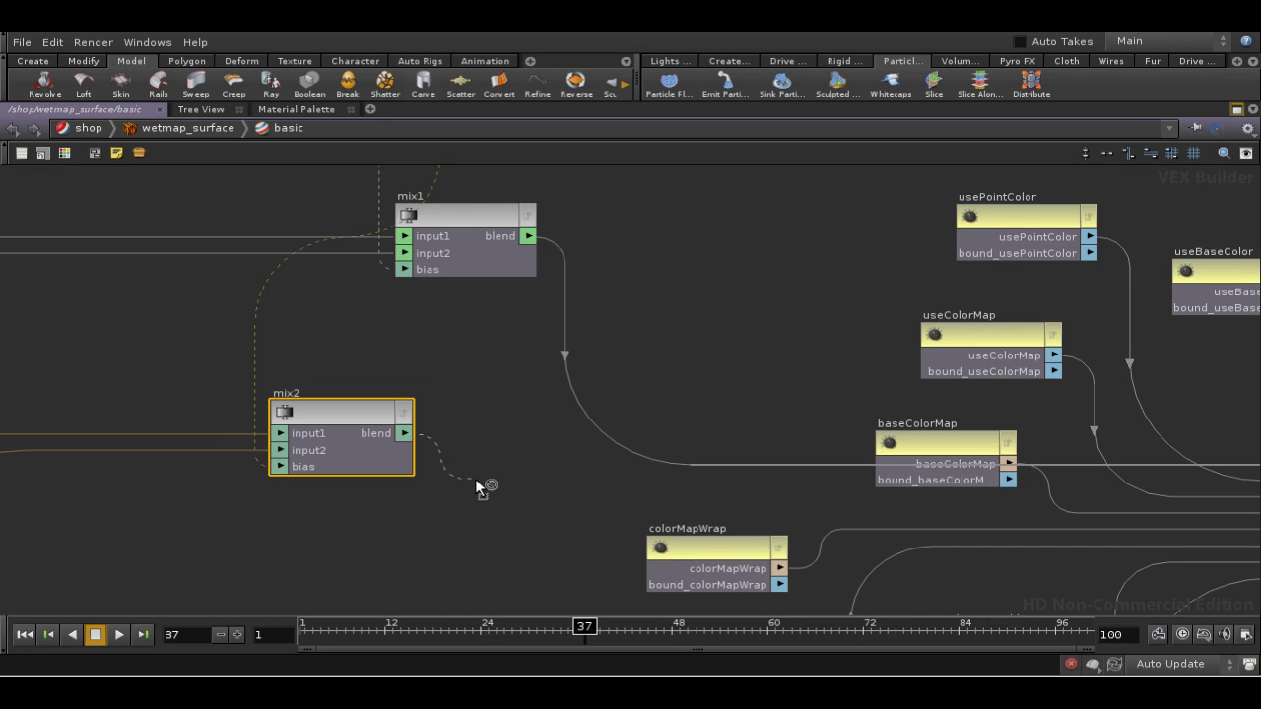
{"action": "middle_click_drag", "start_coordinate": [484, 542], "coordinate": [501, 383]}
{"action": "middle_click_drag", "start_coordinate": [526, 509], "coordinate": [394, 413]}
{"action": "middle_click_drag", "start_coordinate": [836, 450], "coordinate": [515, 427]}
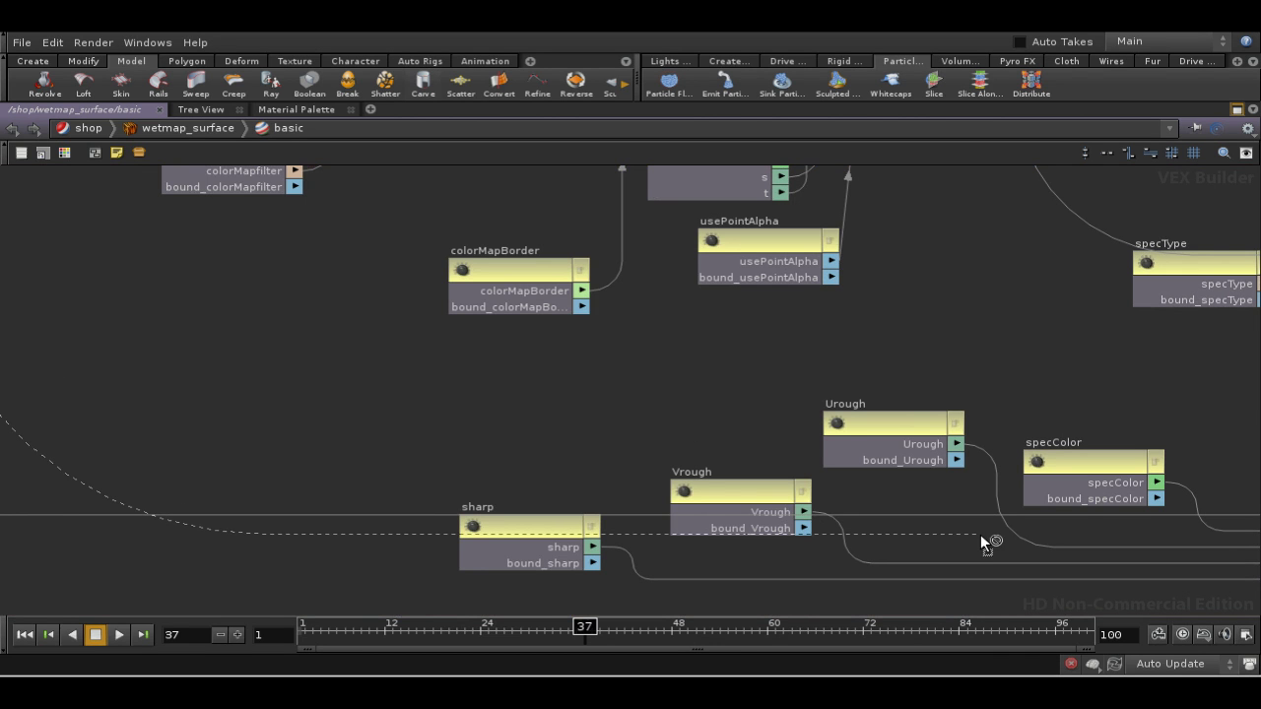
{"action": "middle_click_drag", "start_coordinate": [984, 537], "coordinate": [697, 522]}
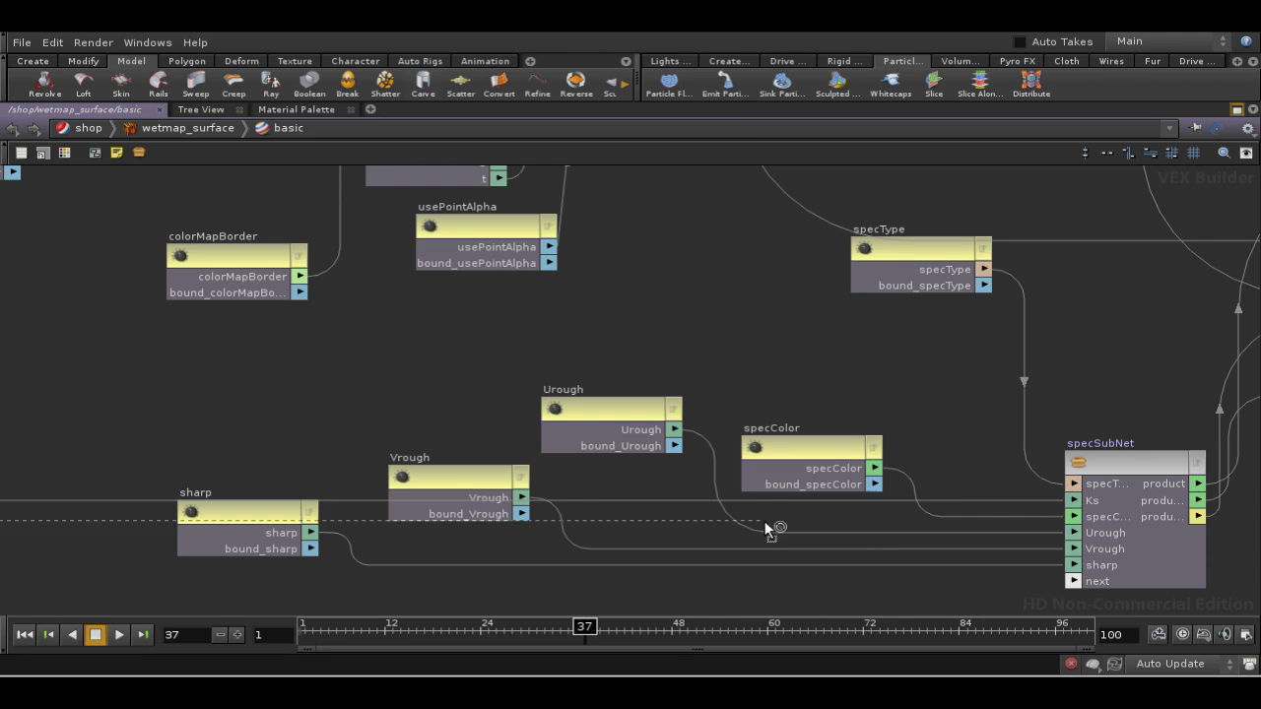
{"action": "left_click", "coordinate": [1072, 501]}
{"action": "middle_click_drag", "start_coordinate": [1089, 386], "coordinate": [914, 384]}
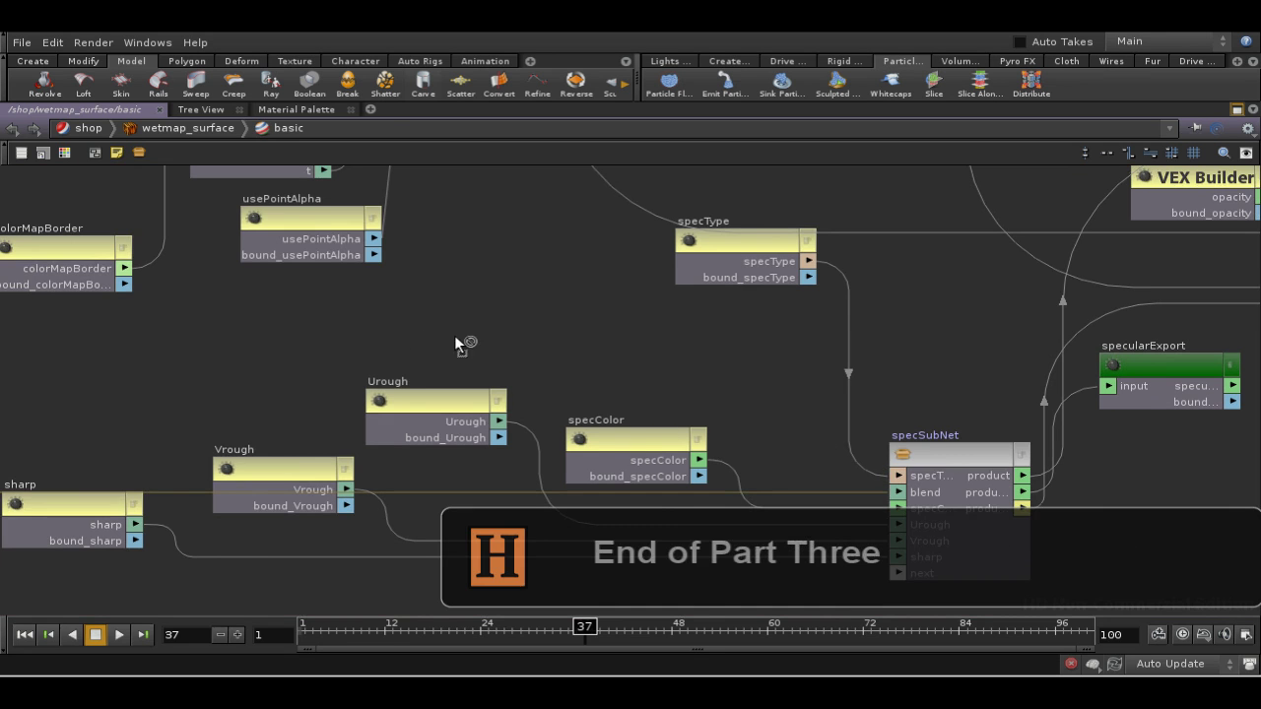
{"action": "middle_click_drag", "start_coordinate": [456, 342], "coordinate": [916, 322]}
{"action": "scroll", "coordinate": [491, 330], "scroll_direction": "down", "scroll_amount": 5}
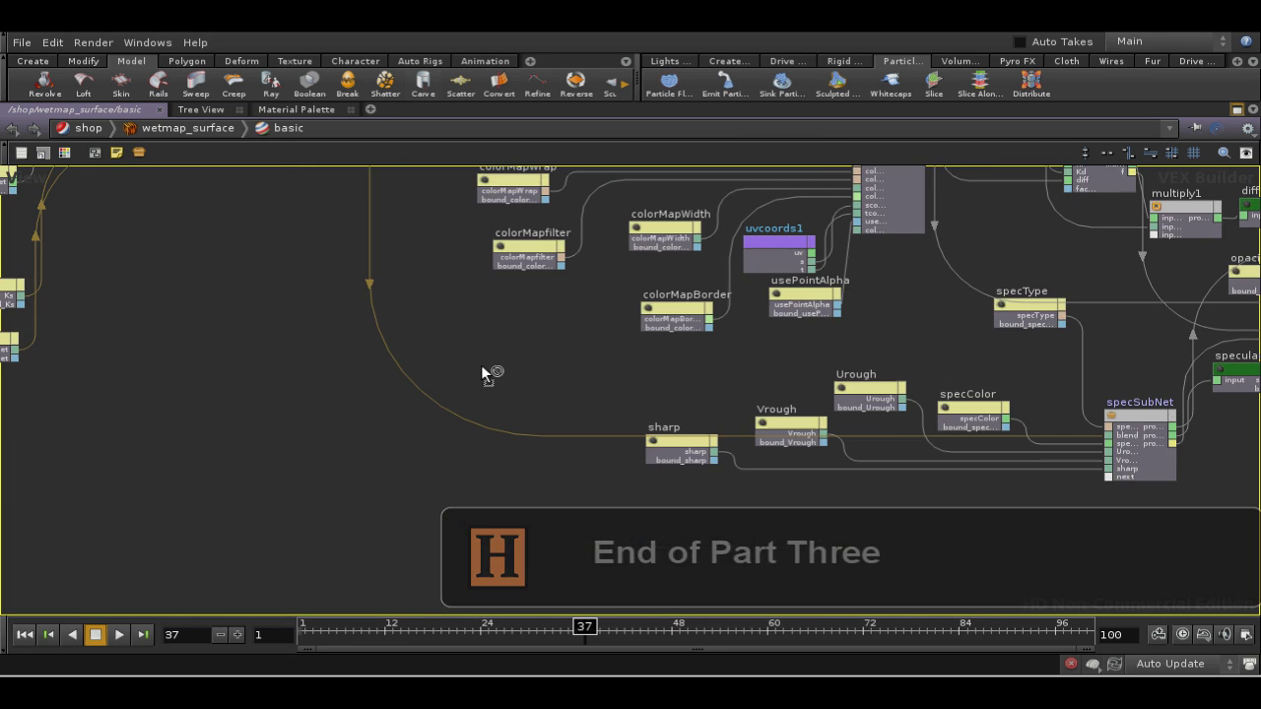